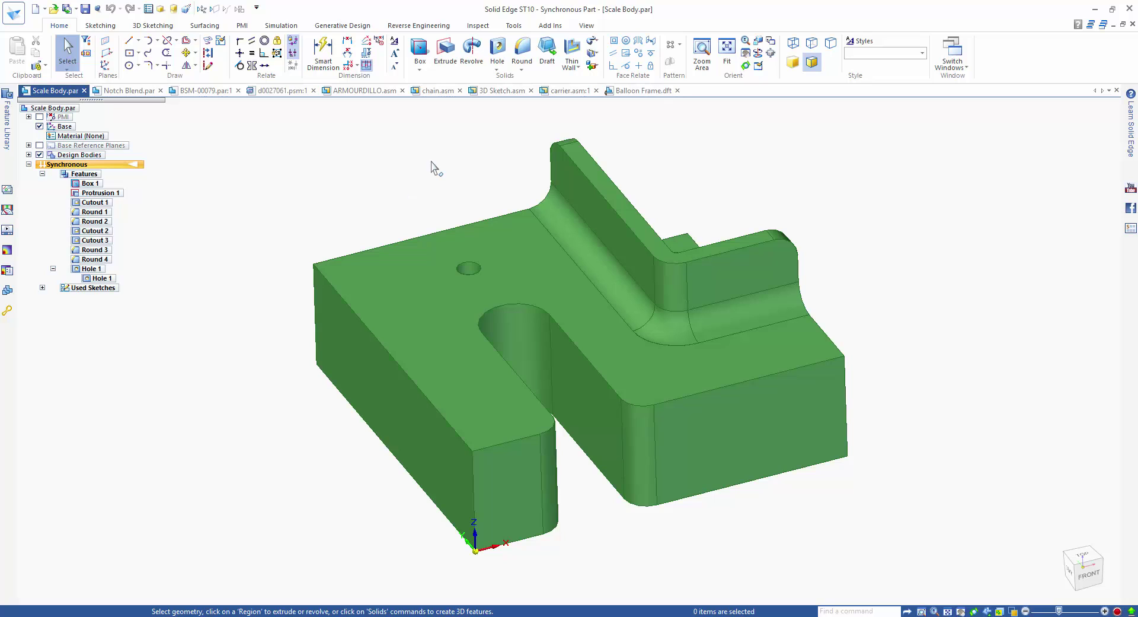
Step: Start the Scale Body command and accept the entire green part as the body to scale
left_click(591, 67)
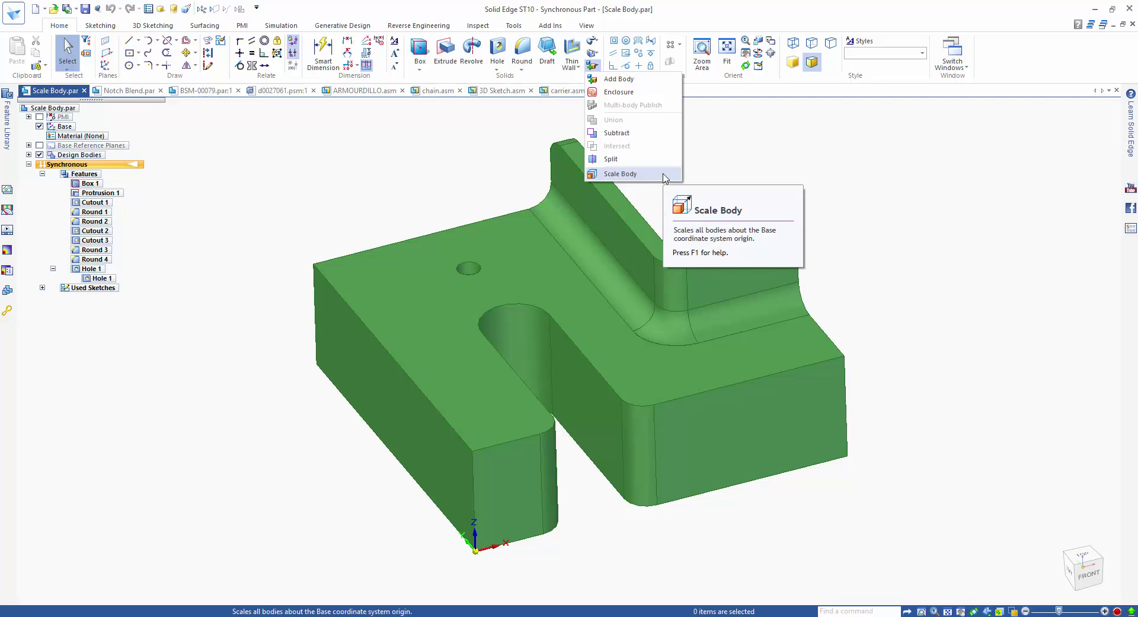
left_click(620, 173)
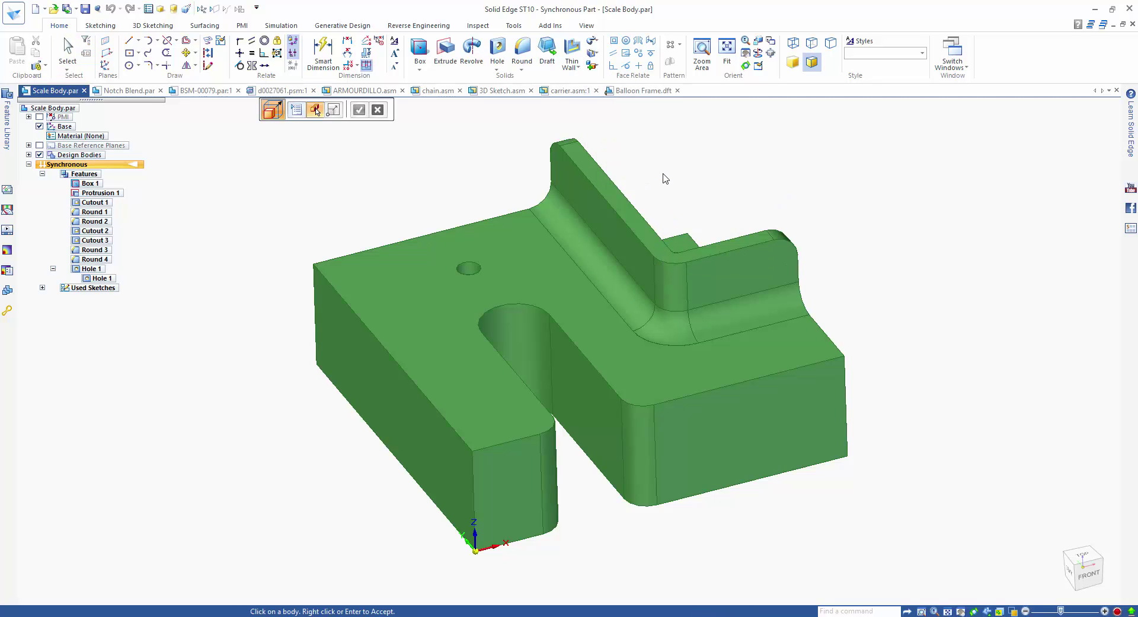
left_click(626, 235)
key("Return")
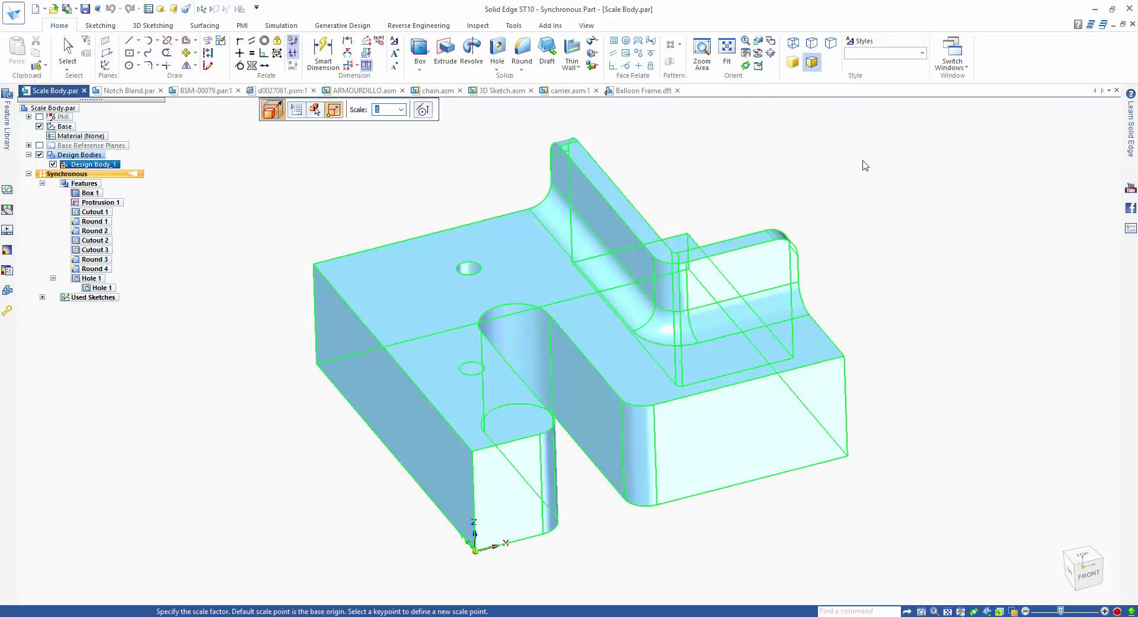
Step: Try the non-uniform scaling type for the selected body, and set the scale options back to uniform scaling
left_click(300, 115)
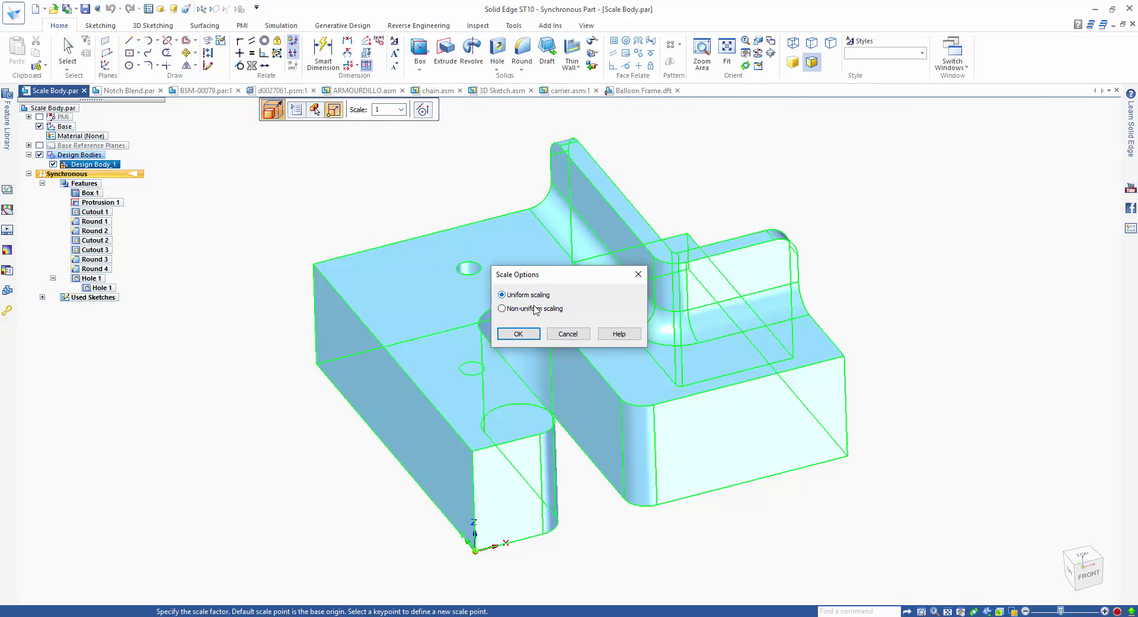
left_click(519, 334)
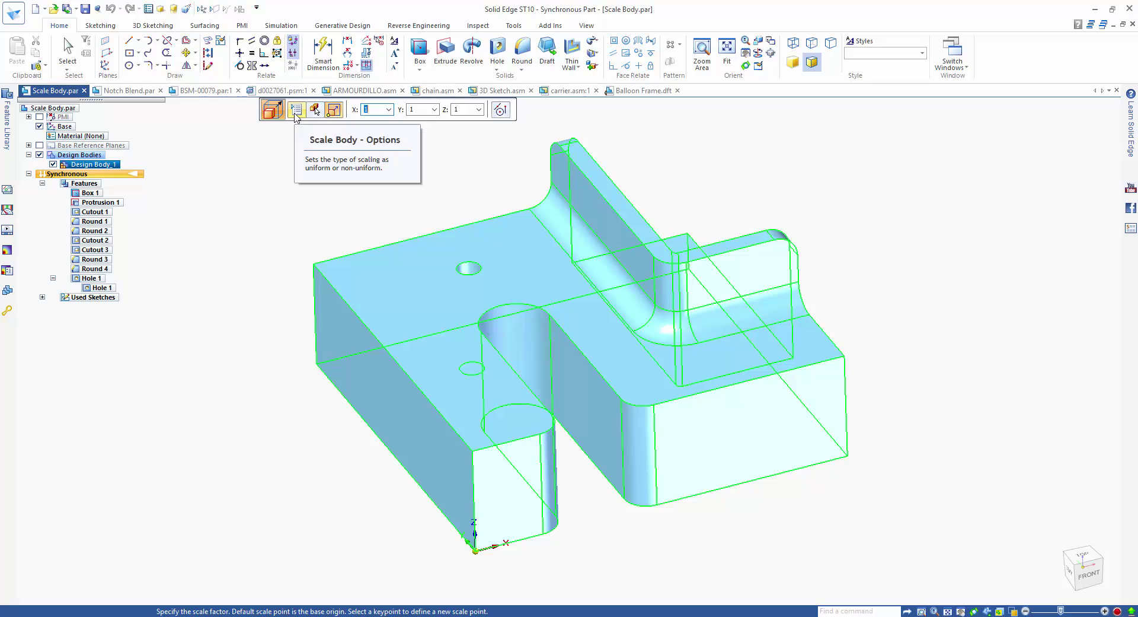
left_click(294, 111)
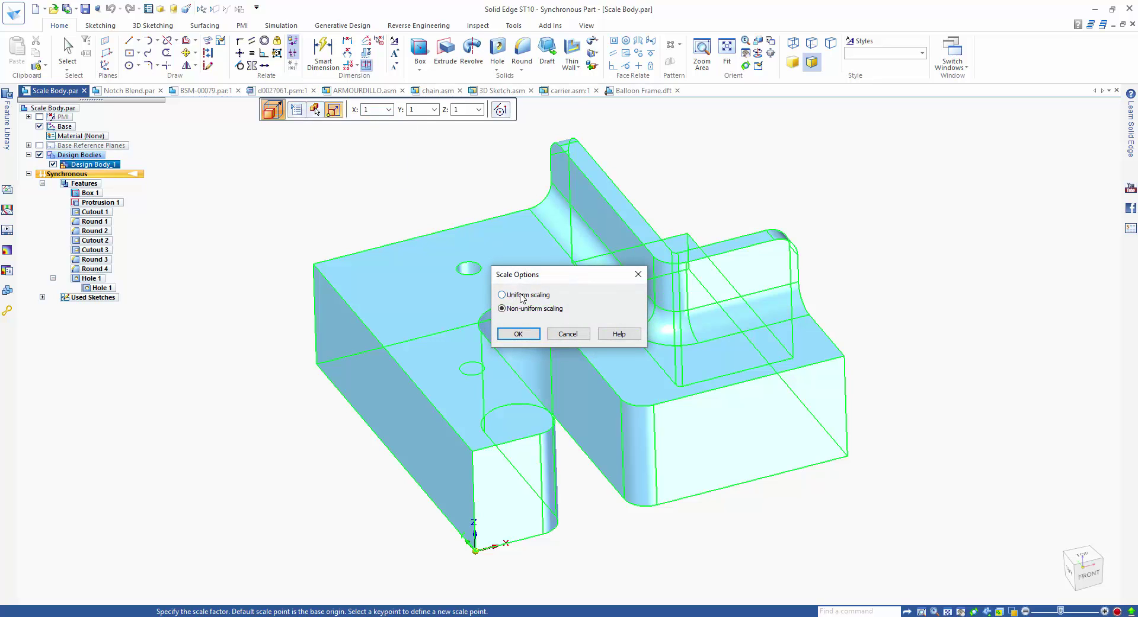
left_click(523, 298)
left_click(518, 333)
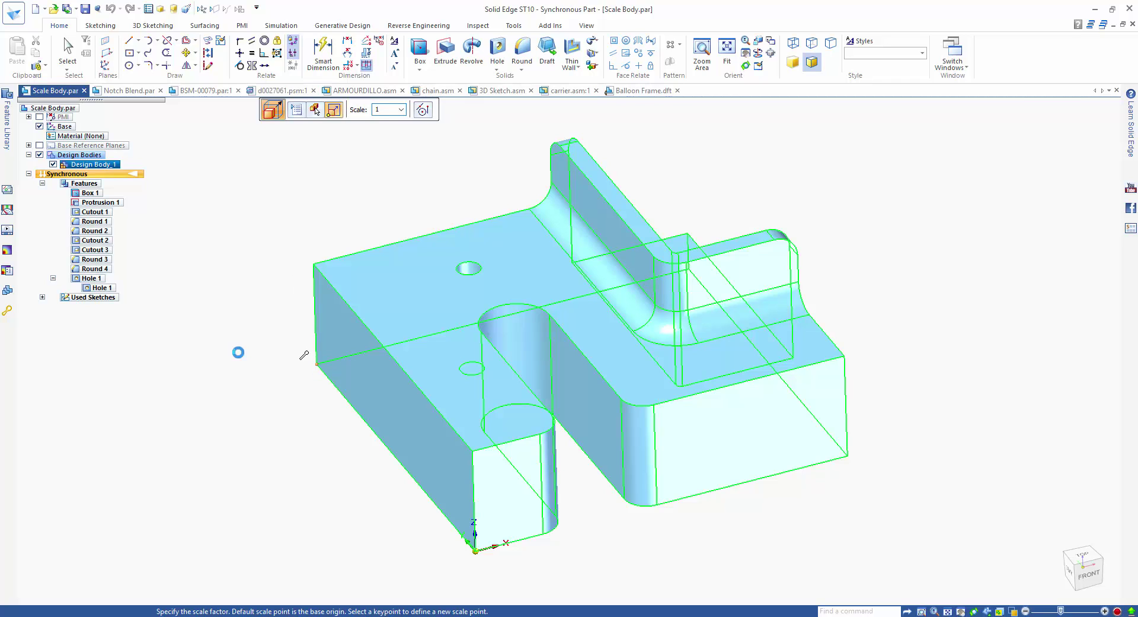
Step: Set the scale point to the lower outer corner of the body's far end and preview a scale of 0.5
left_click(315, 313)
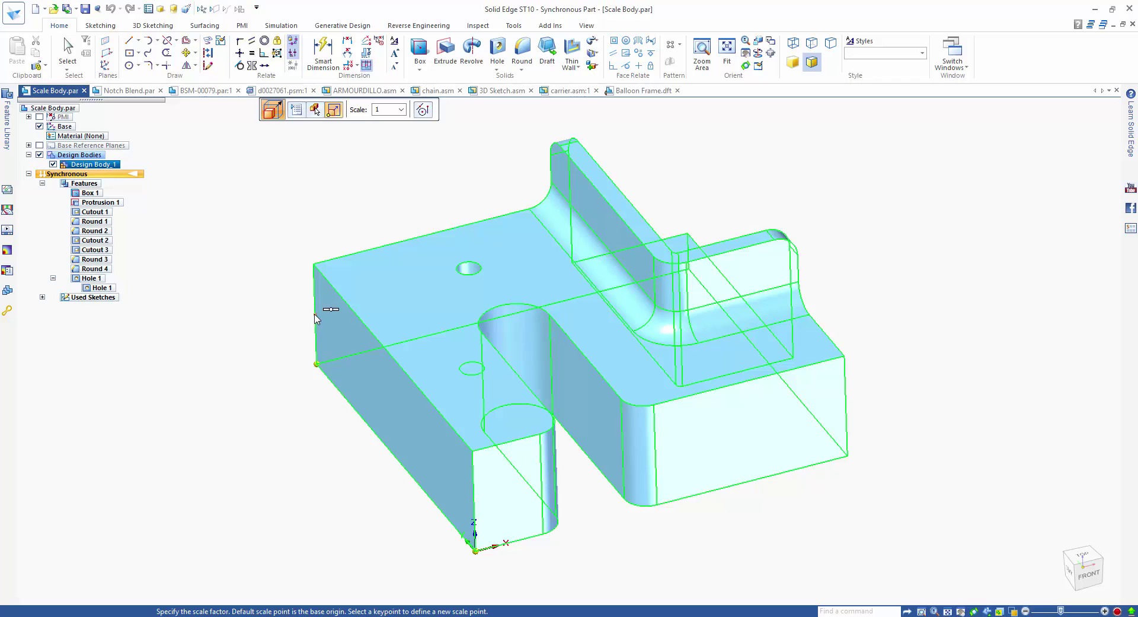
left_click(316, 364)
left_click(402, 110)
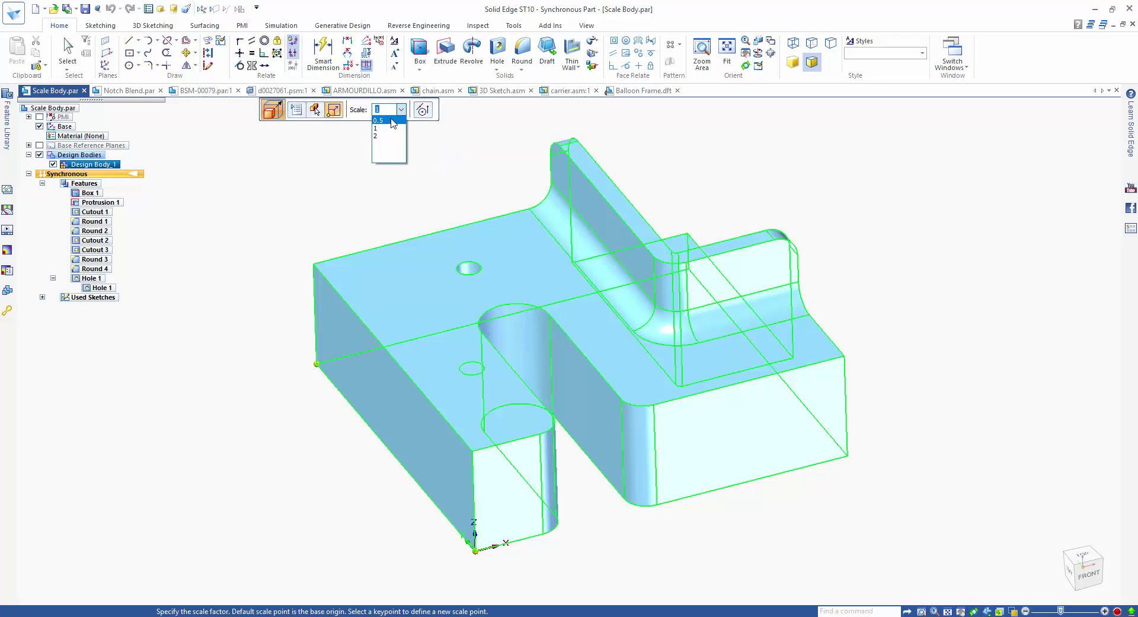
left_click(392, 121)
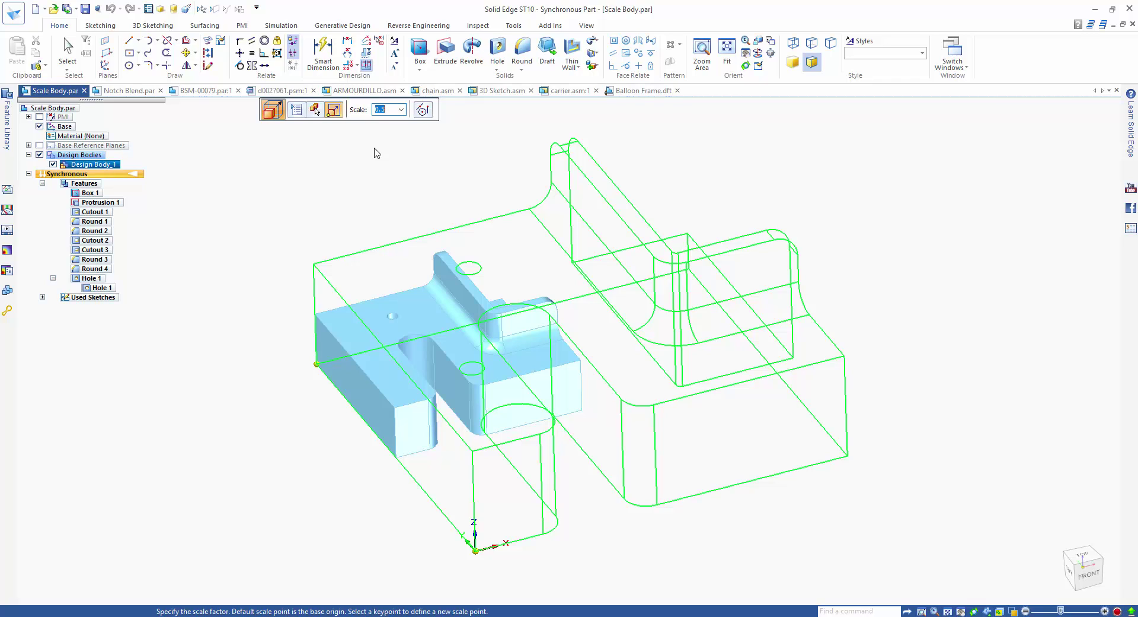
Step: Scale the body uniformly by a factor of 2 and accept converting its procedural features to face sets
left_click(401, 109)
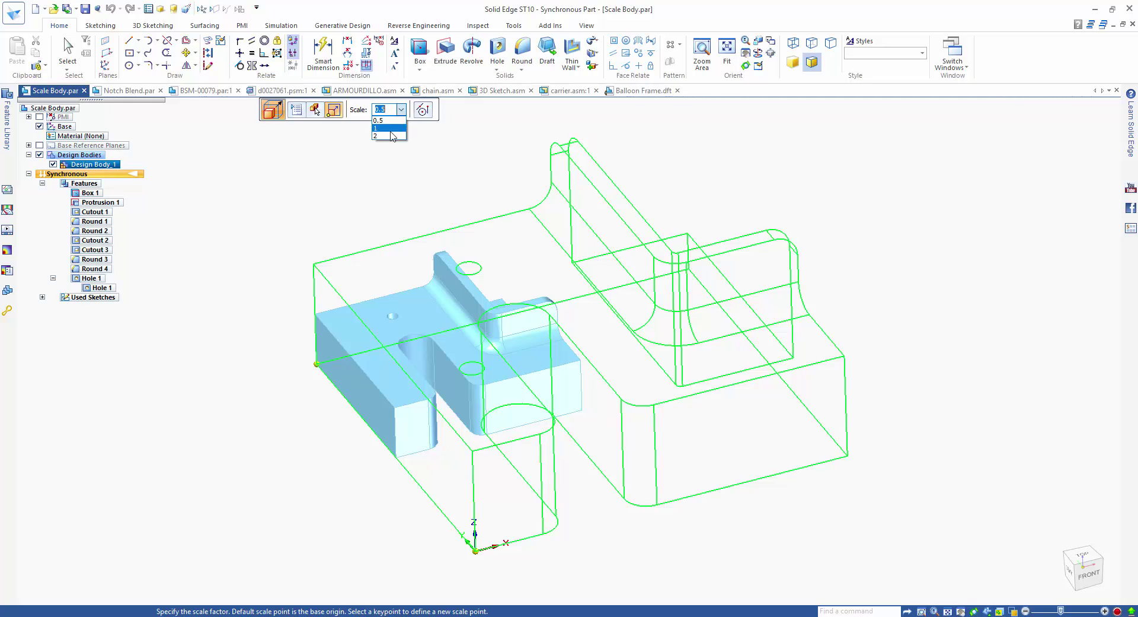
left_click(390, 136)
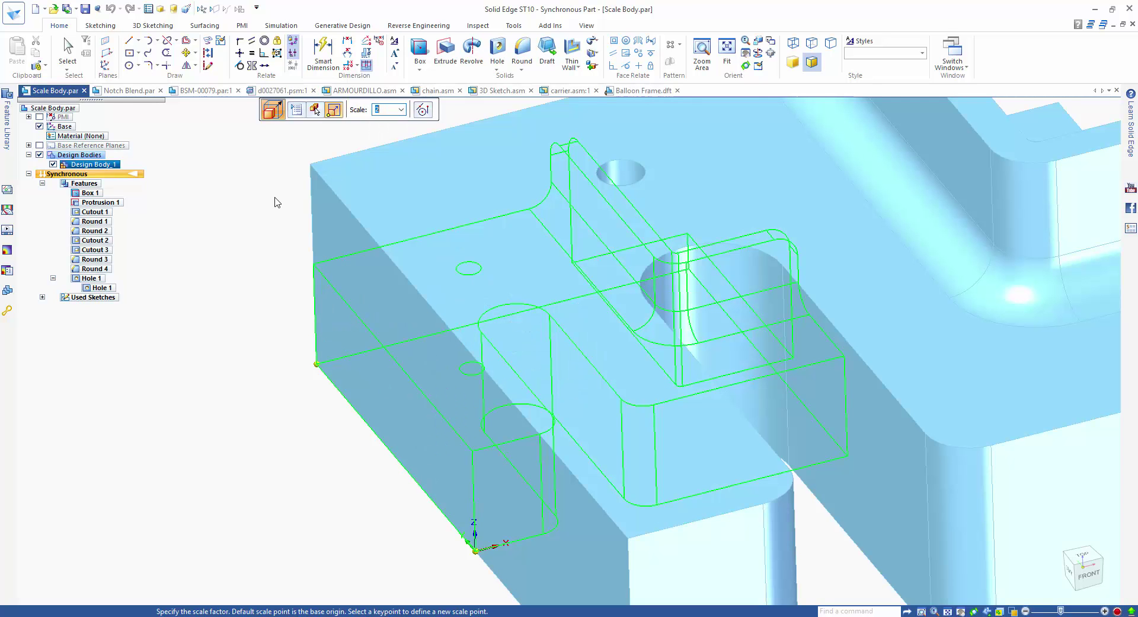
key("ctrl+f")
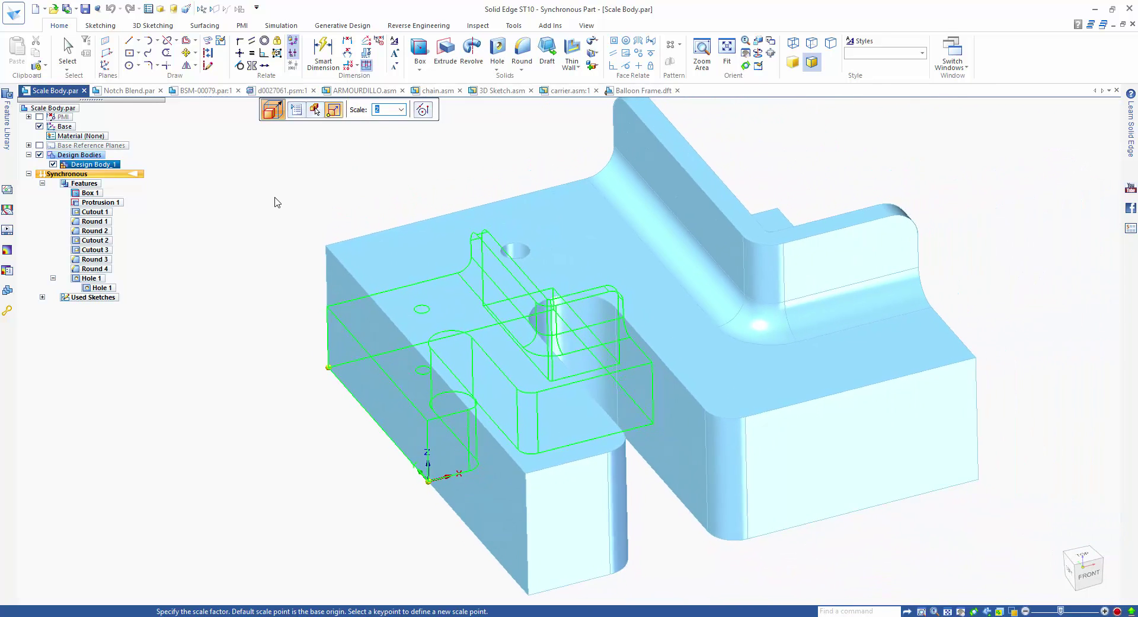
key("Return")
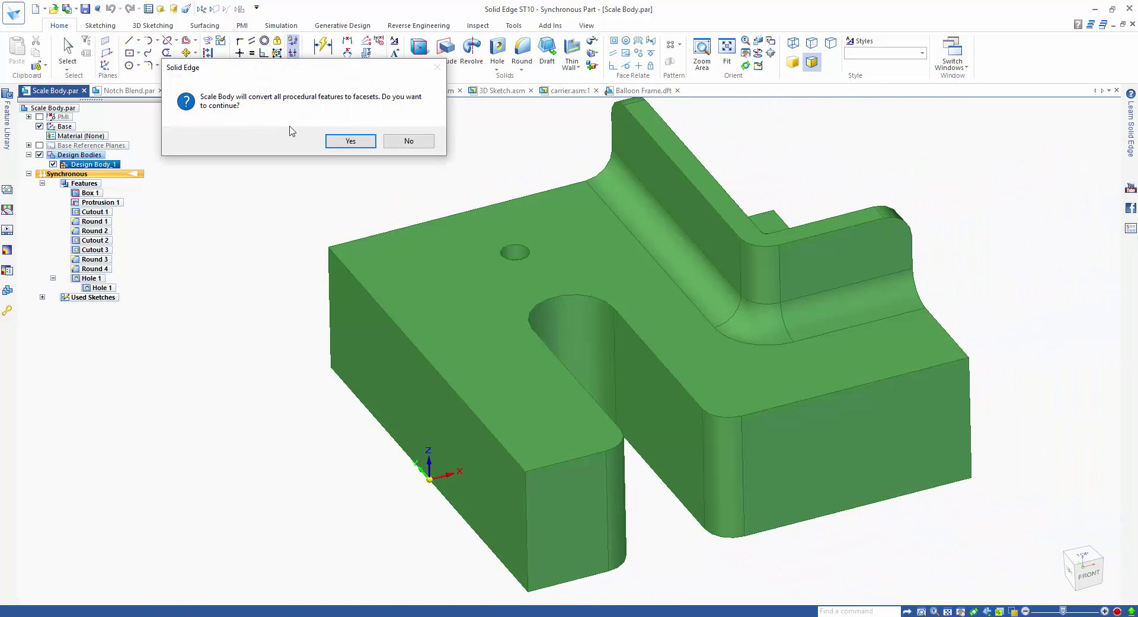
left_click_drag(296, 73, 331, 141)
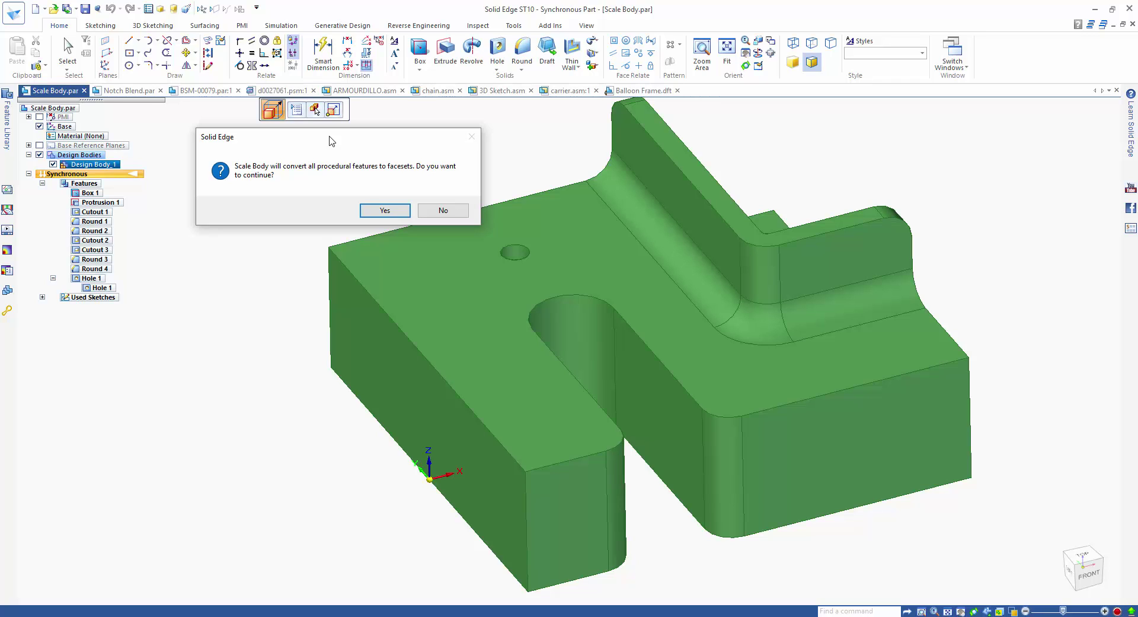
left_click(374, 212)
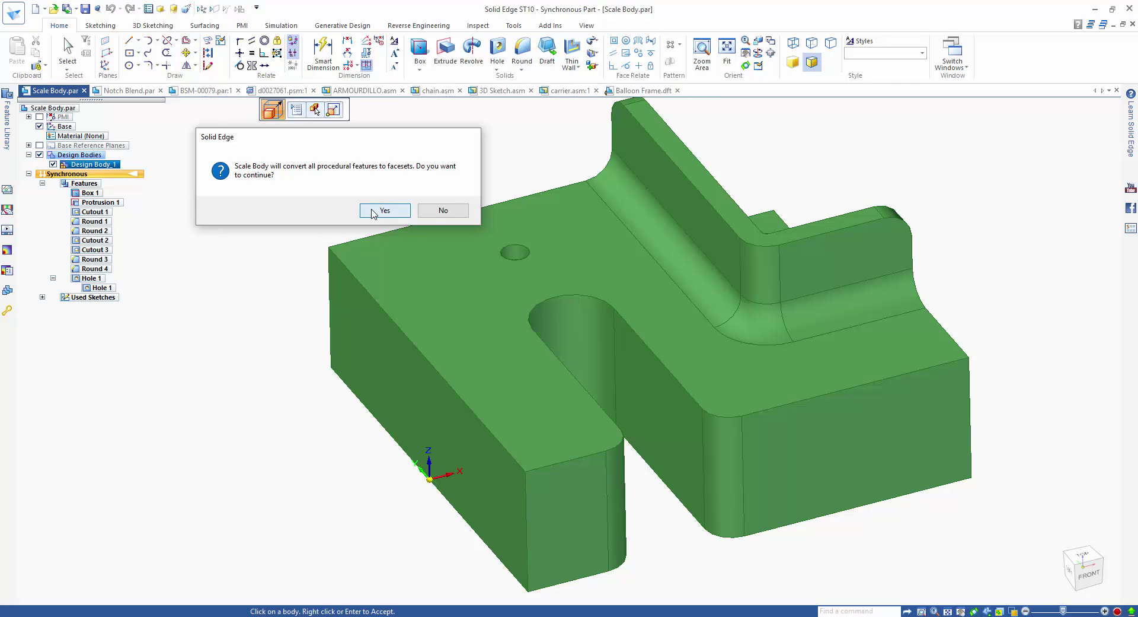
Step: Run Recognize Holes on the scaled body, accept the found simple hole, and expand Hole 1 in the feature tree
left_click(496, 68)
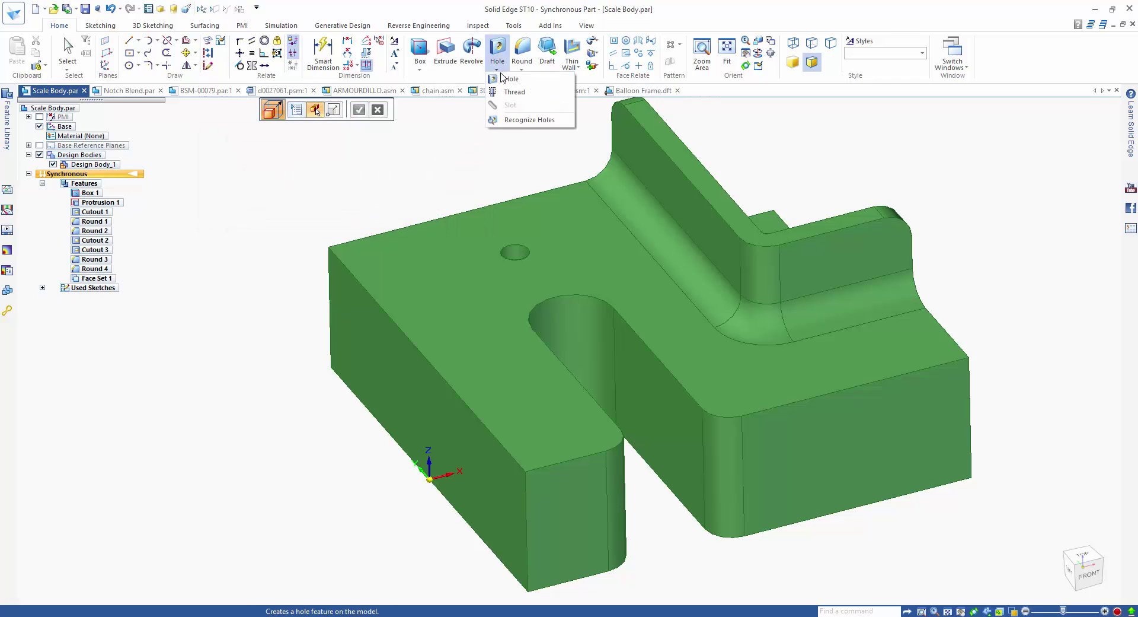
left_click(517, 121)
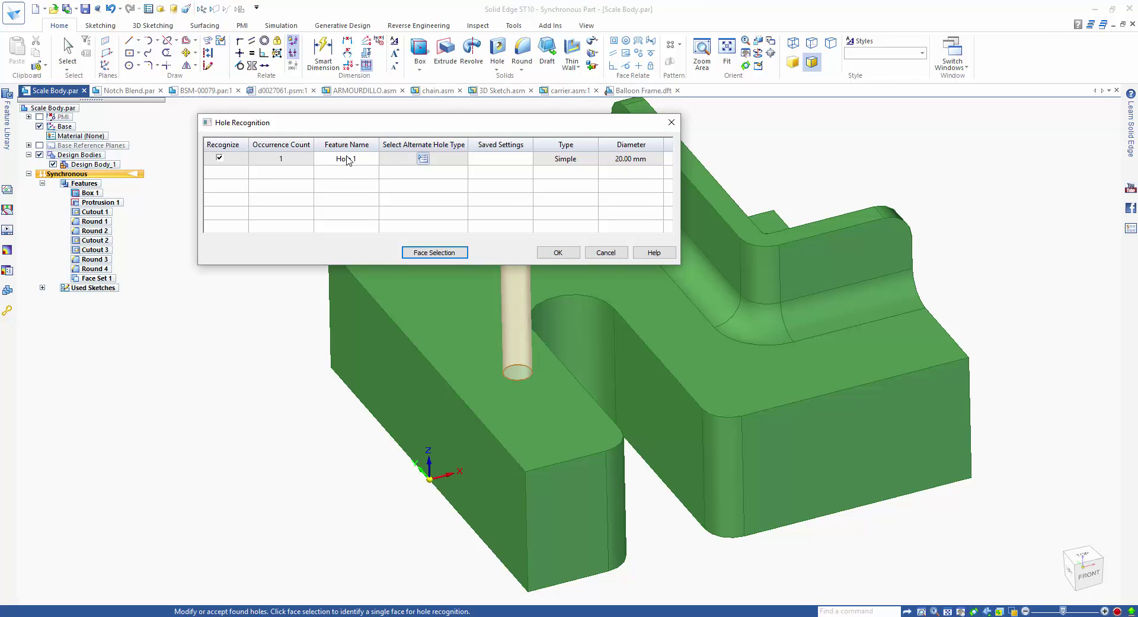
left_click(557, 252)
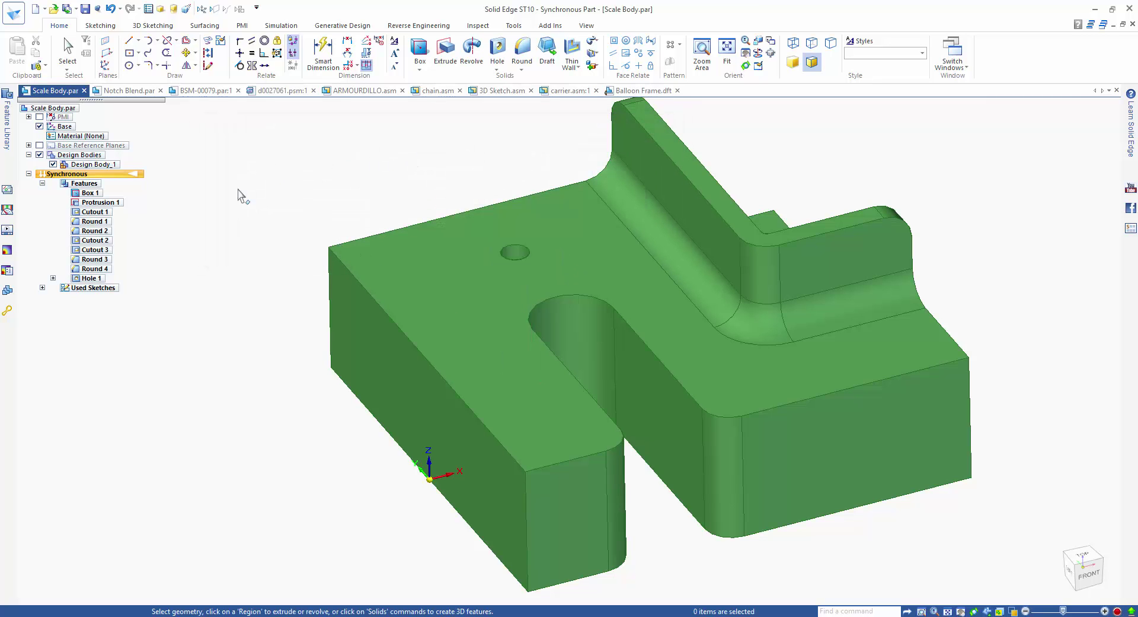
left_click(53, 278)
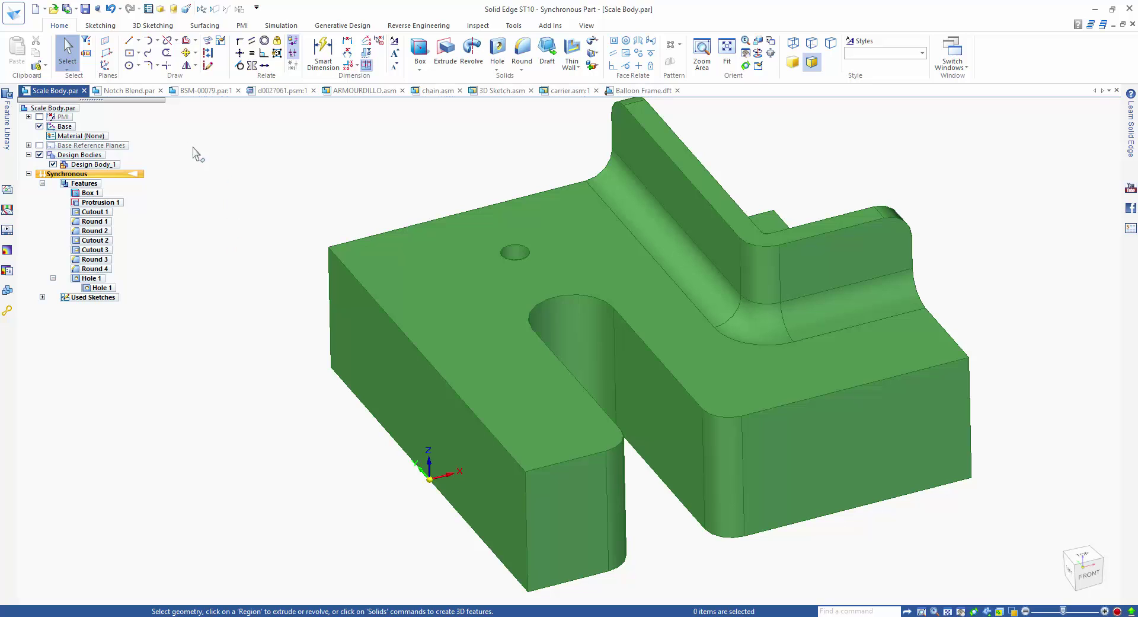
Step: In Notch Blend.par, move the cylinder's top face down into the round, to about 10.7 mm above the plate
left_click(130, 91)
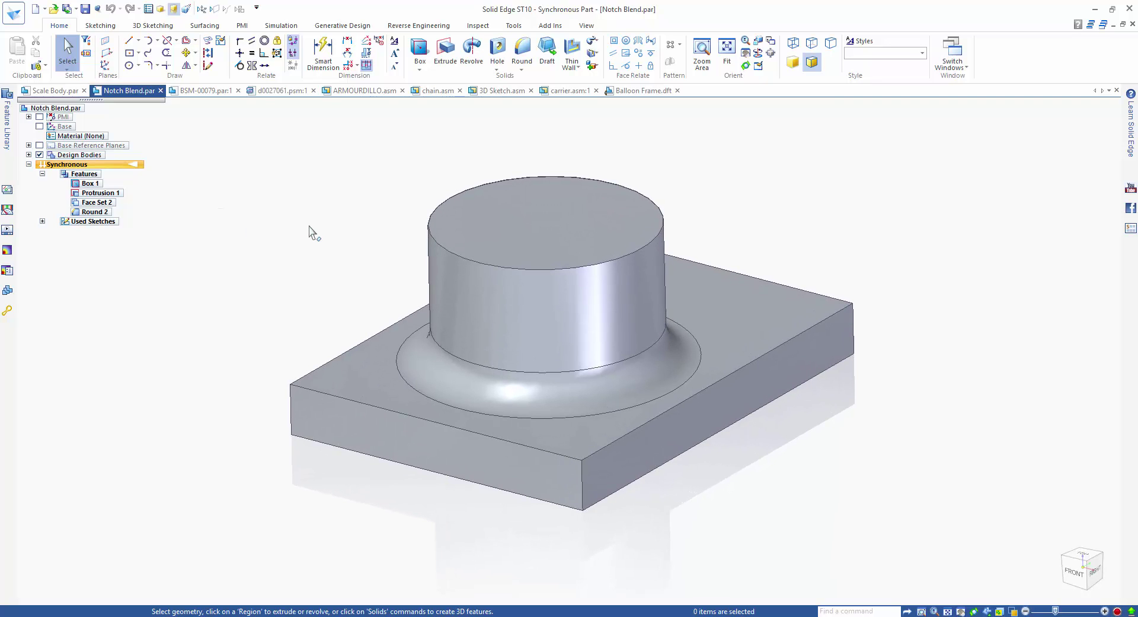
left_click(507, 211)
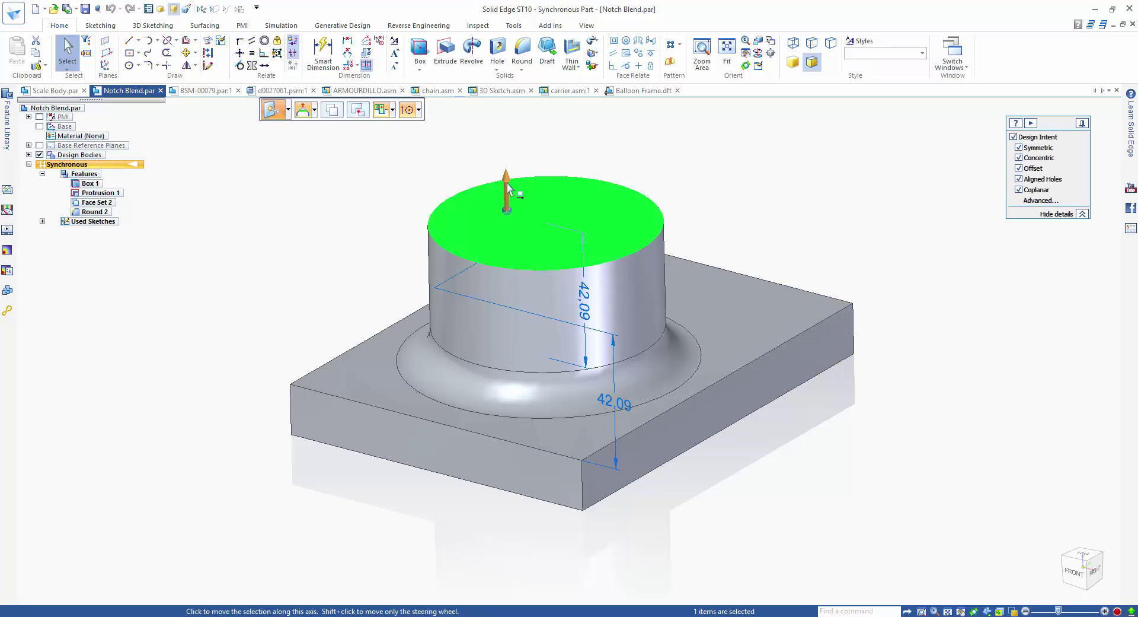
left_click(507, 182)
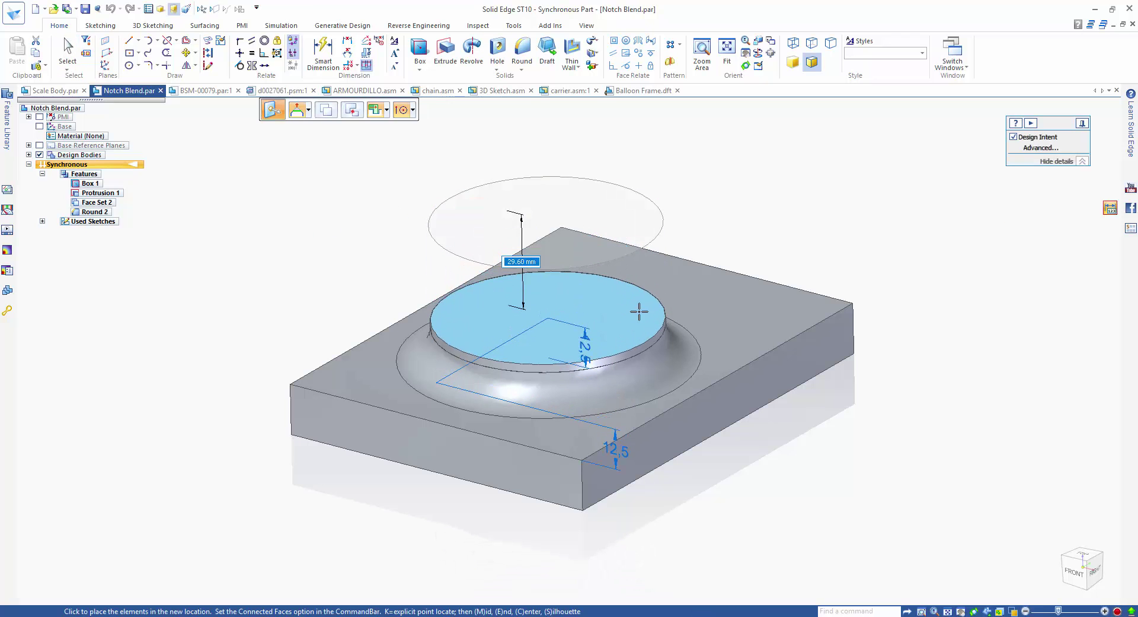
key("Escape")
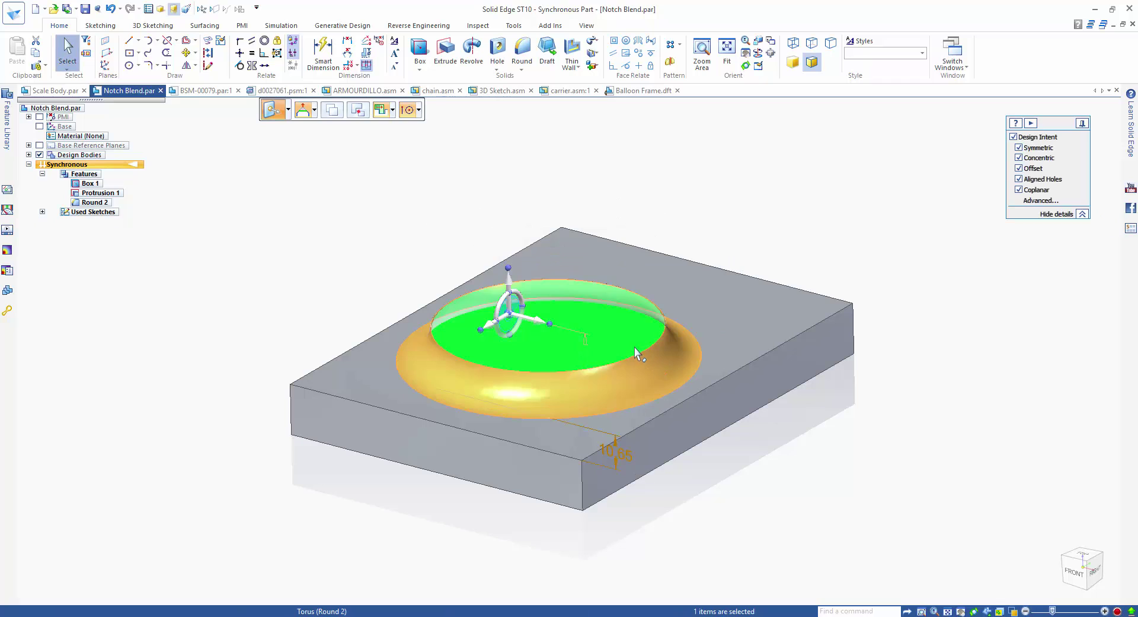
left_click(749, 194)
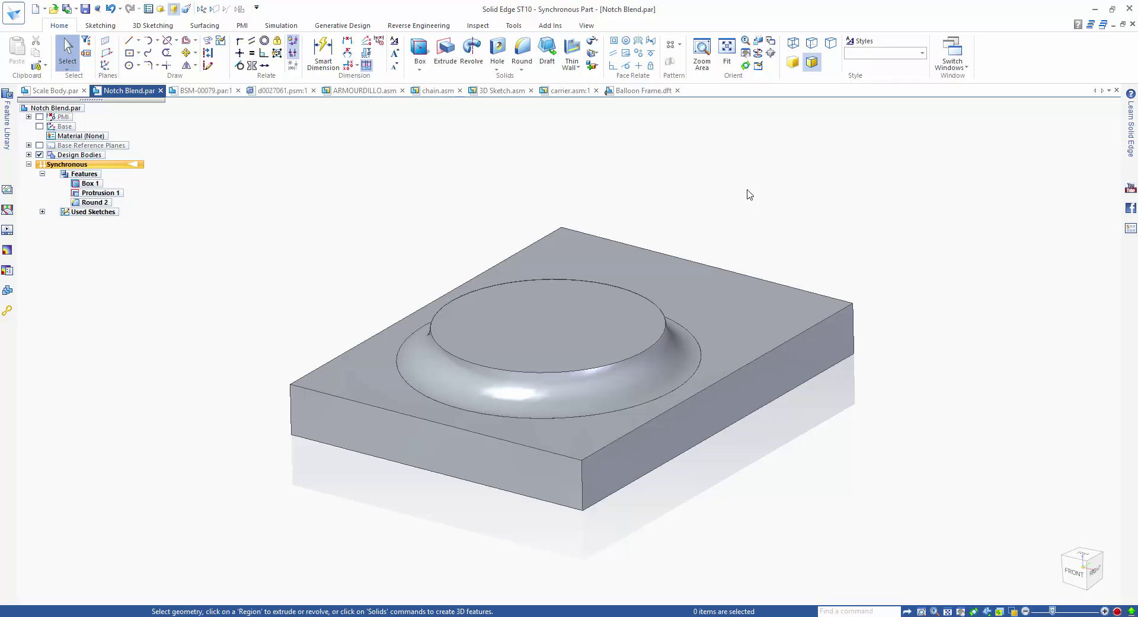
Step: Delete the round around the cylinder's base and highlight Face Set 2 to check the cylindrical side face
left_click(679, 341)
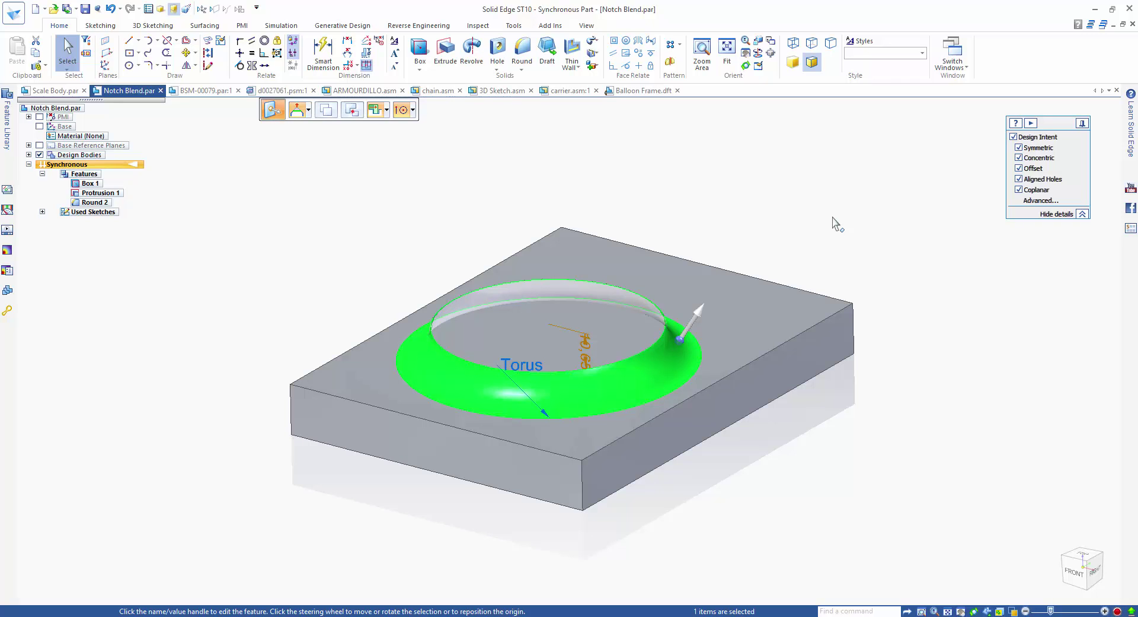
key("Delete")
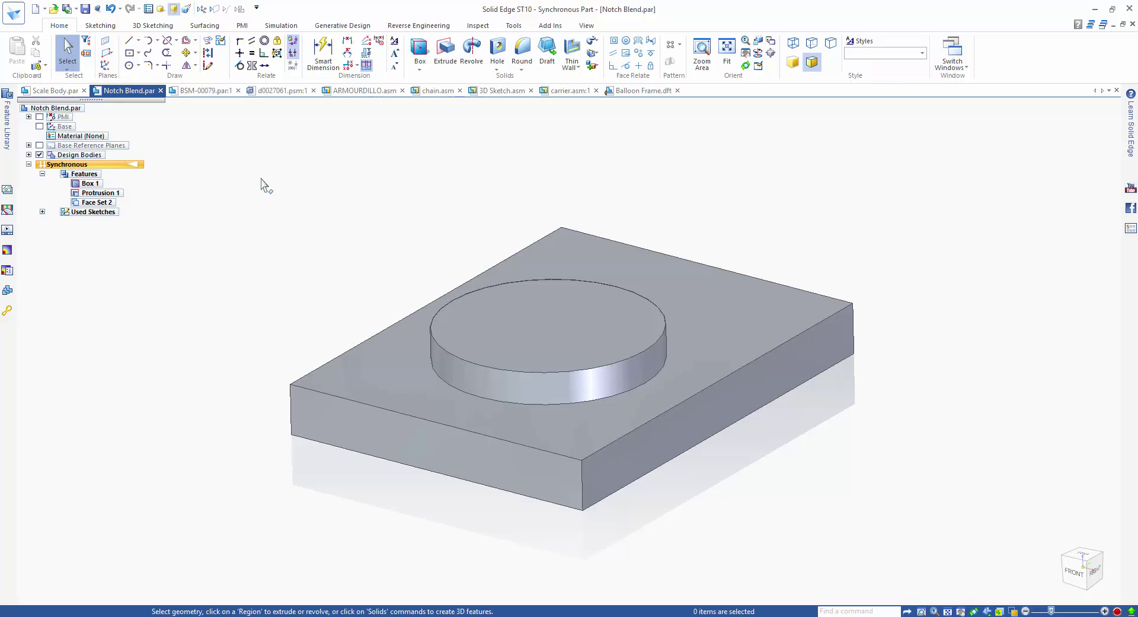
left_click(96, 202)
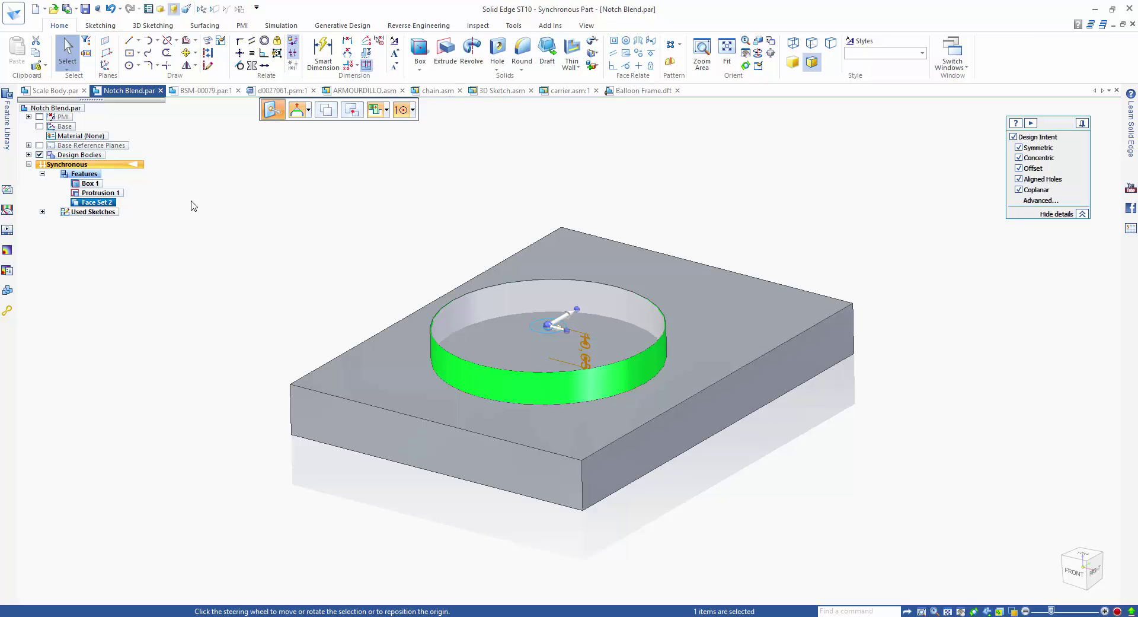
left_click(254, 212)
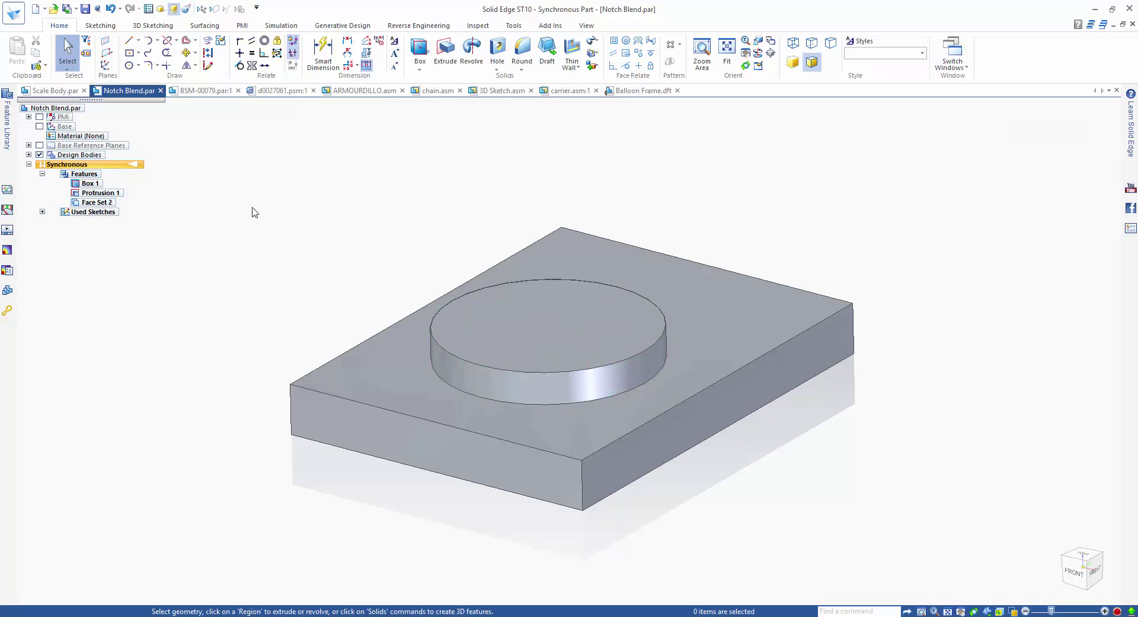
Step: In BSM-00079.par, change the standard of the 12 mm through hole in the upper arc to ANSI Inch
left_click(204, 91)
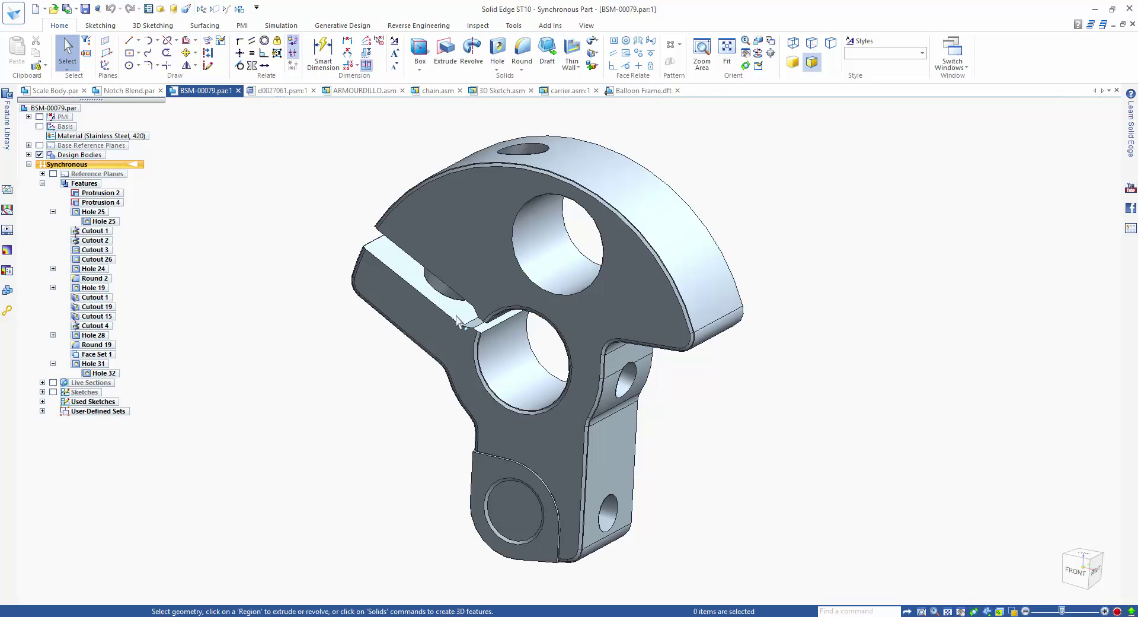
left_click(531, 253)
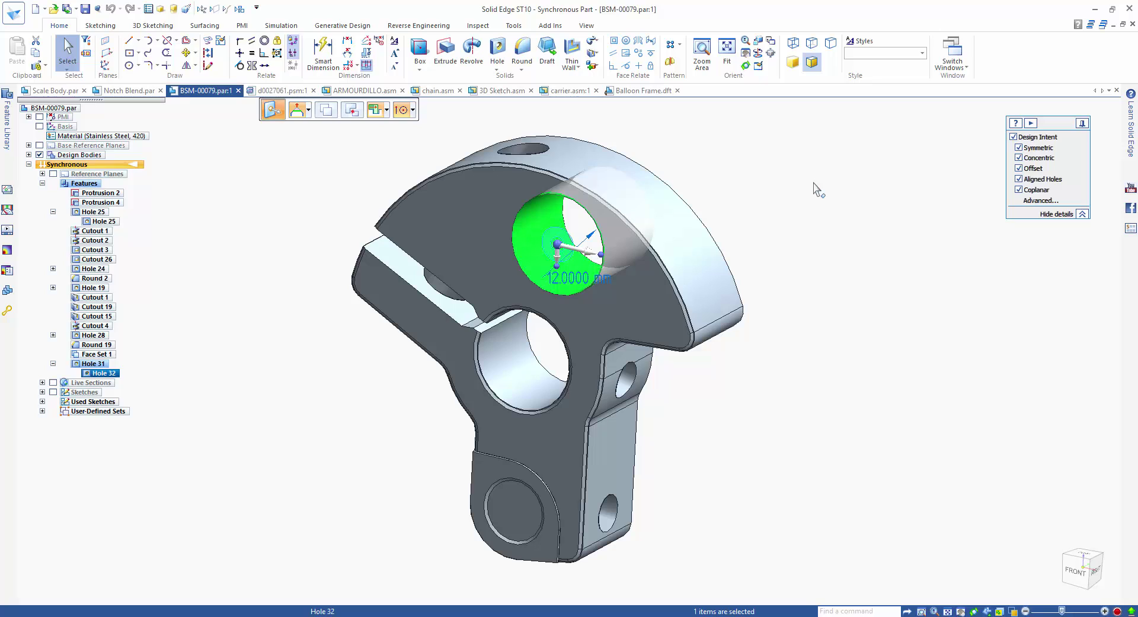
left_click(583, 278)
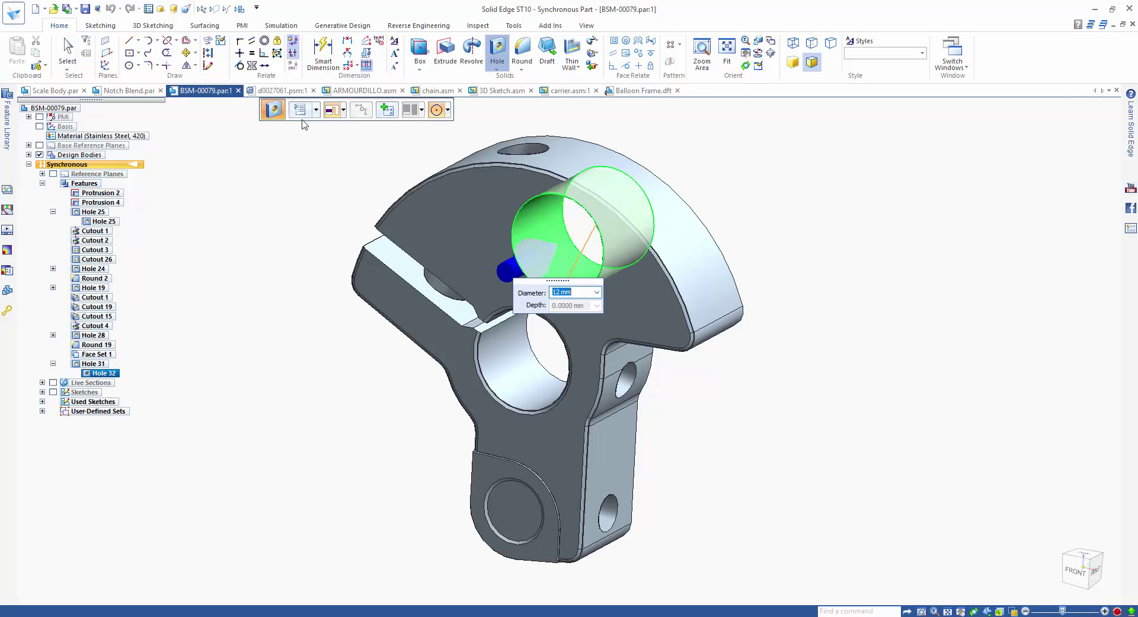
left_click(301, 115)
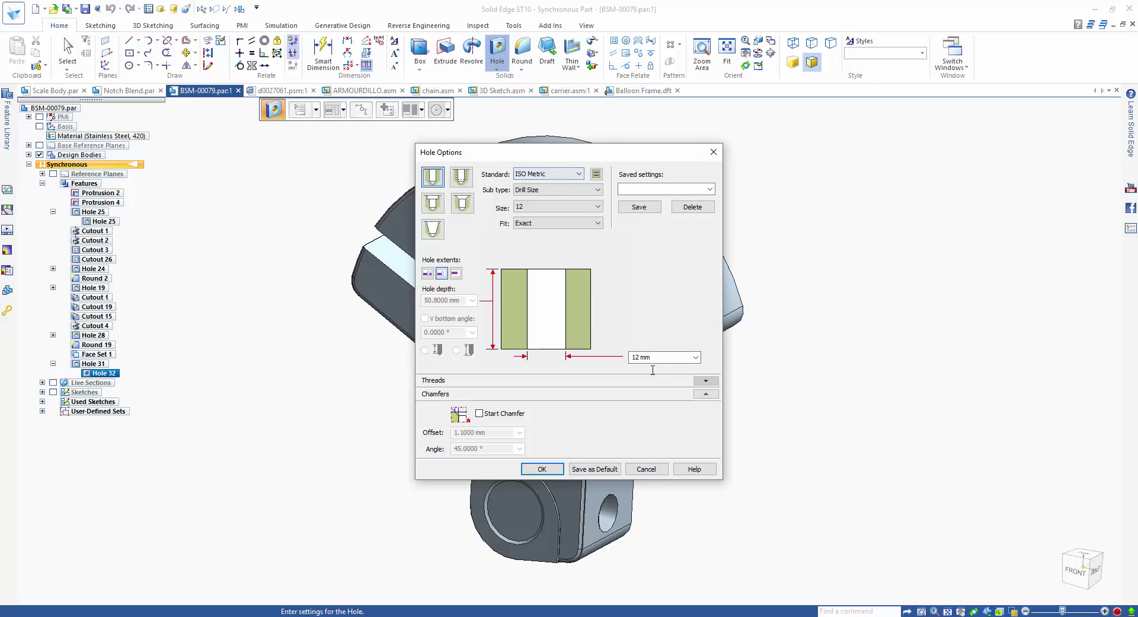
left_click(636, 359)
left_click(580, 173)
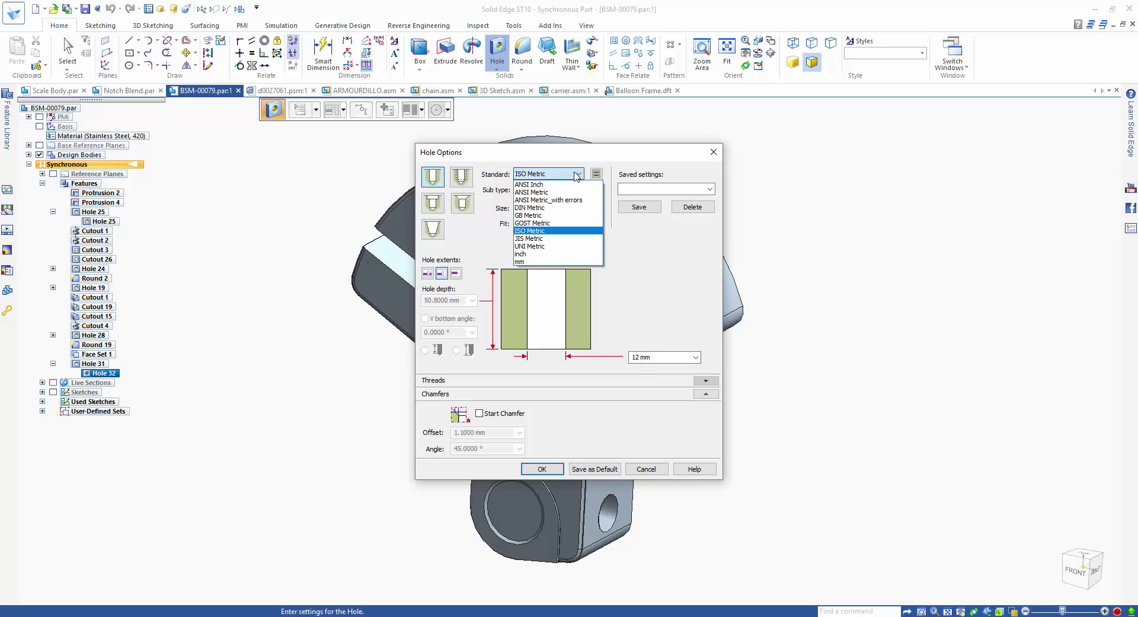
left_click(569, 185)
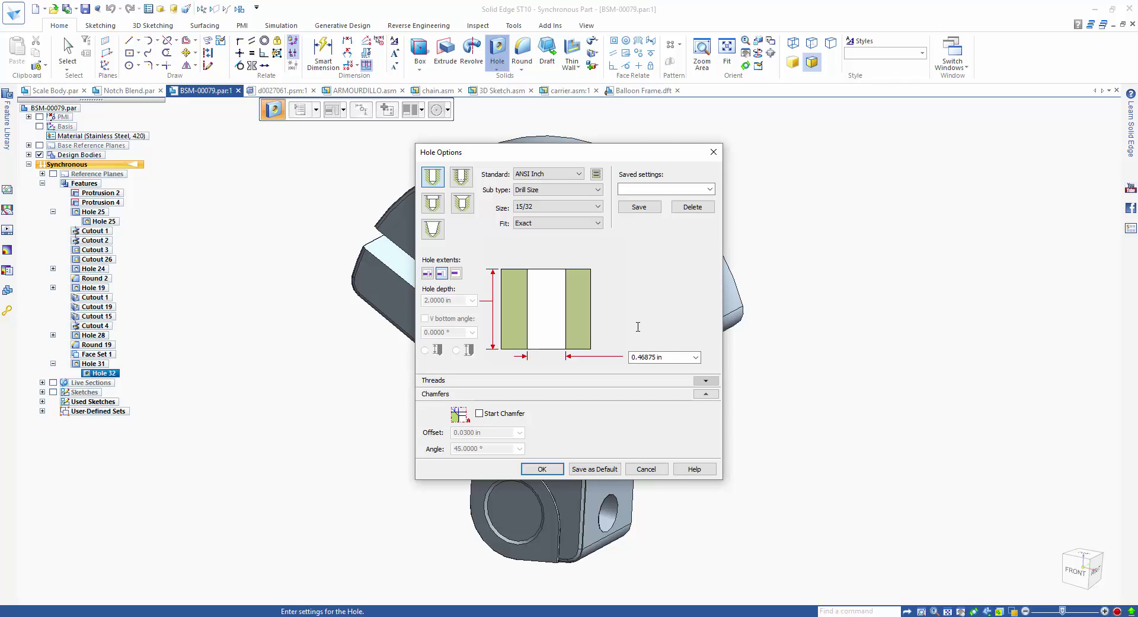
left_click(542, 468)
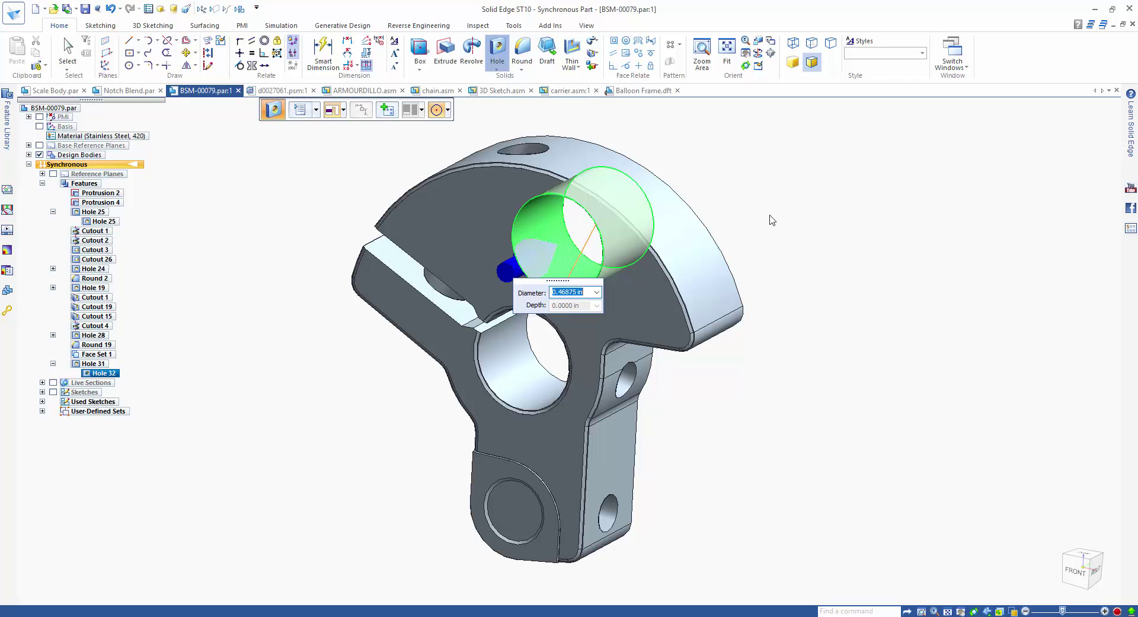
key("Escape")
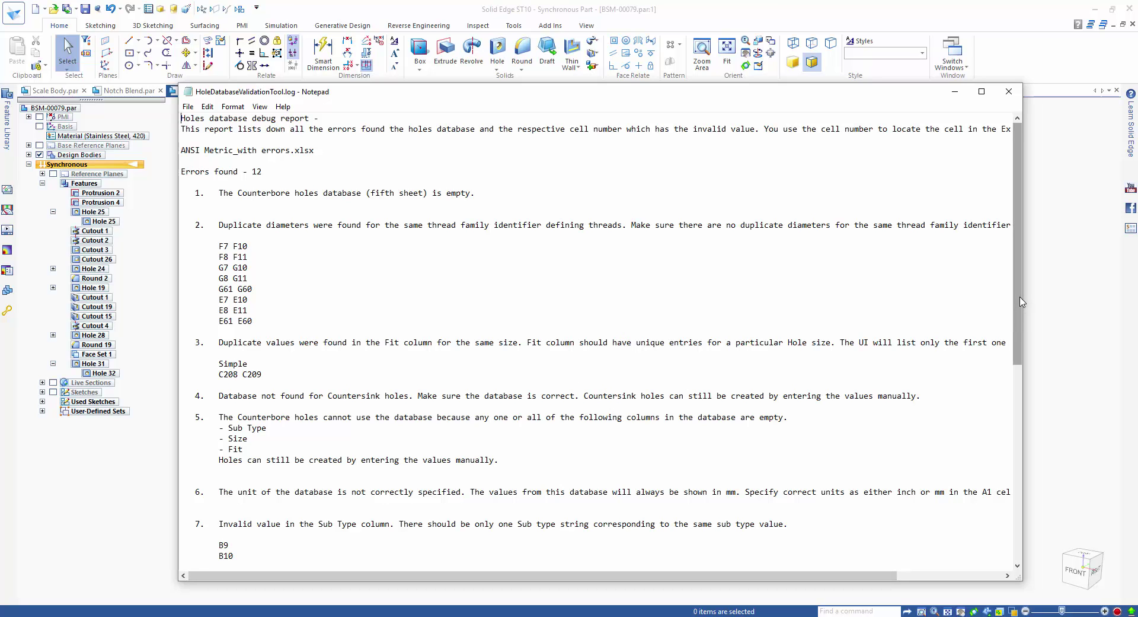
Step: Examine the hole database debug report in Notepad for ANSI Metric_with errors.xlsx, including the listed errors and cell references
mouse_move(1022, 302)
left_mouse_down()
mouse_move(1022, 347)
mouse_move(1021, 296)
left_mouse_up()
left_click_drag(263, 171, 468, 193)
left_click(354, 277)
left_click(424, 268)
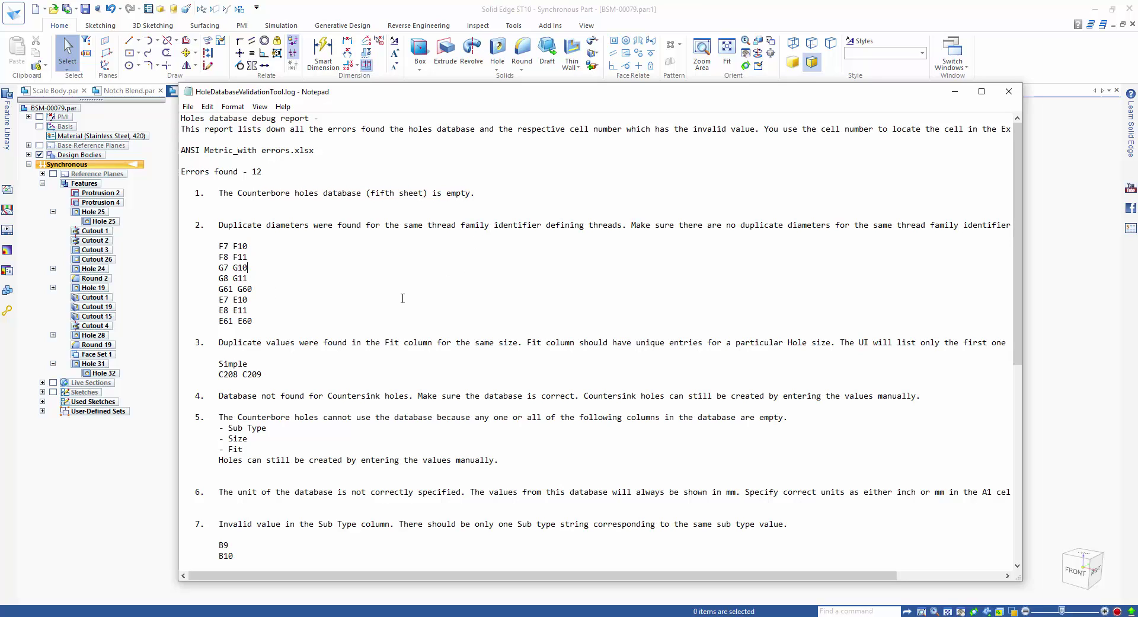
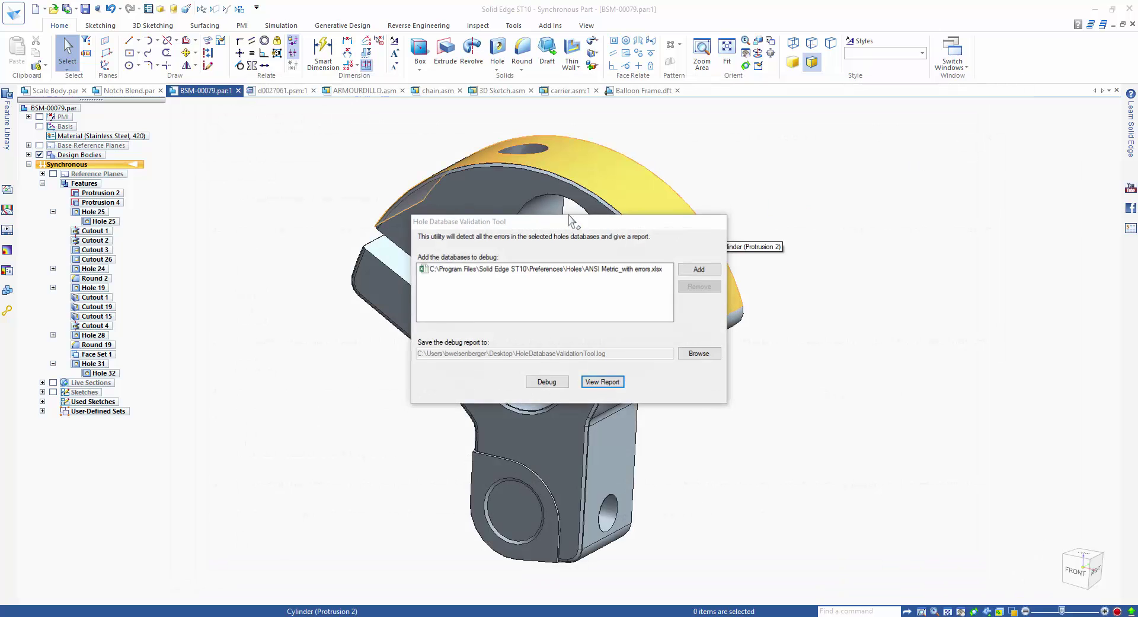
Step: In d0027061.psm, move the thickness face of the rectangular bend cutout on the side flange
left_click(274, 90)
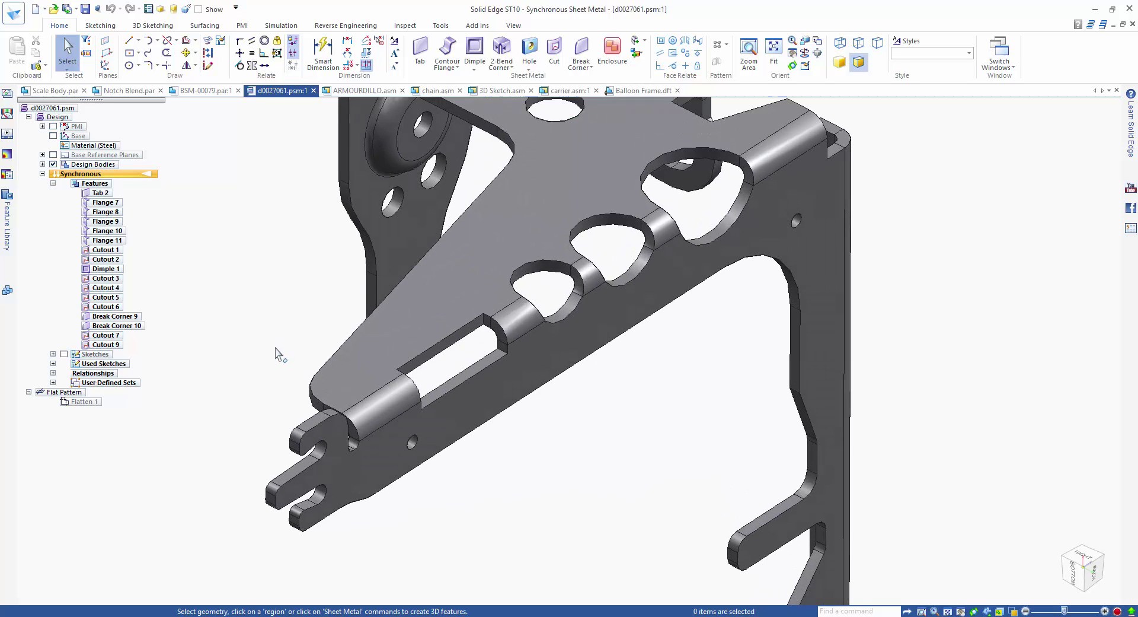
left_click(504, 368)
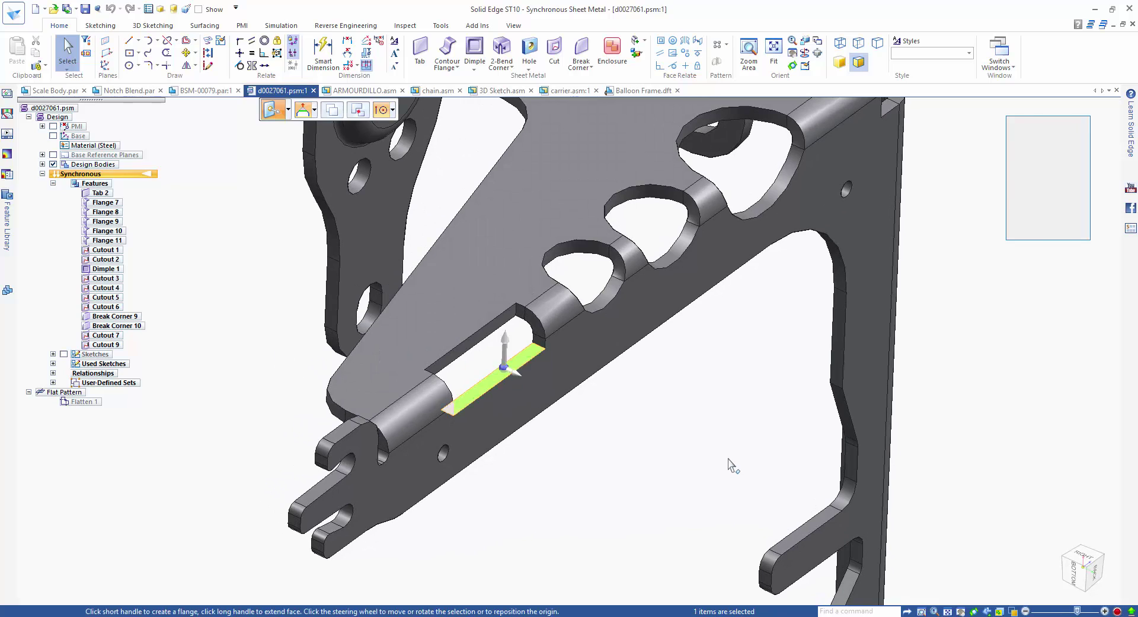
left_click(516, 366)
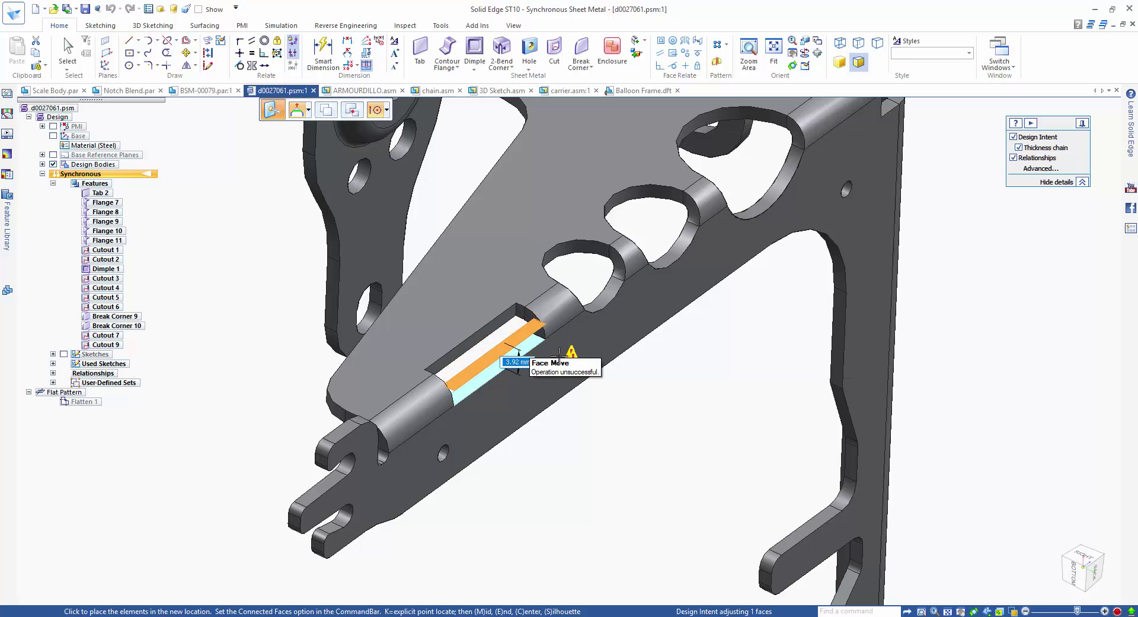
left_click(546, 388)
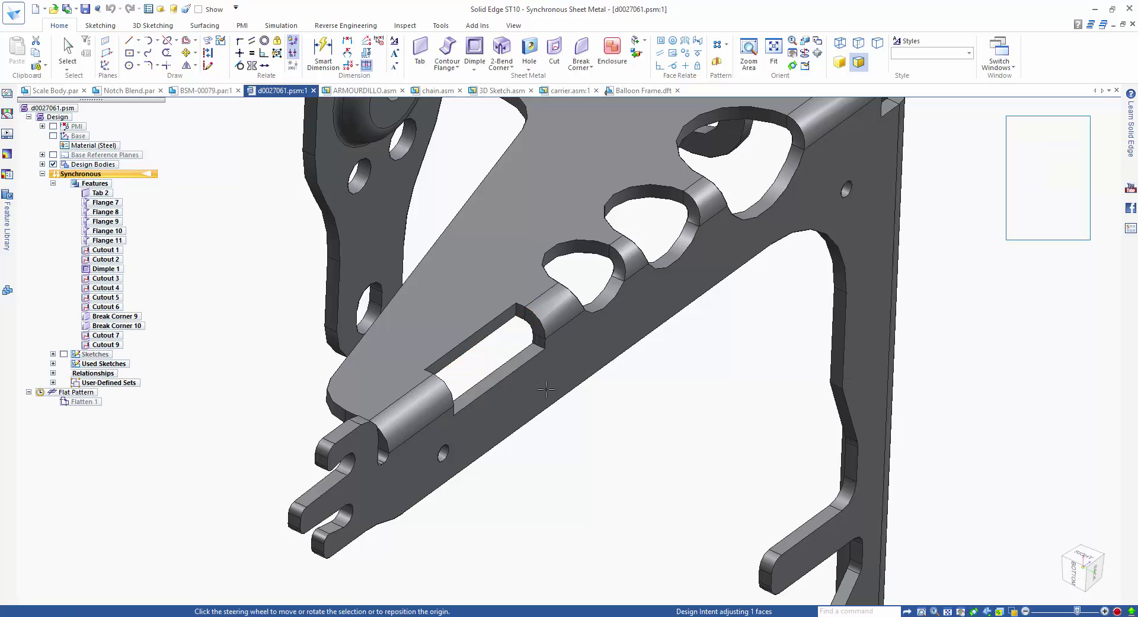
key("Escape")
Step: Move the curved flange-side face of the largest rounded bend cutout together with its aligned neighbouring cutouts
middle_click_drag(628, 456, 698, 290)
left_click(705, 268)
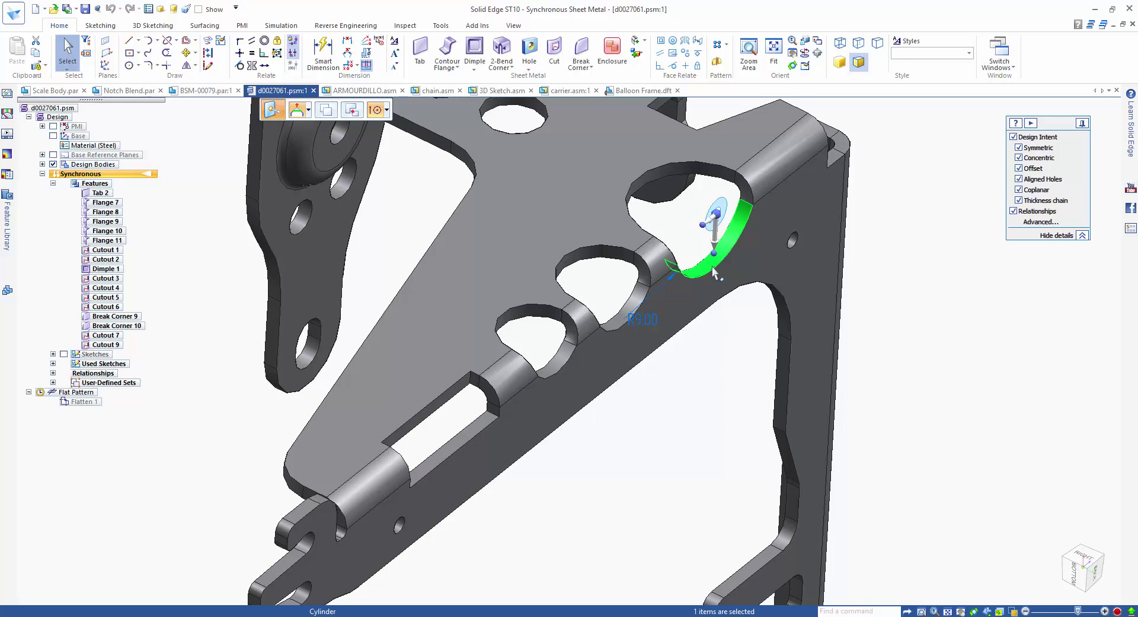
left_click(715, 243)
left_click(717, 216)
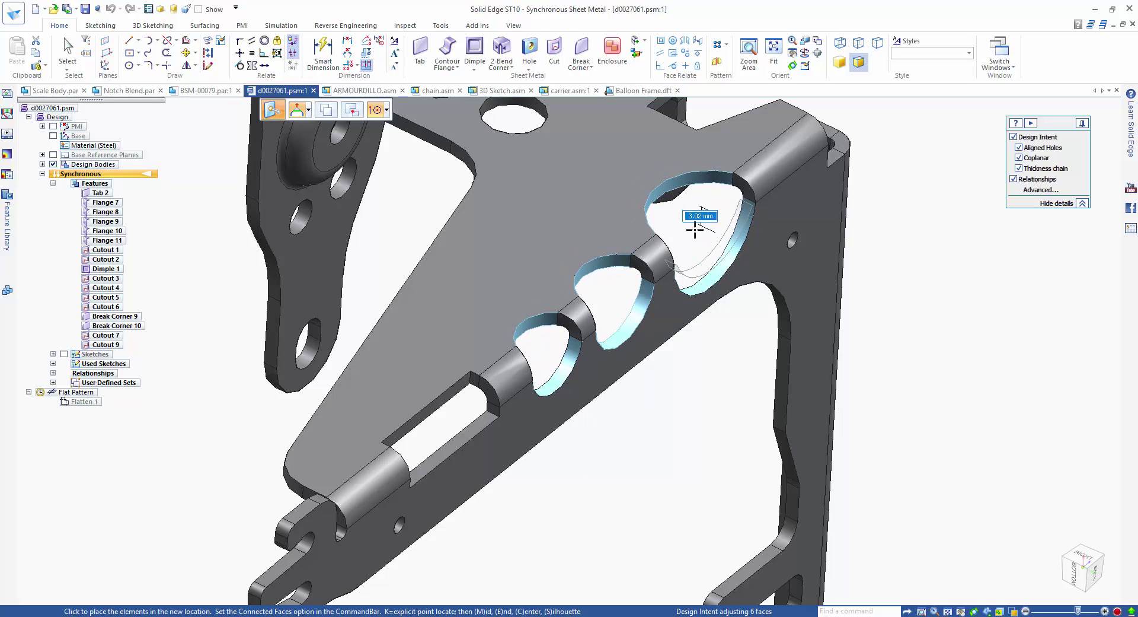
left_click(683, 389)
key("Escape")
Step: Move the large side flange's outer face outward by about 11.7 mm
scroll(682, 392, "down", 3)
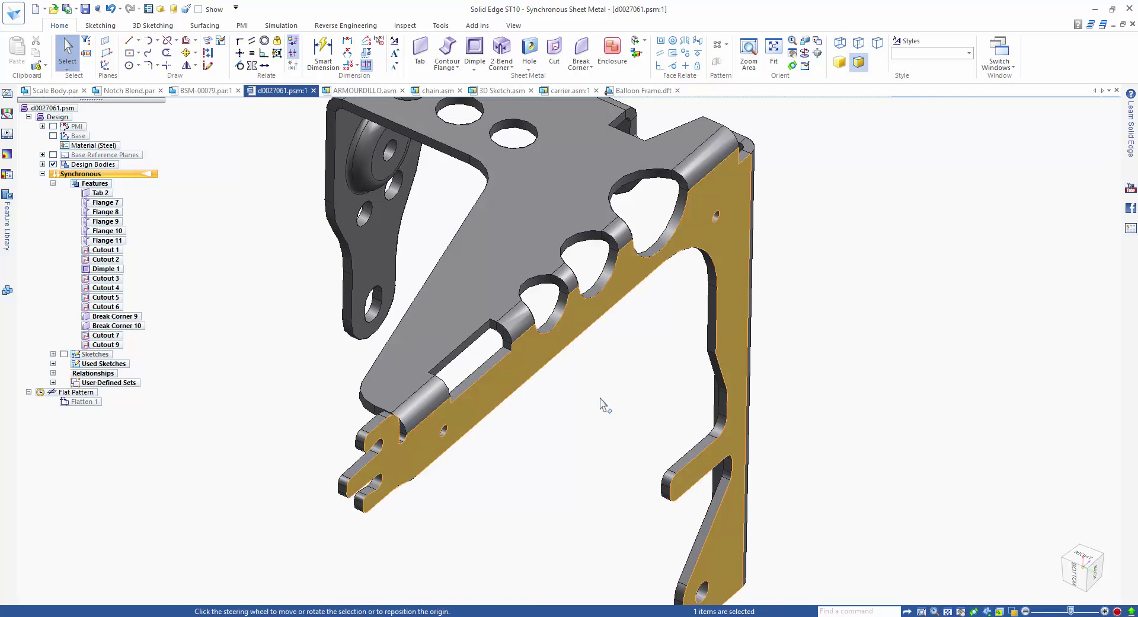
left_click(727, 255)
left_click(708, 225)
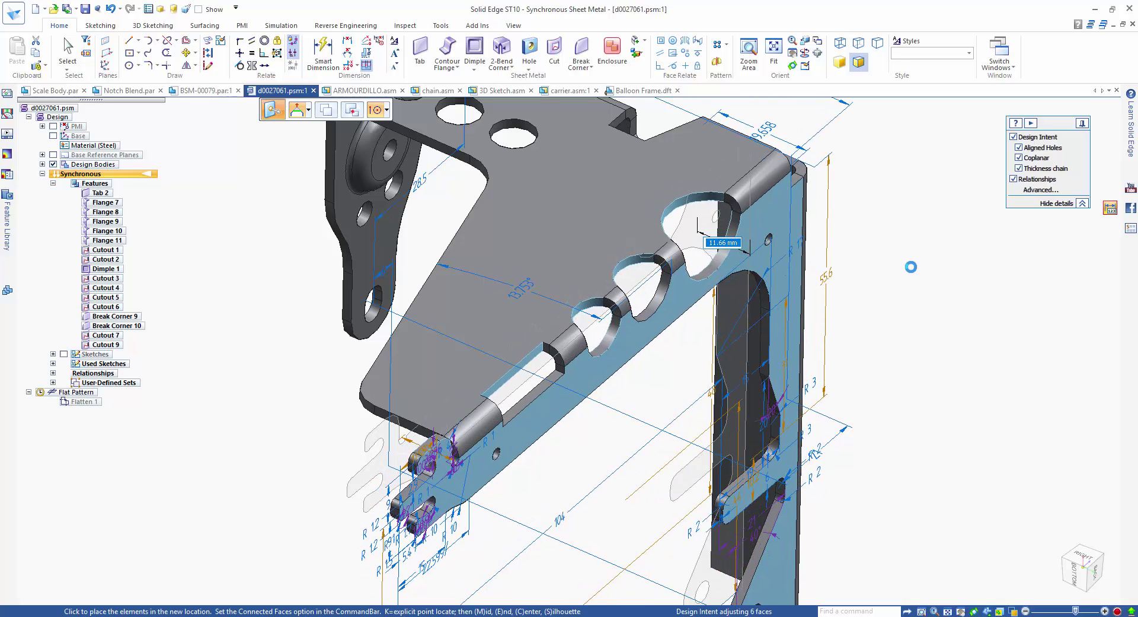
left_click(911, 267)
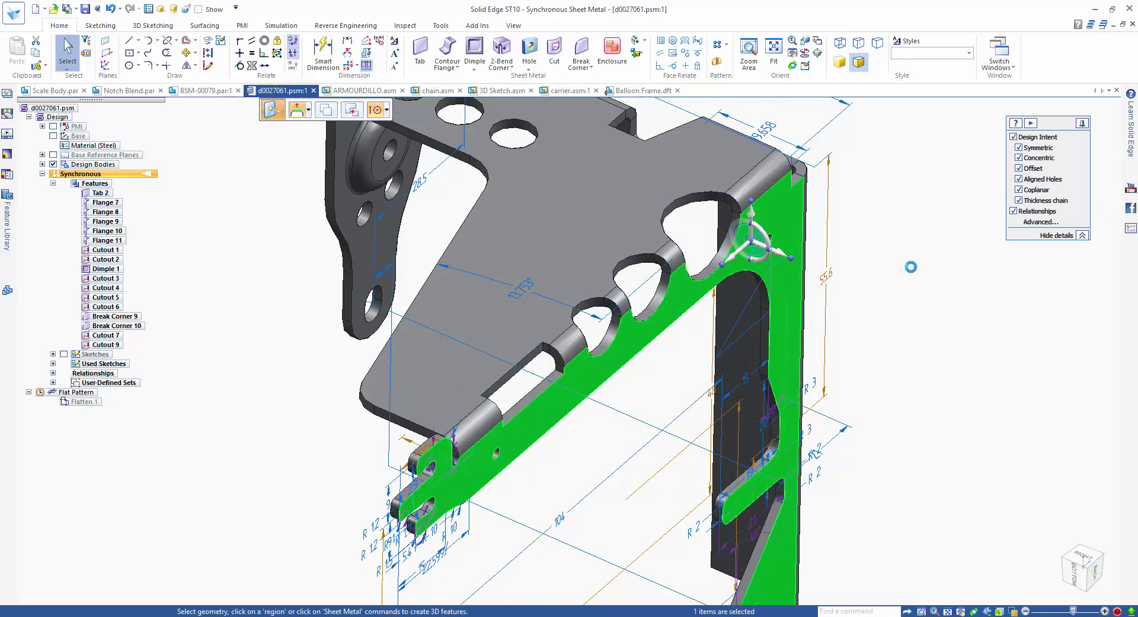
key("Escape")
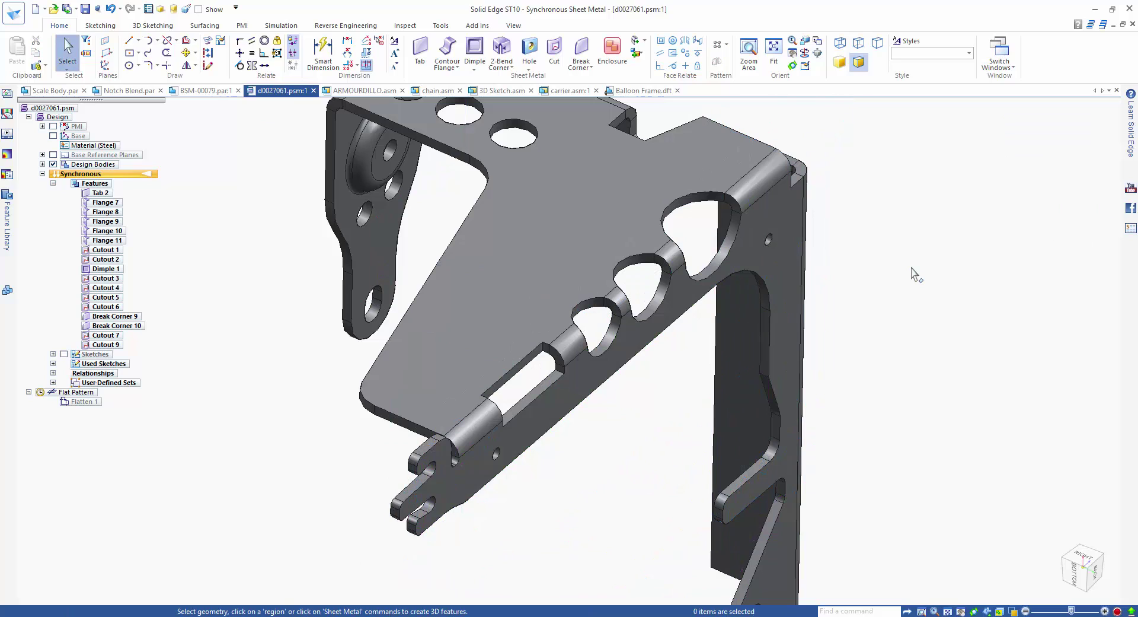
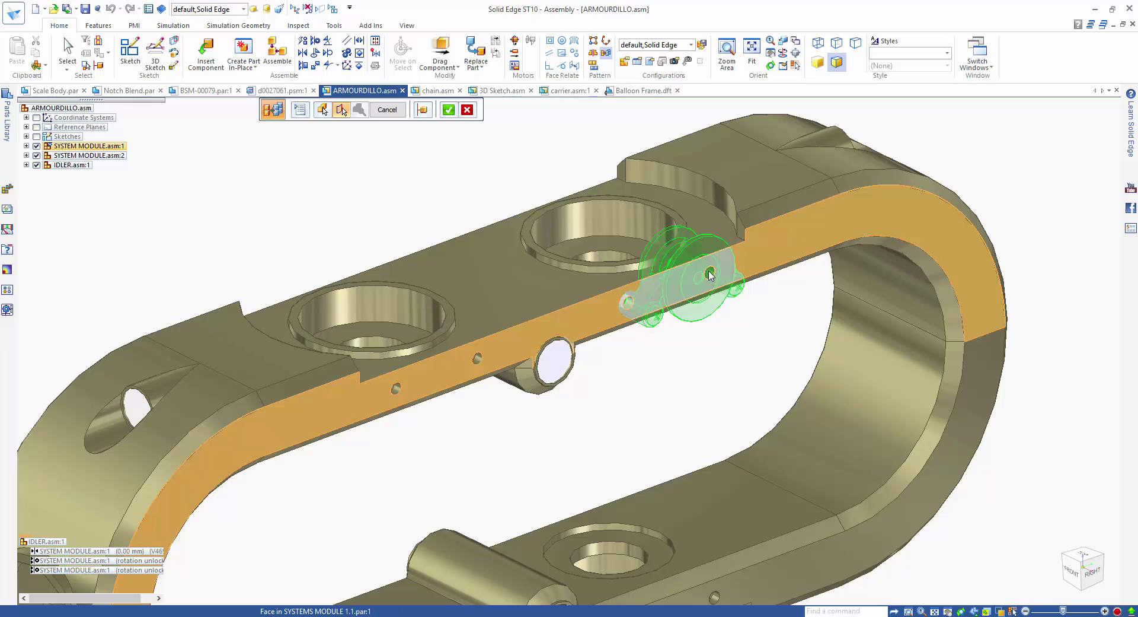
Step: In ARMOURDILLO.asm, define the idler's reference faces for cloning and search both SYSTEM MODULE subassemblies for matching locations
left_click(711, 278)
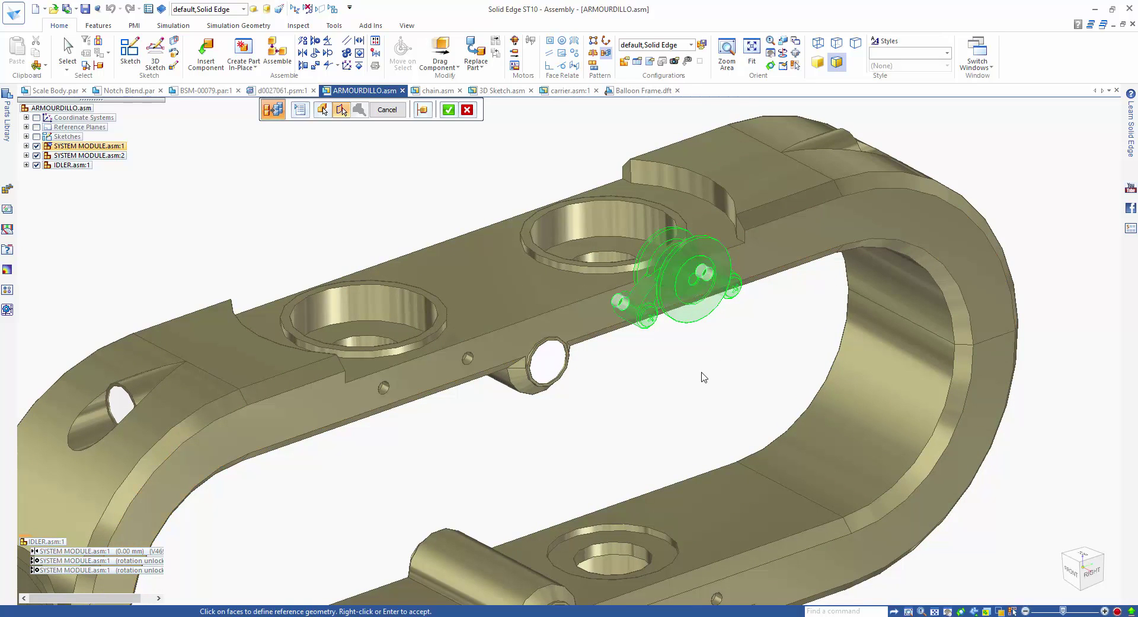
key("ctrl+shift+f")
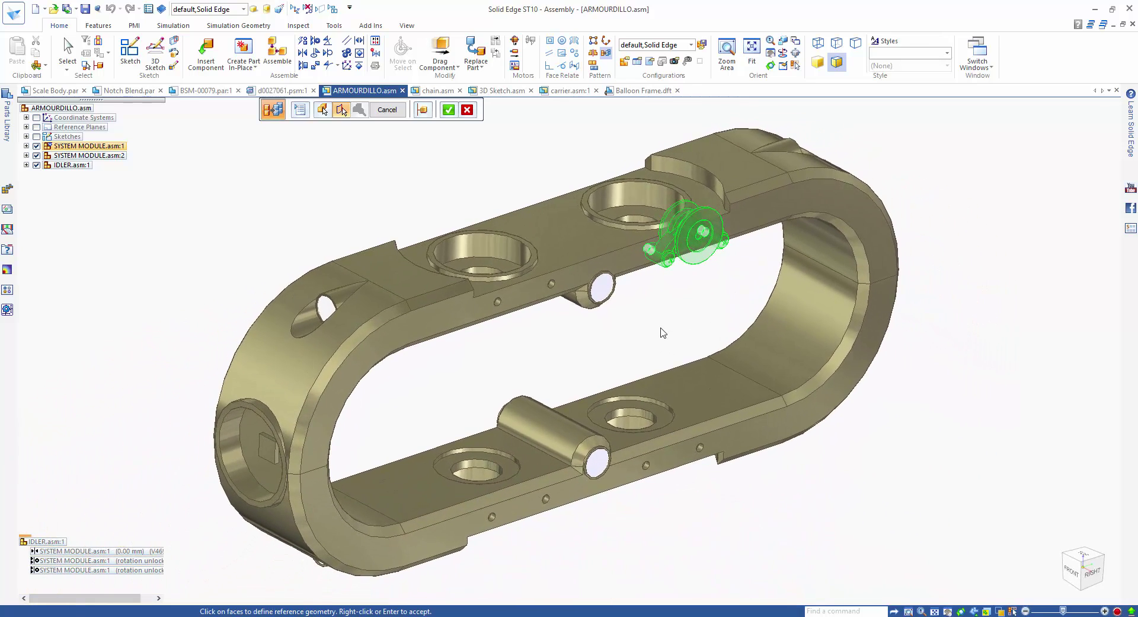
right_click(662, 333)
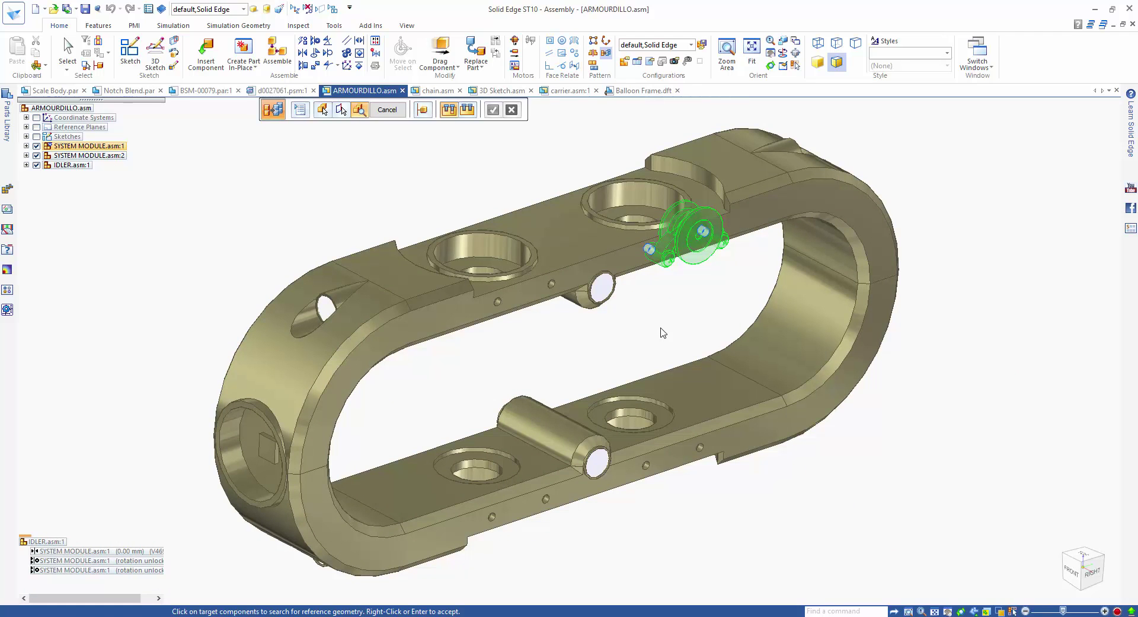
left_click(521, 311)
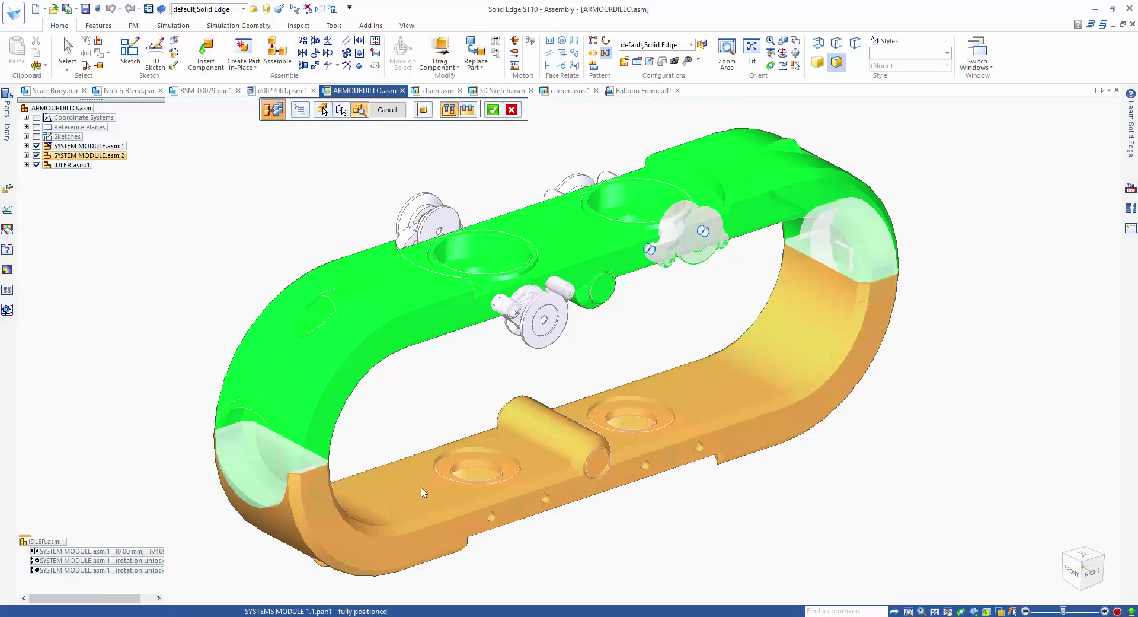
left_click(422, 481)
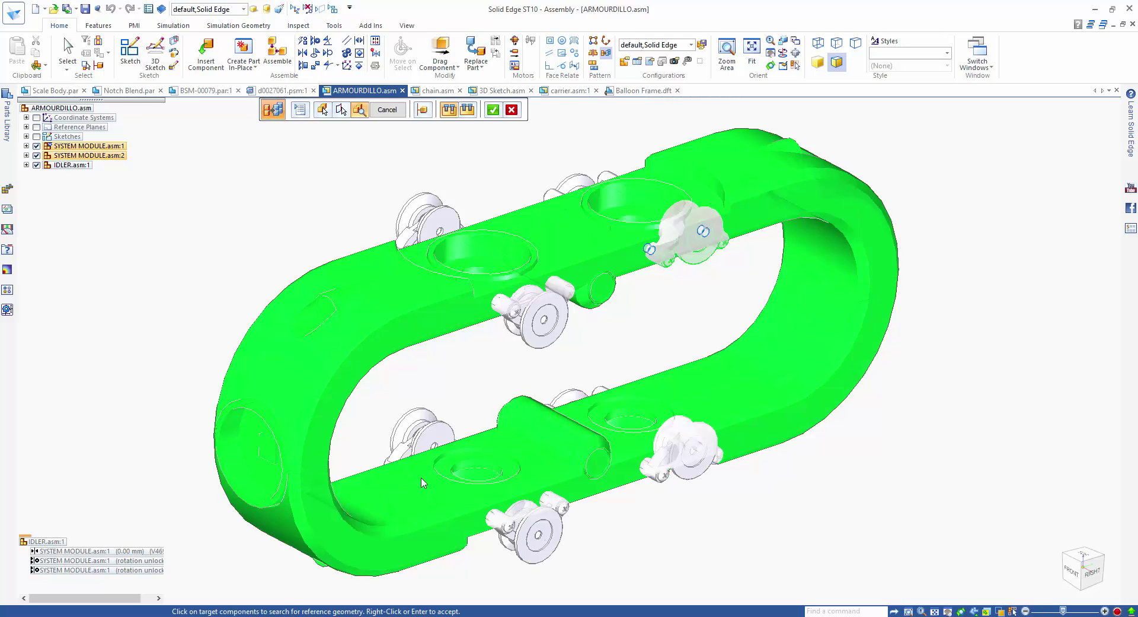
right_click(490, 366)
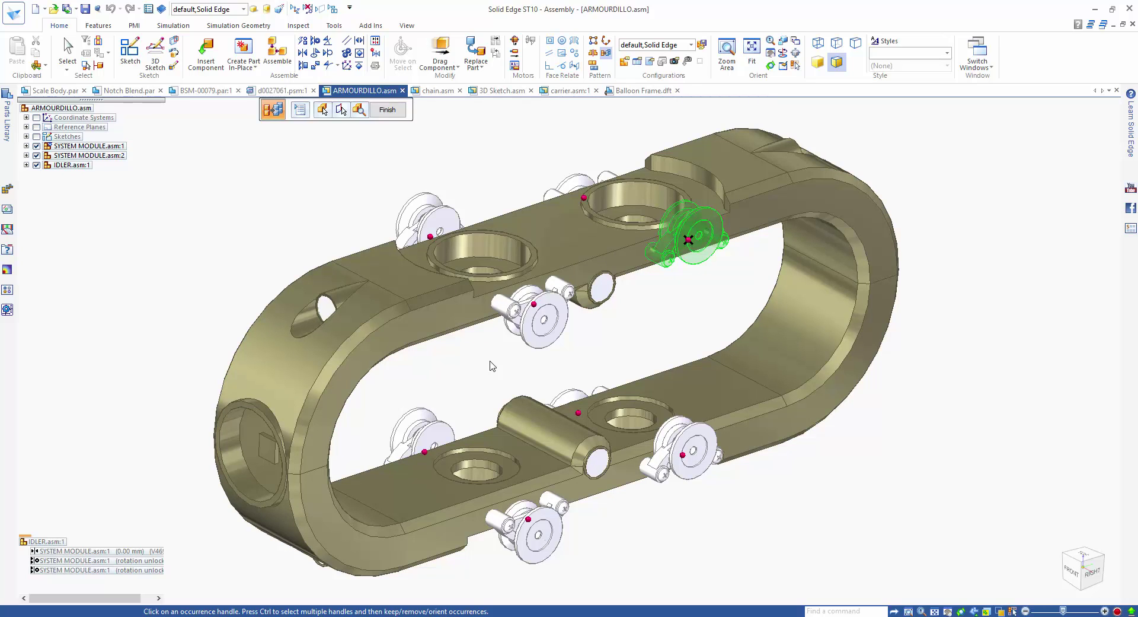
Step: Select four wrongly oriented idler clones on the two system modules and switch them to the next orientation
left_click(535, 305)
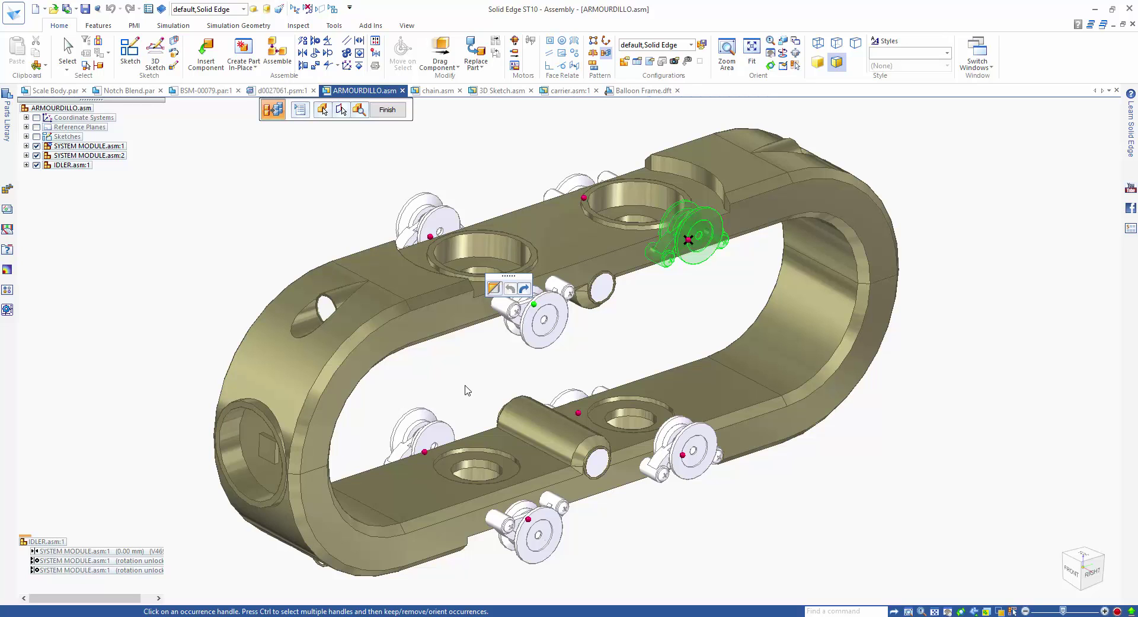
left_click(683, 456)
left_click(583, 199)
left_click(525, 288)
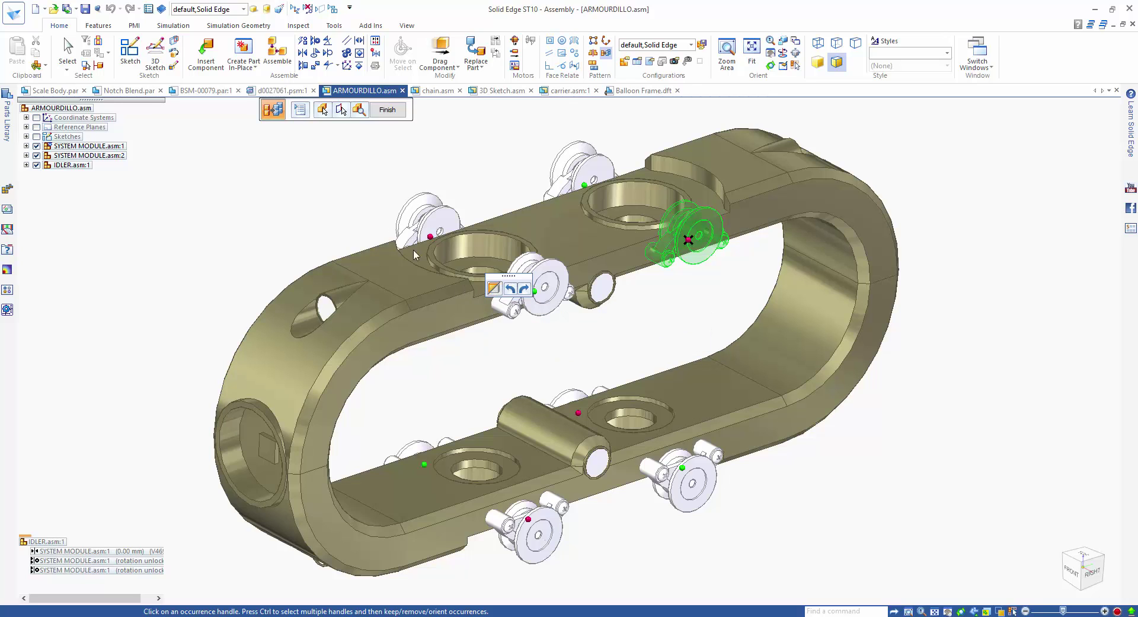
Step: Accept the clone options to recreate relationships with target components and group the clones, and finish cloning the idler
left_click(302, 114)
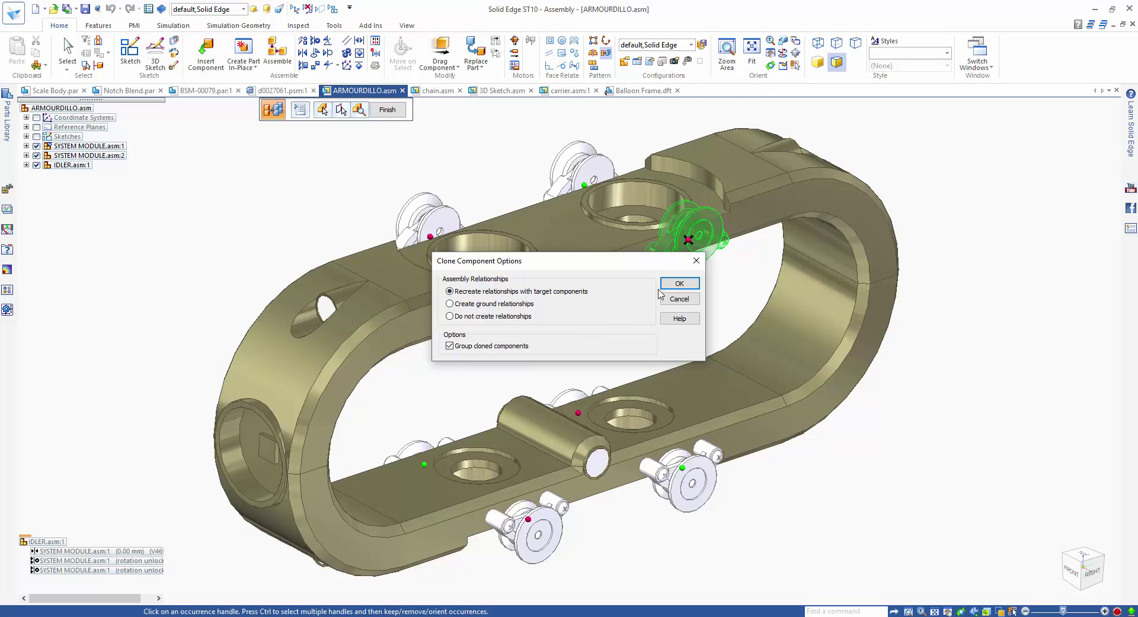
left_click(676, 284)
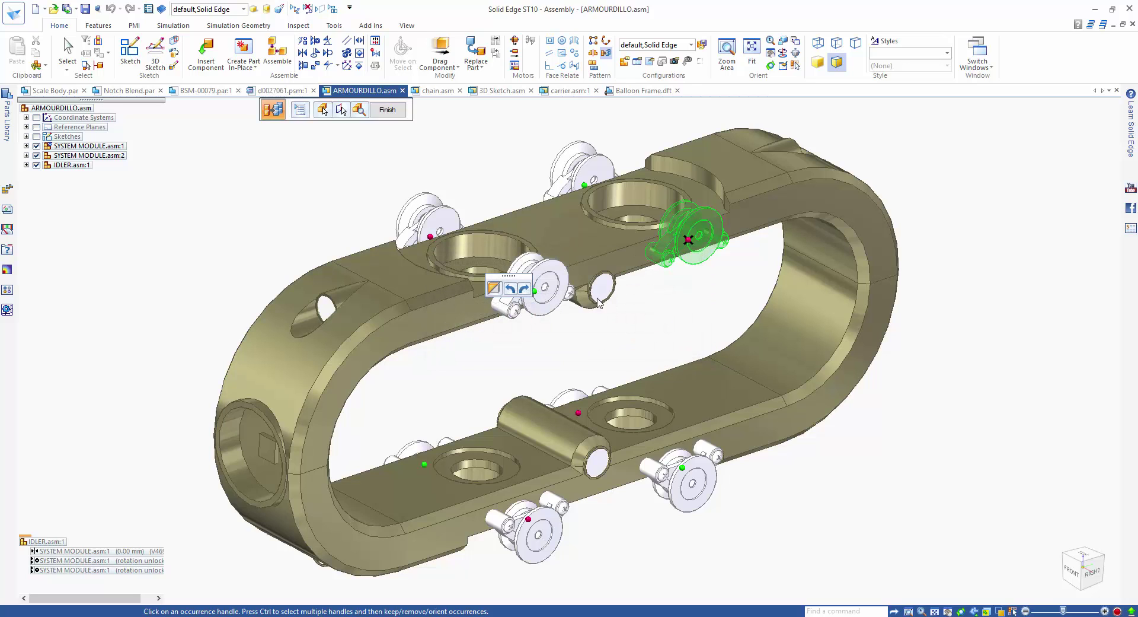
left_click(387, 110)
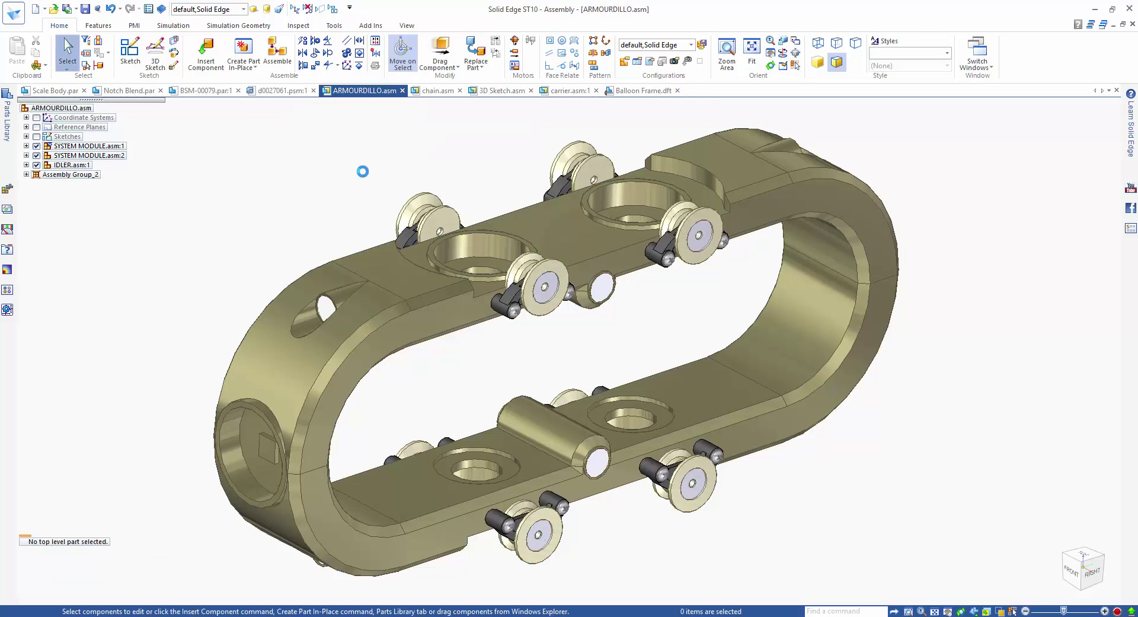
Step: Expand Assembly Group_2 and inspect the assembly relationships of IDLER.asm:2
left_click(27, 174)
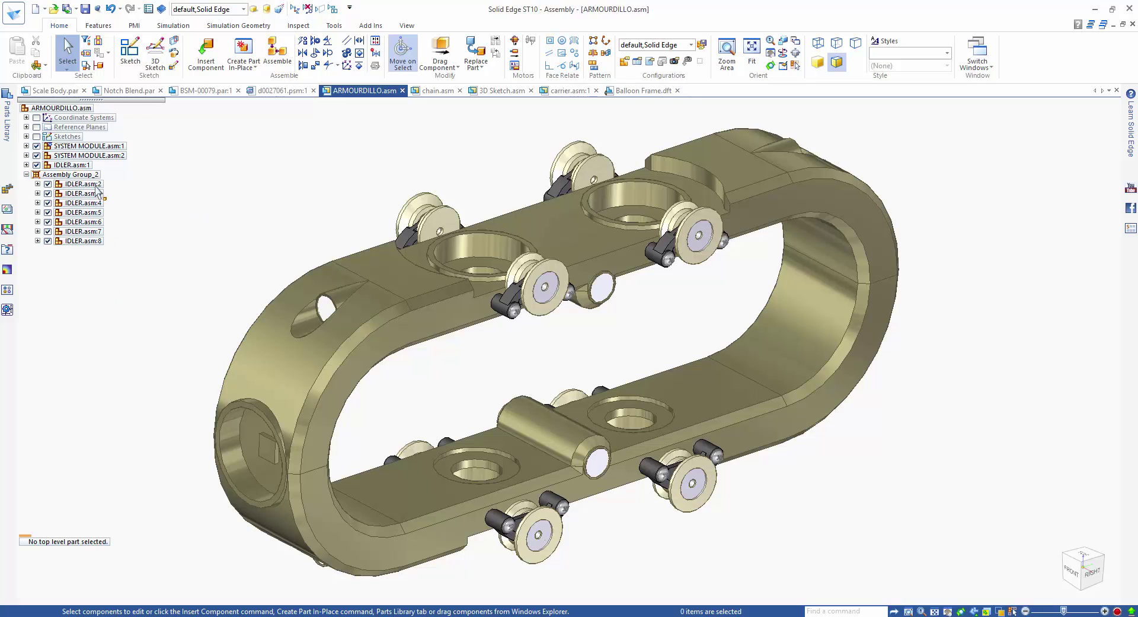
left_click(95, 184)
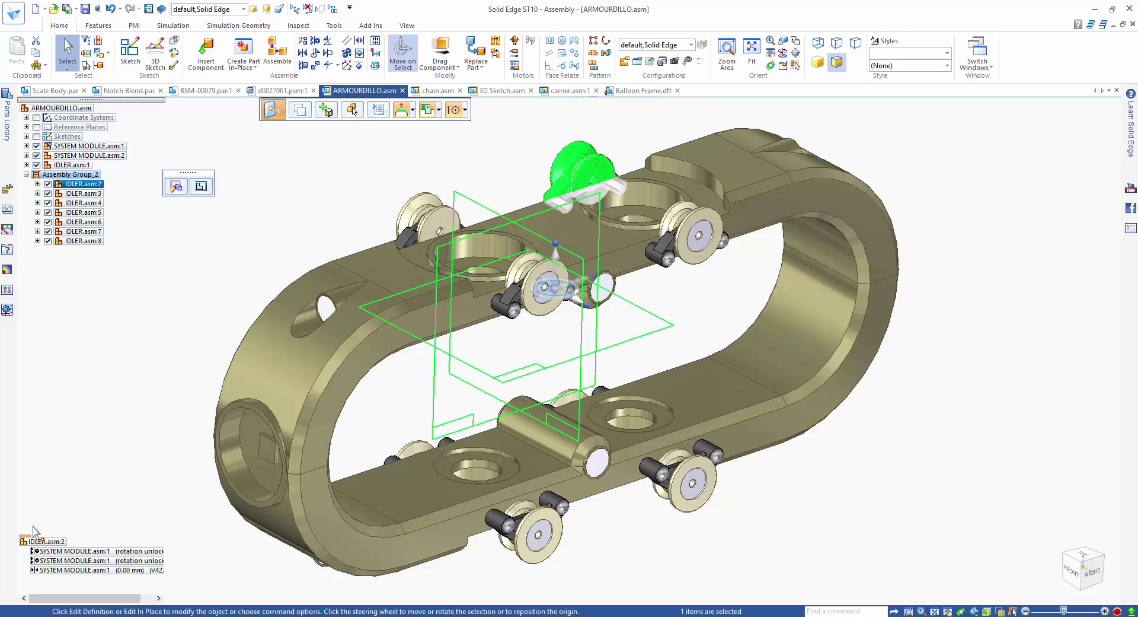
left_click_drag(34, 532, 34, 489)
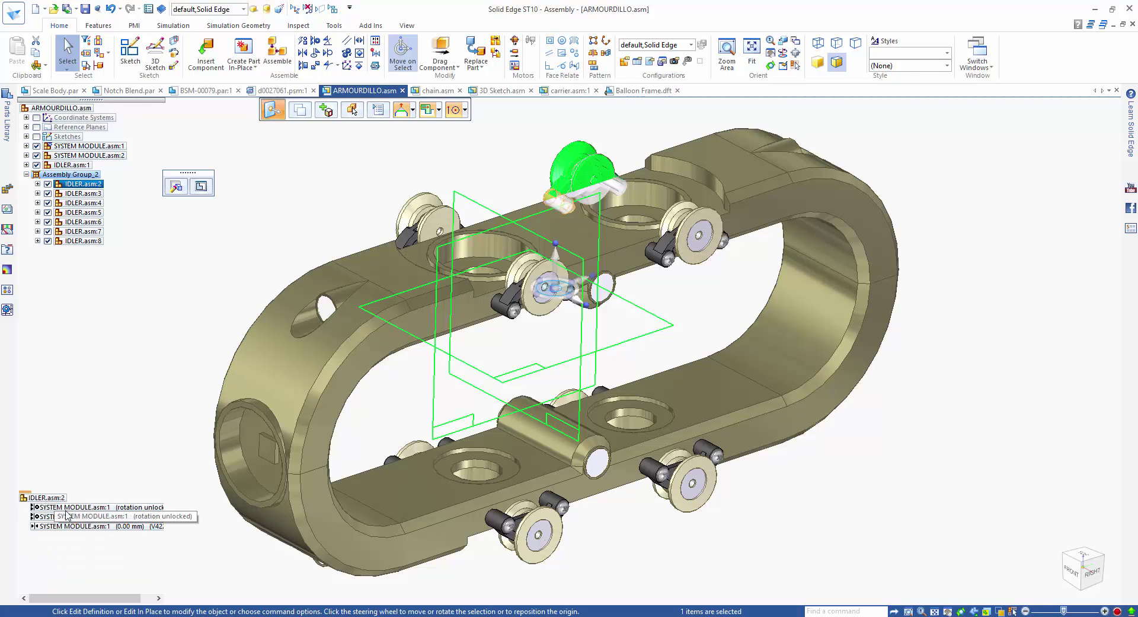
Step: Examine the remaining relationships of IDLER.asm:2 to SYSTEM MODULE.asm:1, including the 0.00 mm offset one, and clear the selection
left_click(67, 515)
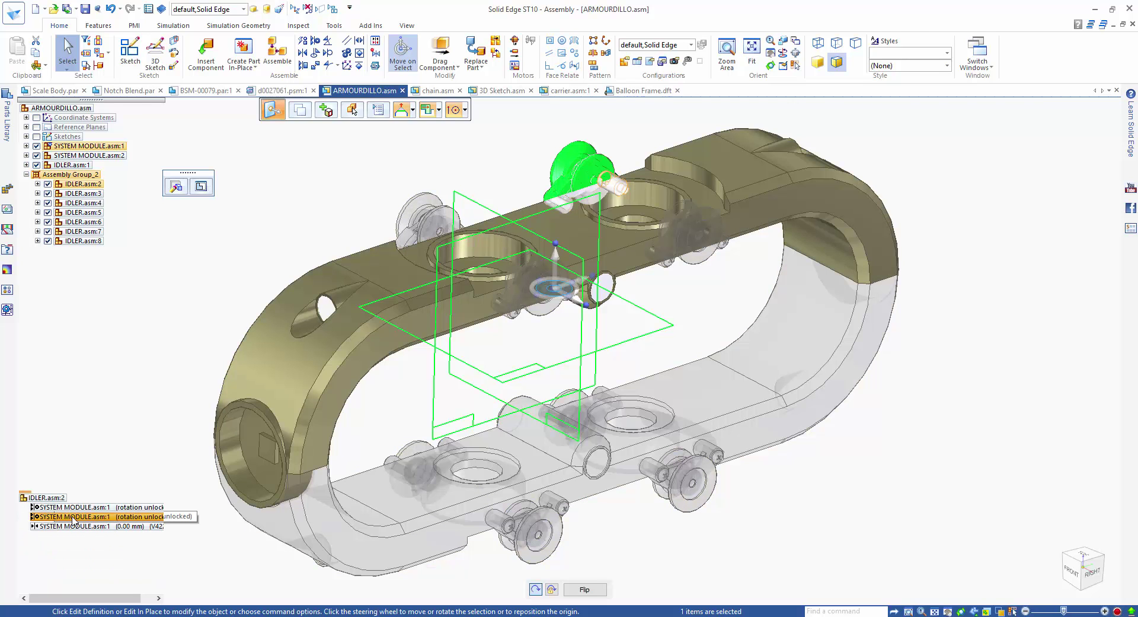
left_click(73, 526)
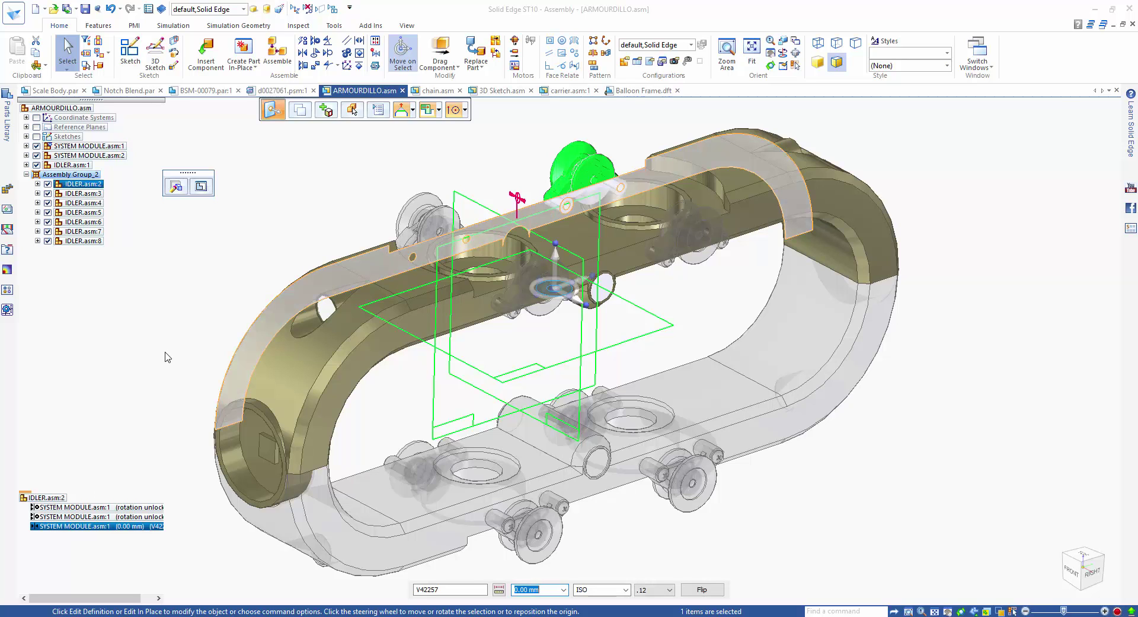
key("Escape")
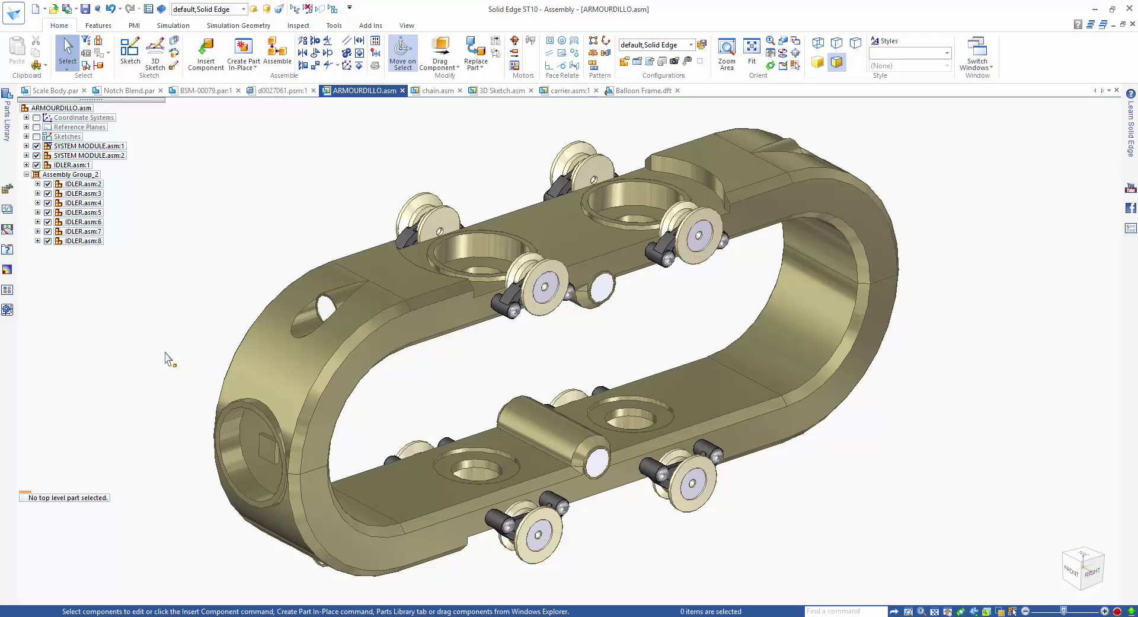
Step: In chain.asm, start a pattern along curve of the inner link and accept the closed chain sketch loop as its path
left_click(436, 90)
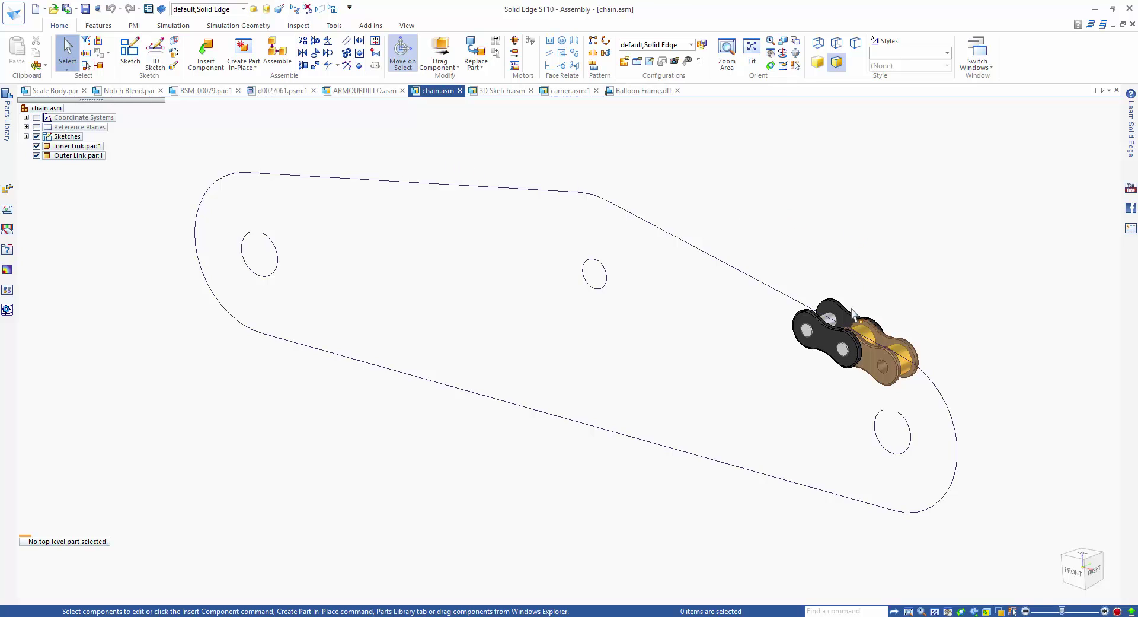
left_click(876, 357)
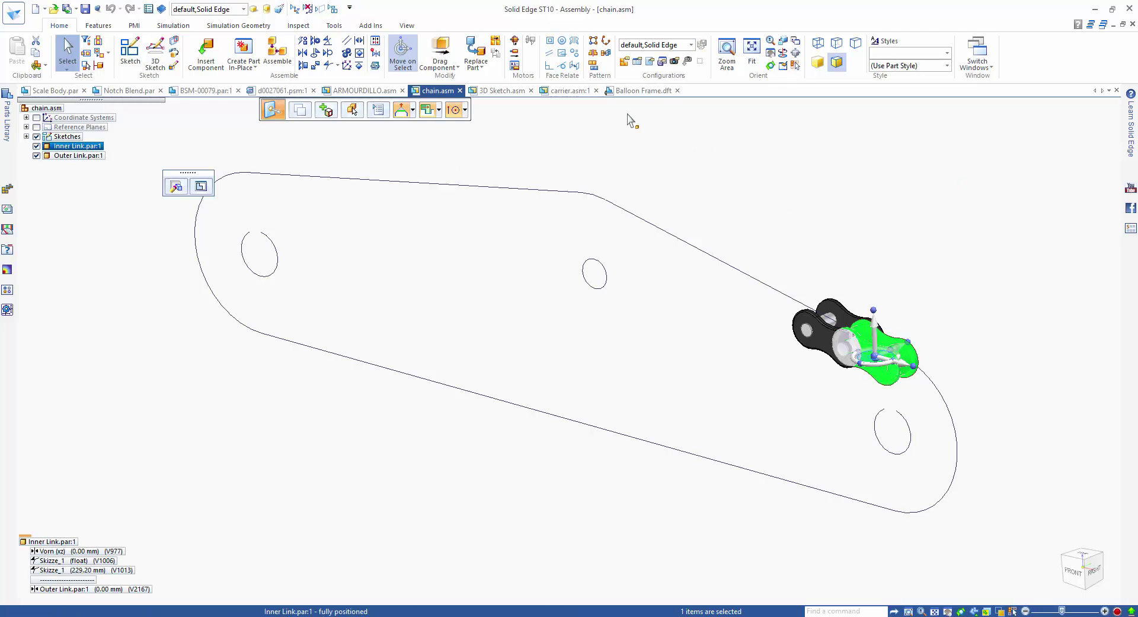
left_click(607, 42)
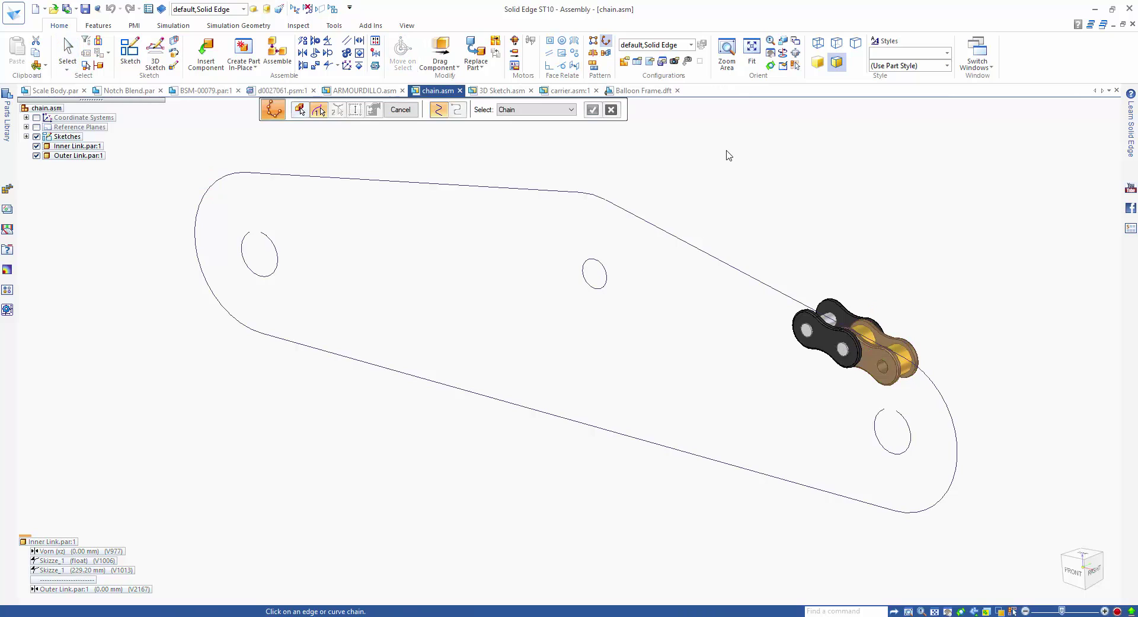
left_click(753, 280)
right_click(940, 246)
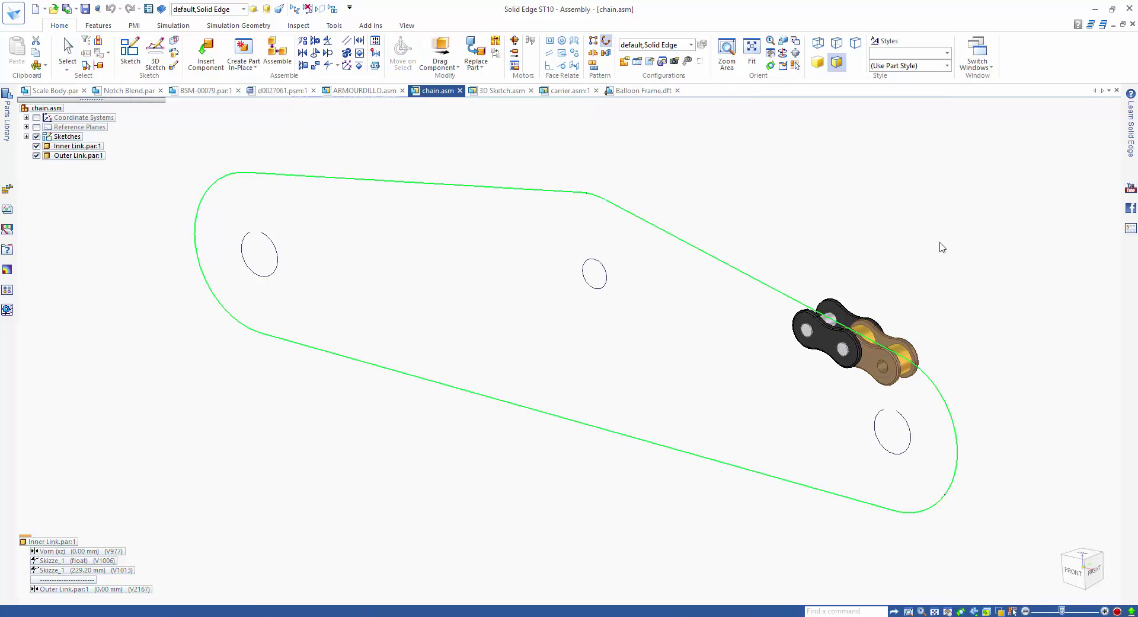
Step: Anchor the pattern at the curve endpoint near the inner link, project its start point from the link's pin hole and accept
left_click(905, 361)
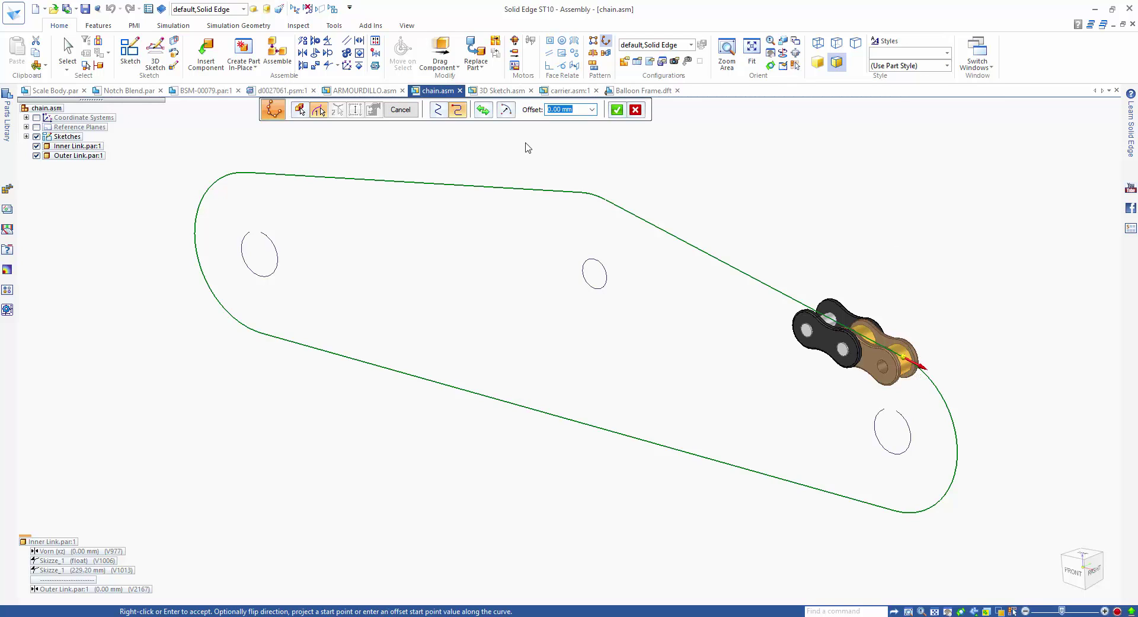
left_click(507, 111)
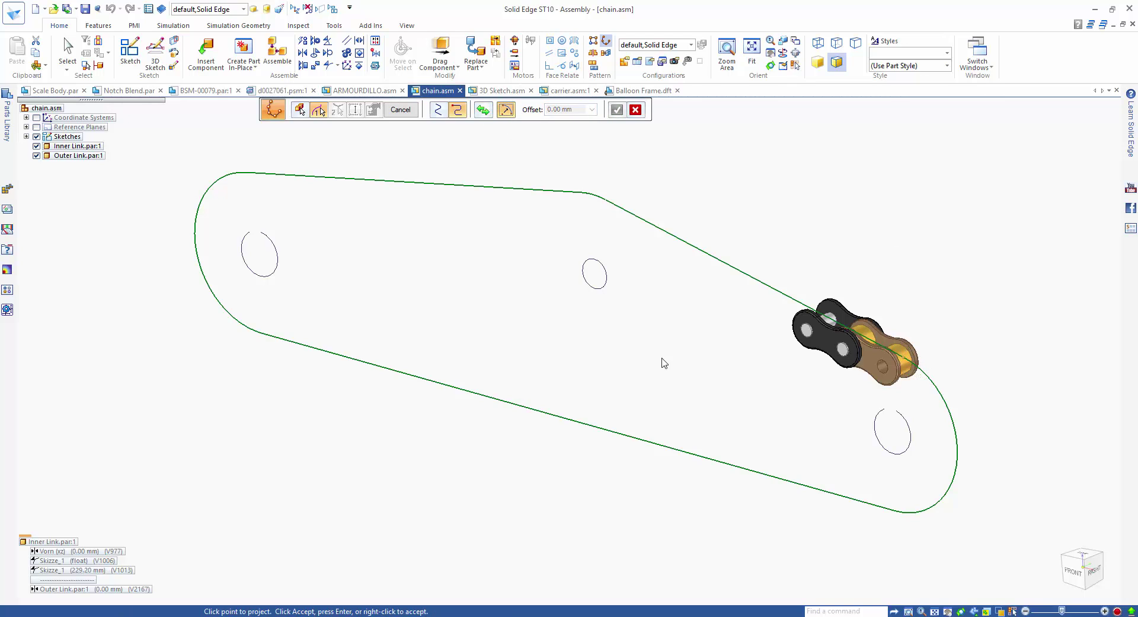
left_click(882, 373)
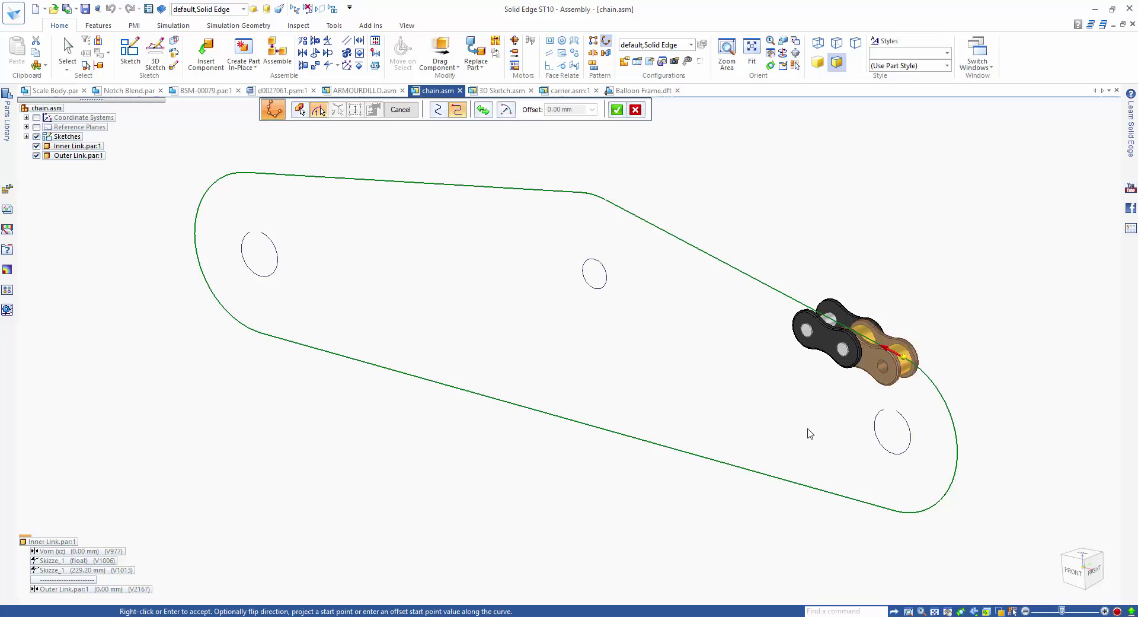
right_click(766, 207)
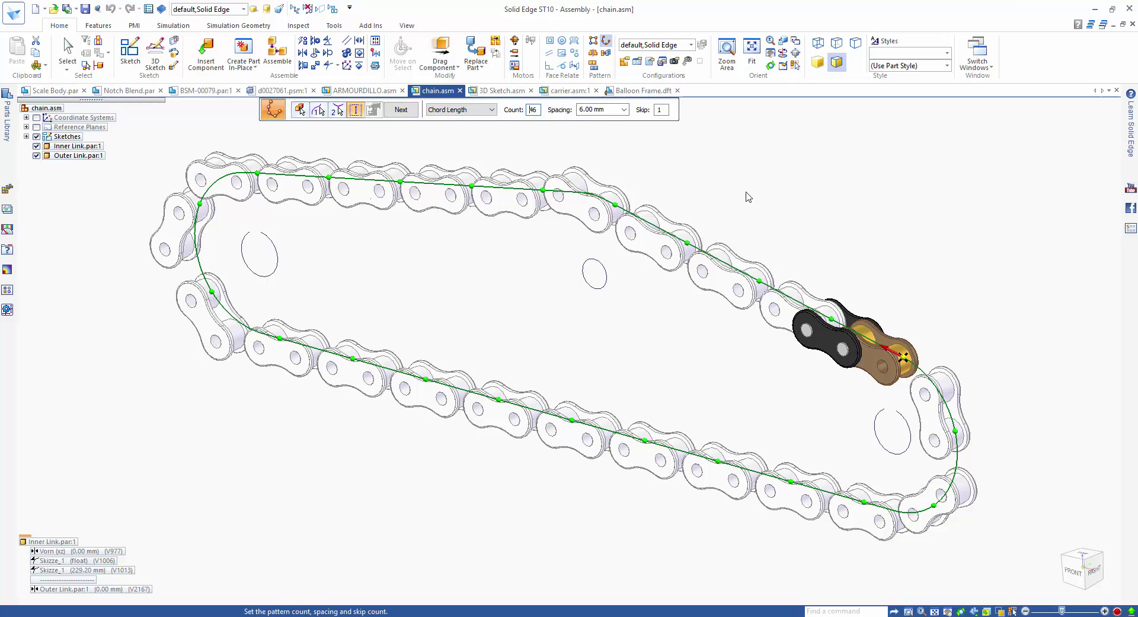
Step: Try a skip count of 0 for the inner link pattern and examine the preview around the loop
middle_click_drag(590, 152, 656, 144)
left_click(659, 110)
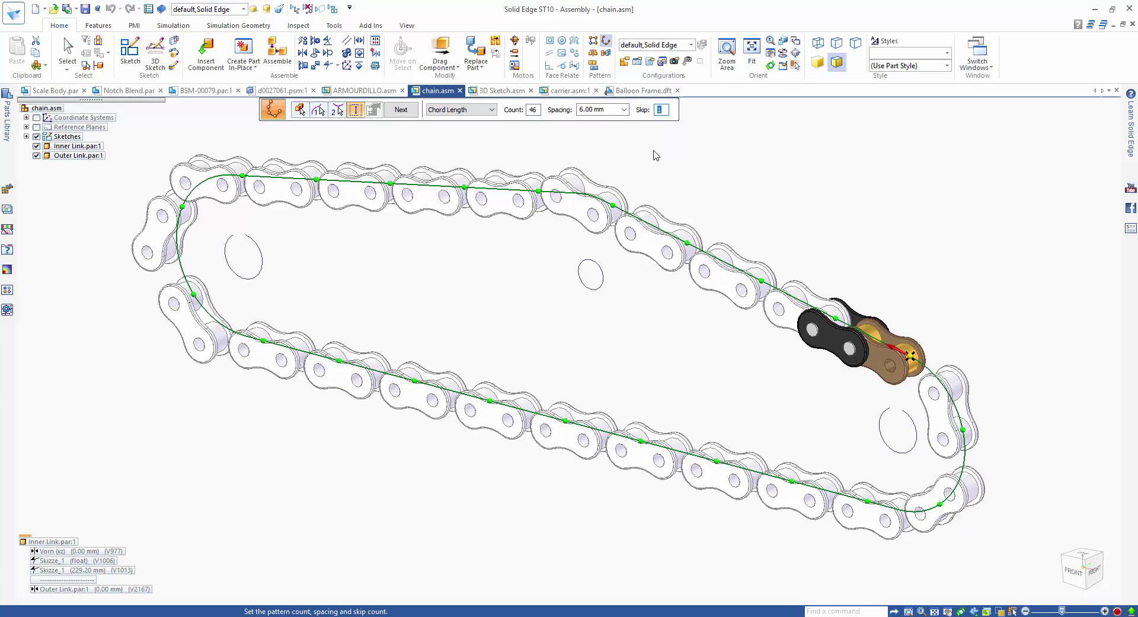
type("0")
middle_click_drag(656, 155, 867, 215)
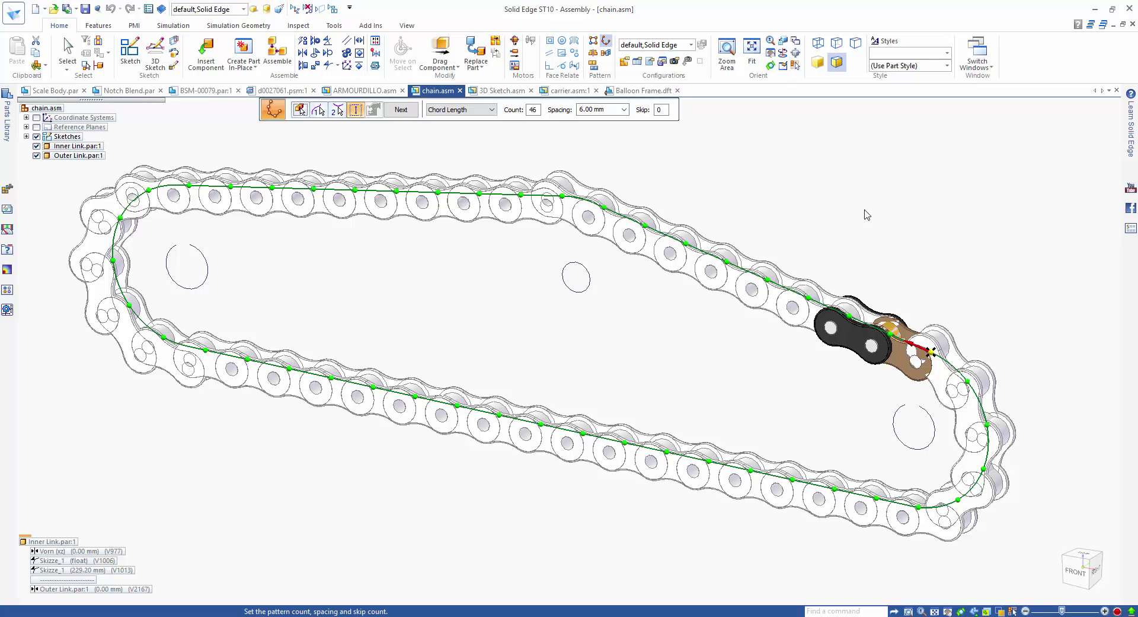
Step: Set the skip count to 1 and finish the inner link pattern with Follow Curve Chord alignment
double_click(659, 110)
type("1")
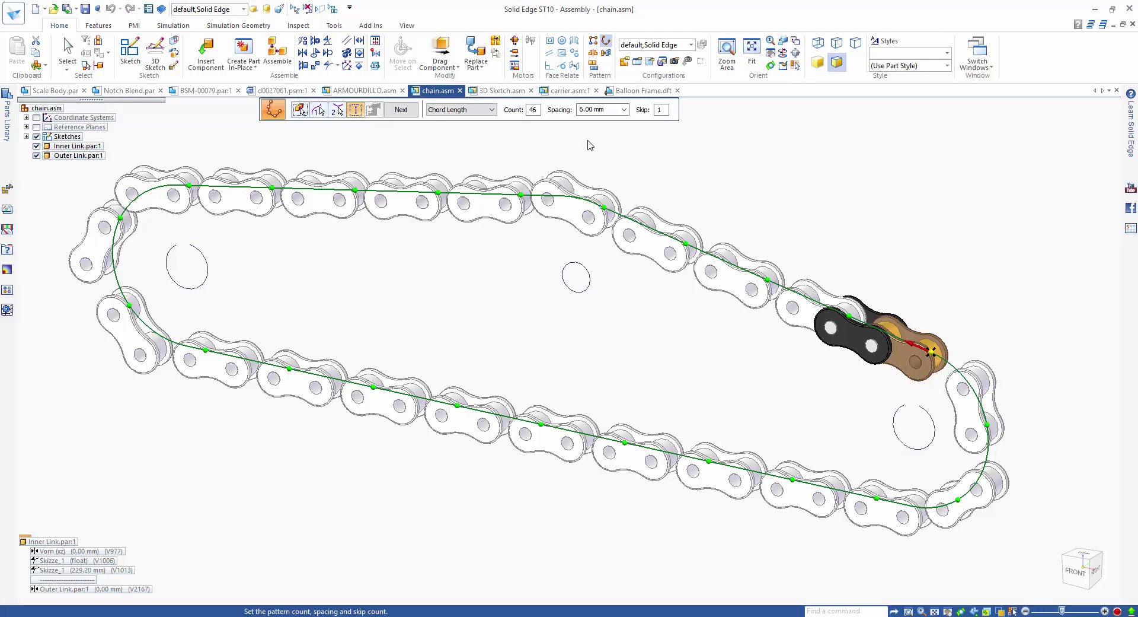
key("Return")
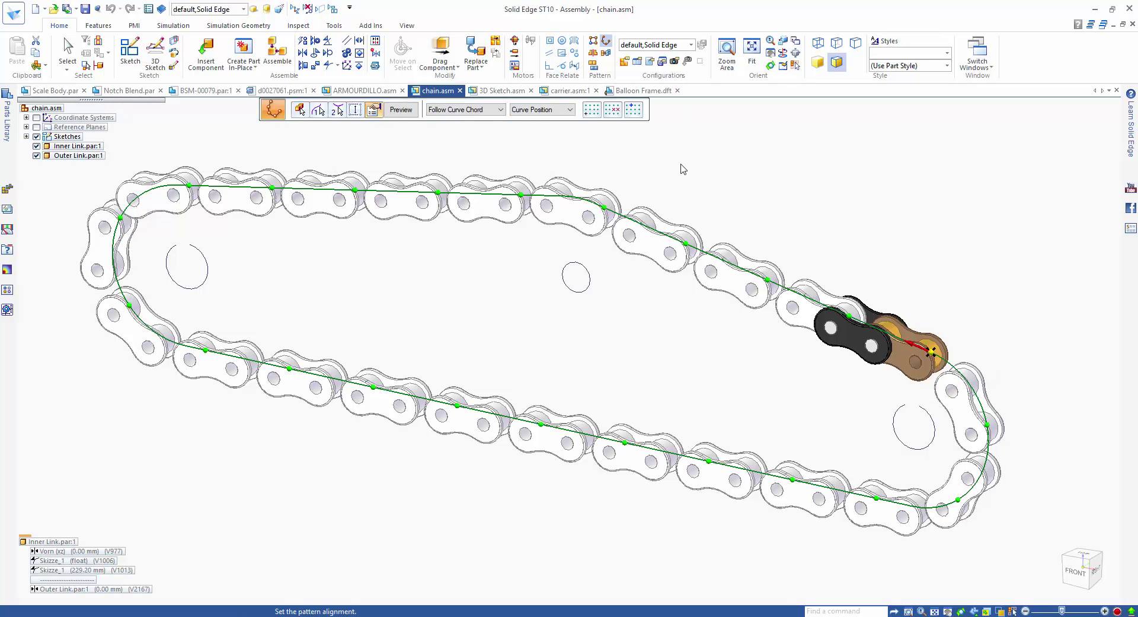
middle_click_drag(683, 169, 826, 190)
key("Return")
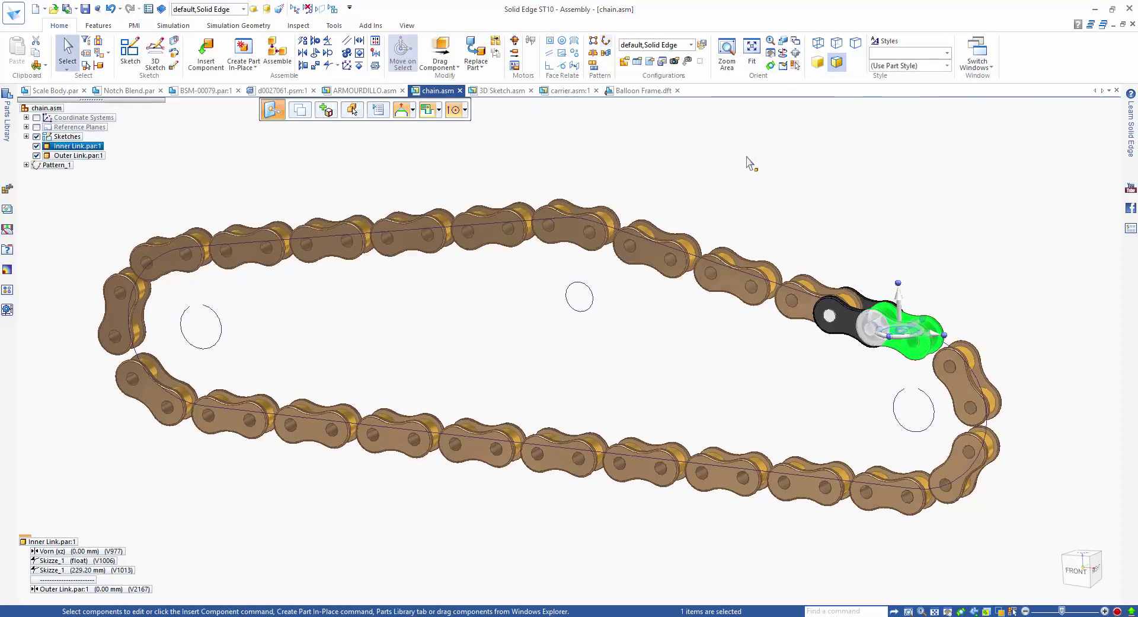
Step: Start a pattern along curve of the black outer link and accept the same chain sketch loop as its path
left_click(834, 332)
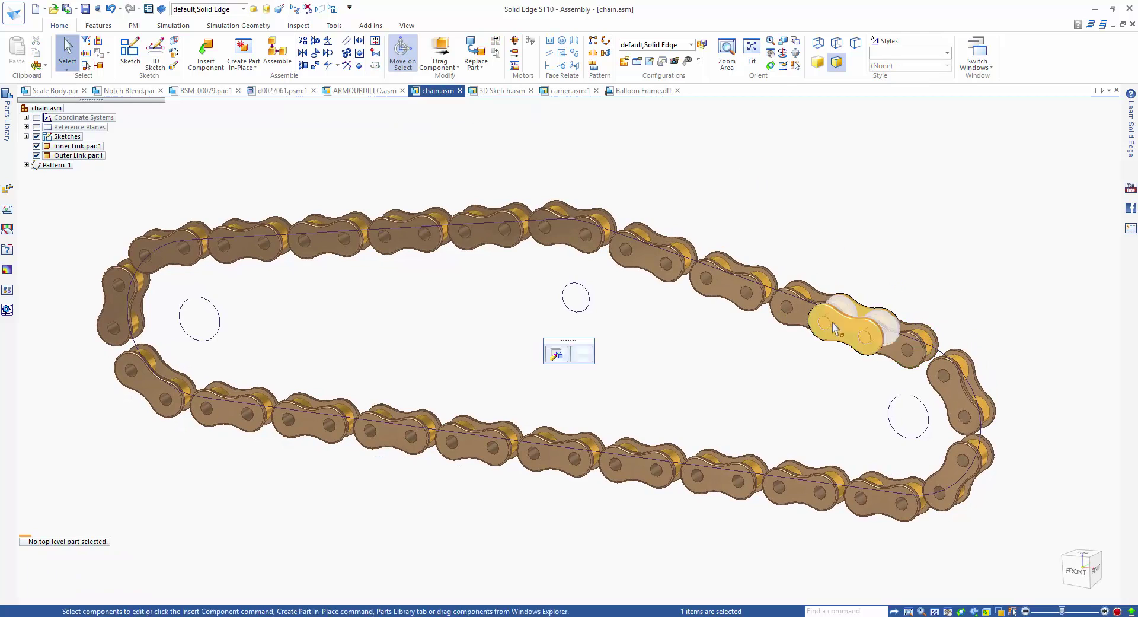
left_click(607, 43)
middle_click_drag(803, 158, 936, 314)
left_click(939, 362)
right_click(952, 355)
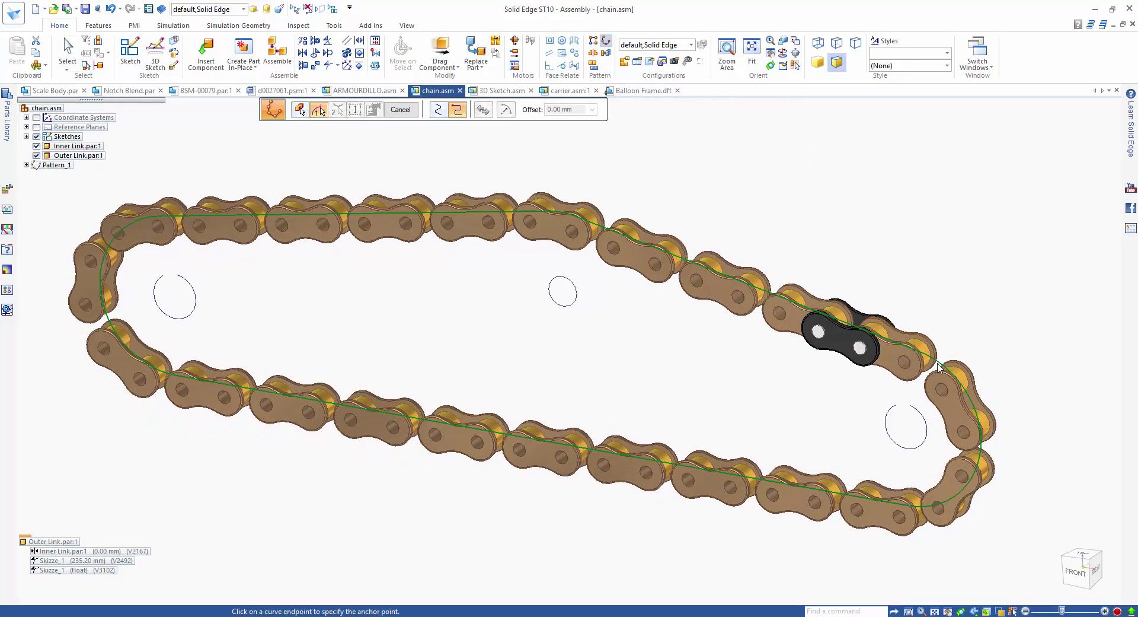
Step: Anchor the outer link pattern at the curve endpoint, project its start point from the link's pin and accept
left_click(920, 353)
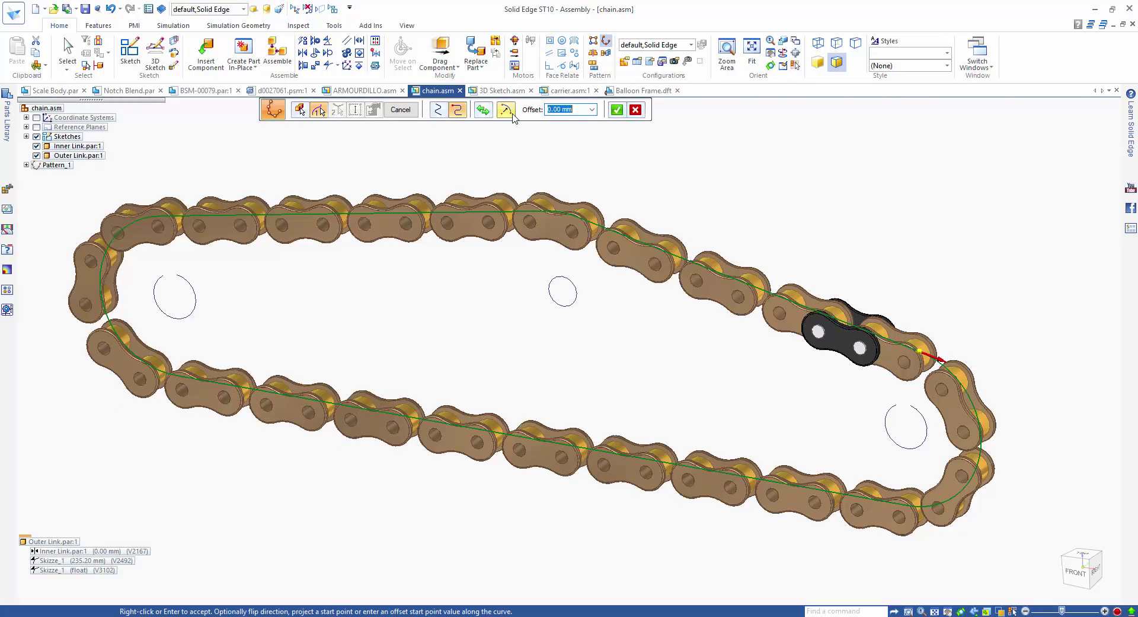
left_click(505, 109)
left_click(865, 350)
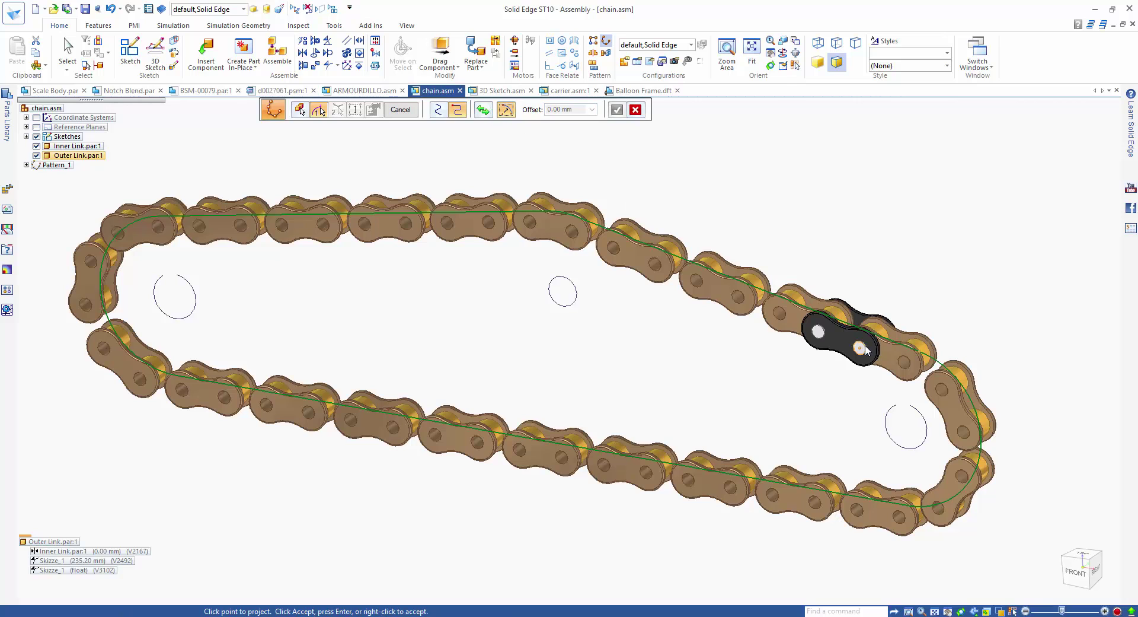
right_click(852, 186)
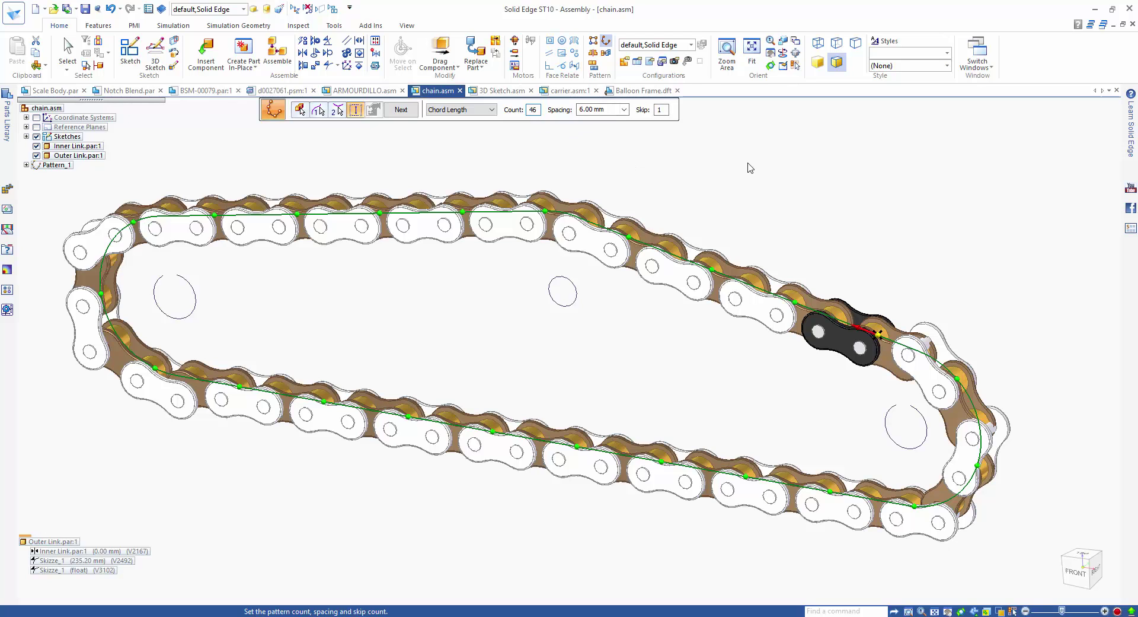
Step: Accept the outer link pattern's count, spacing and skip, set its alignment to Follow Curve Chord, and finish it
right_click(681, 167)
left_click(466, 116)
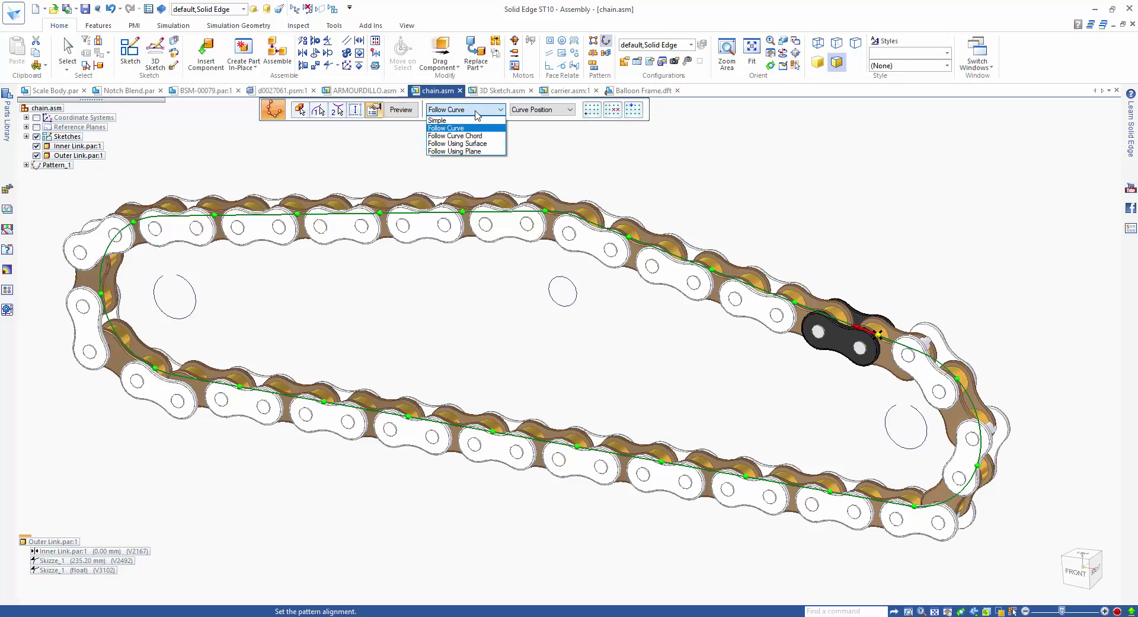
left_click(486, 139)
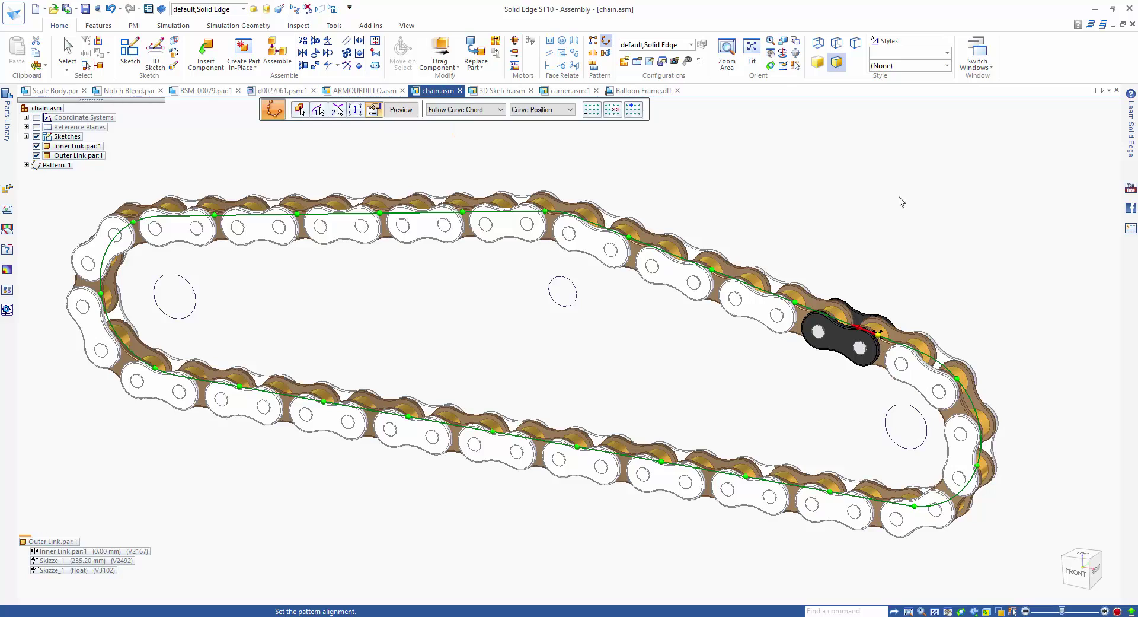
right_click(871, 194)
right_click(775, 168)
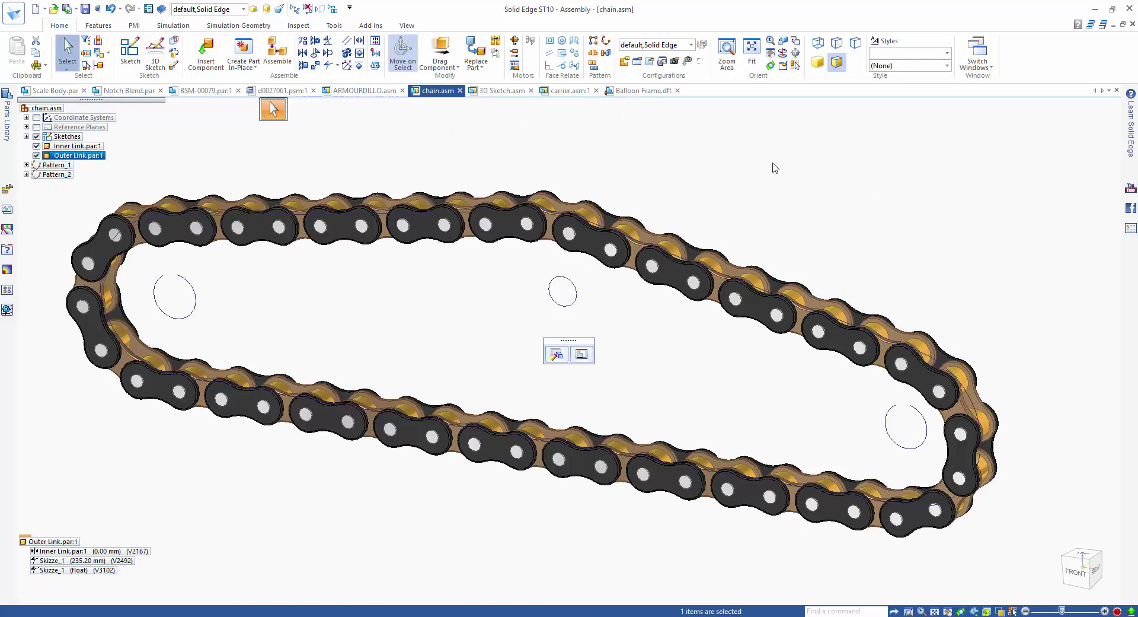
left_click(775, 168)
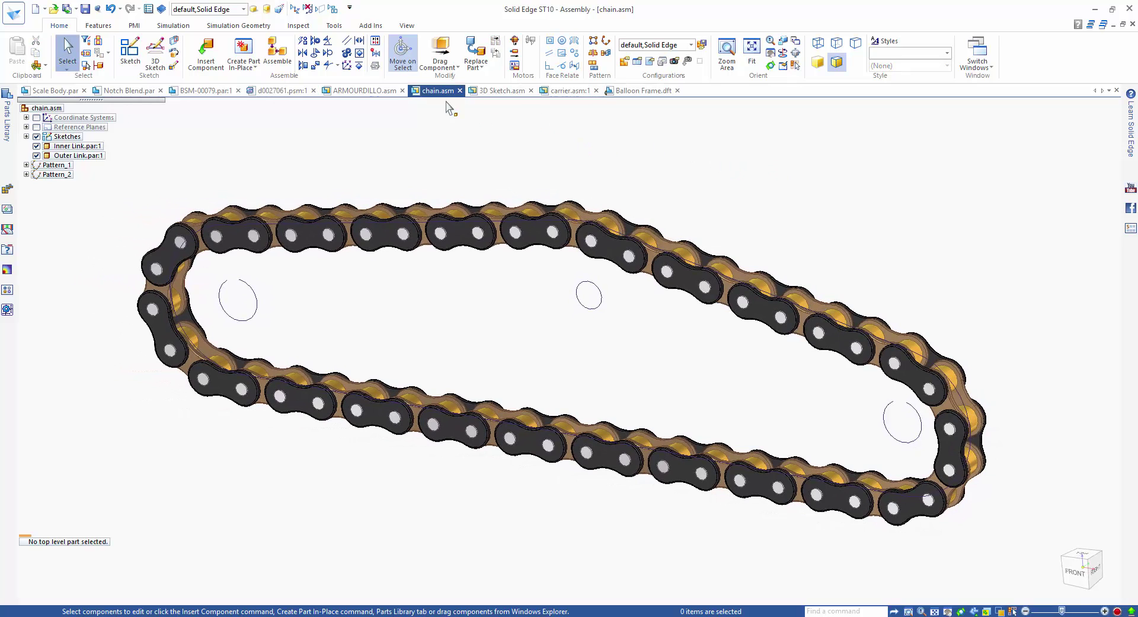
Step: Add a variable table motor driven by variable V1013 with a limit of 50 mm
left_click(515, 65)
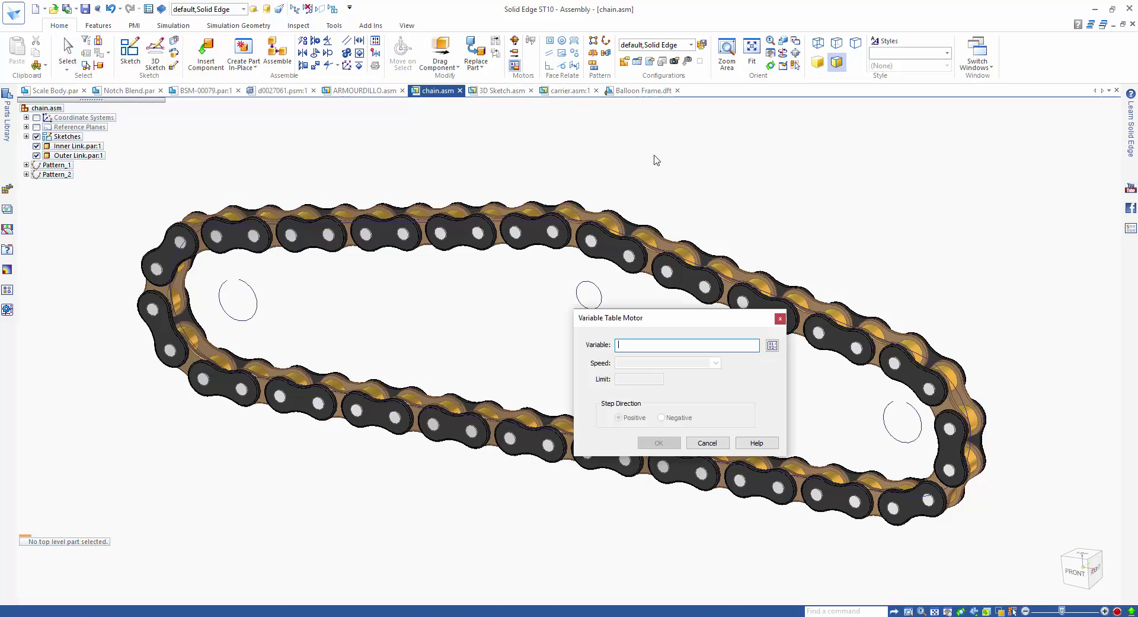
left_click(772, 345)
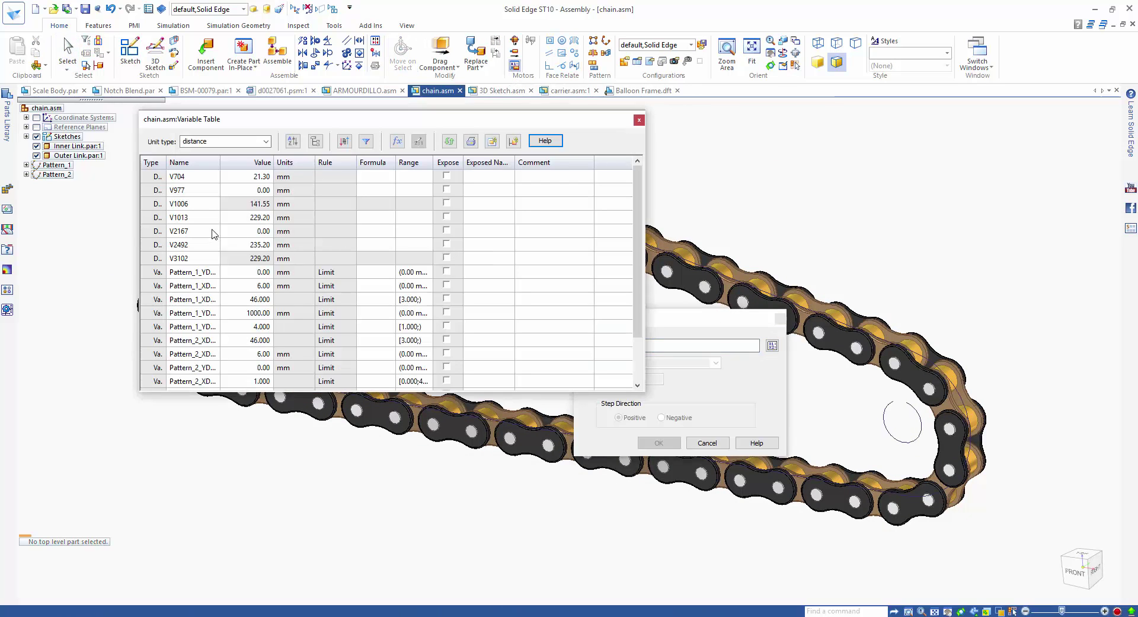
left_click(195, 217)
left_click(639, 120)
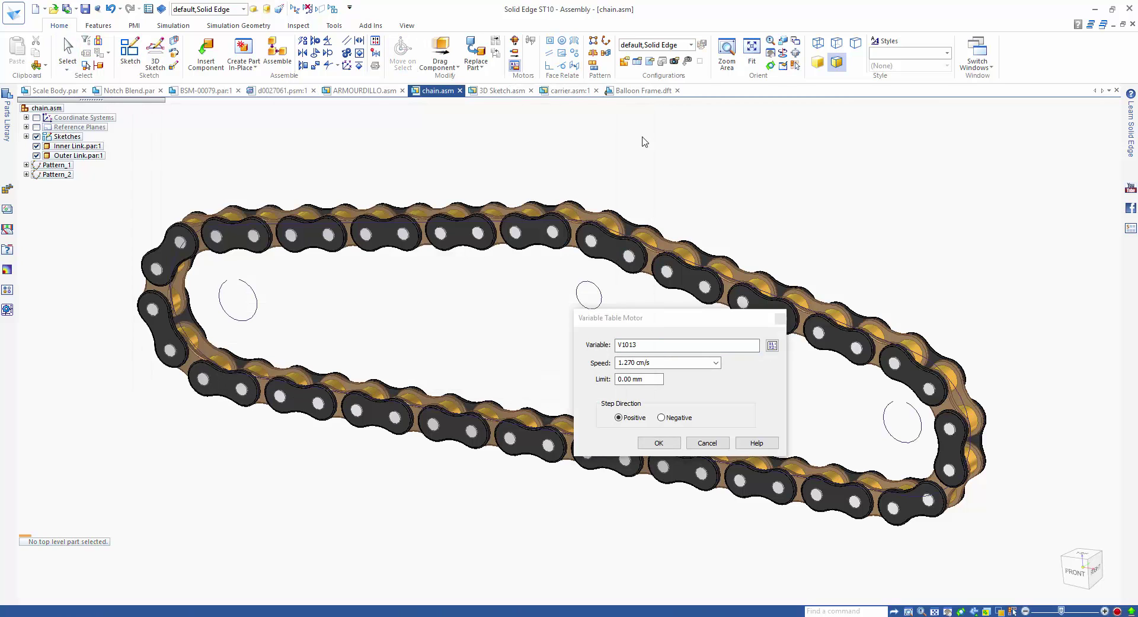
left_click(644, 380)
type("100")
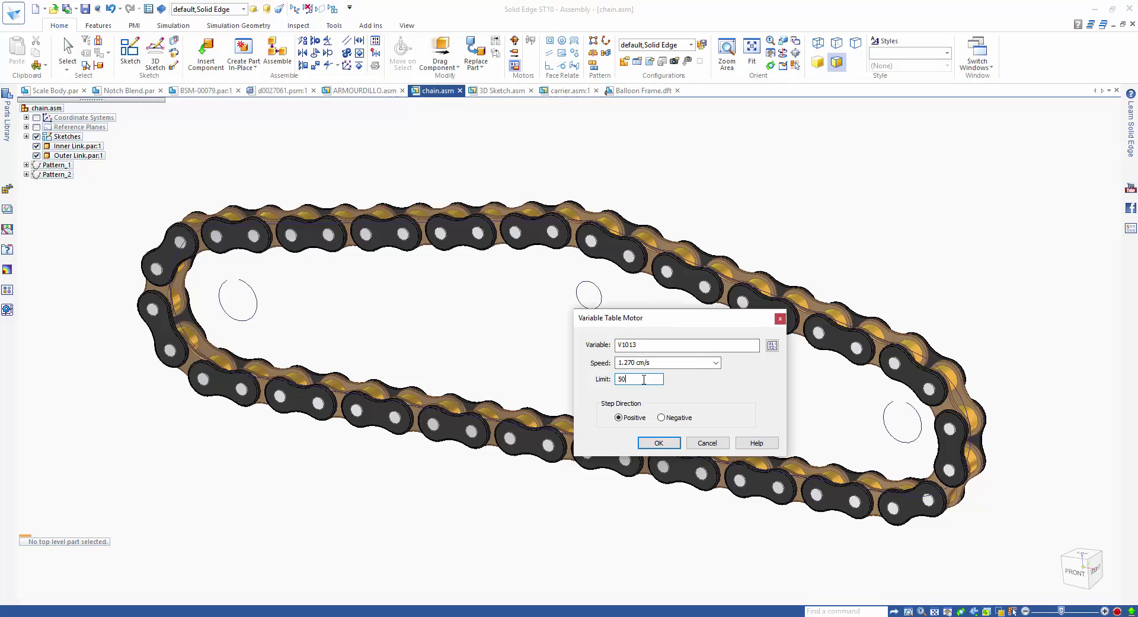
key("Return")
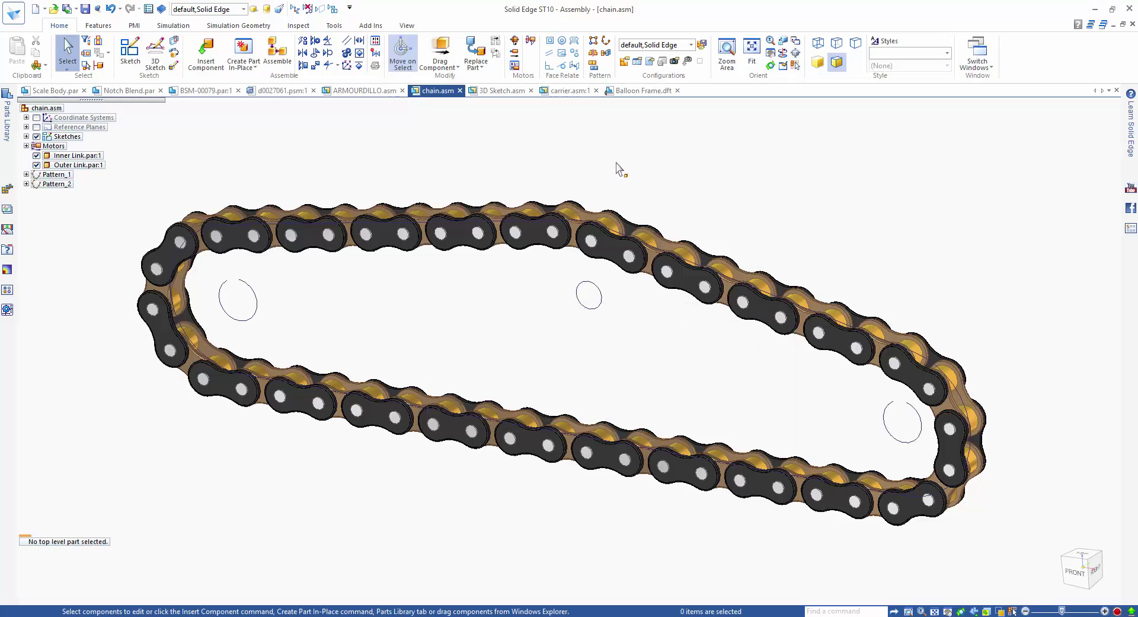
Step: Add a second variable table motor driven by variable V2492 and enter its limit
left_click(514, 66)
left_click(772, 345)
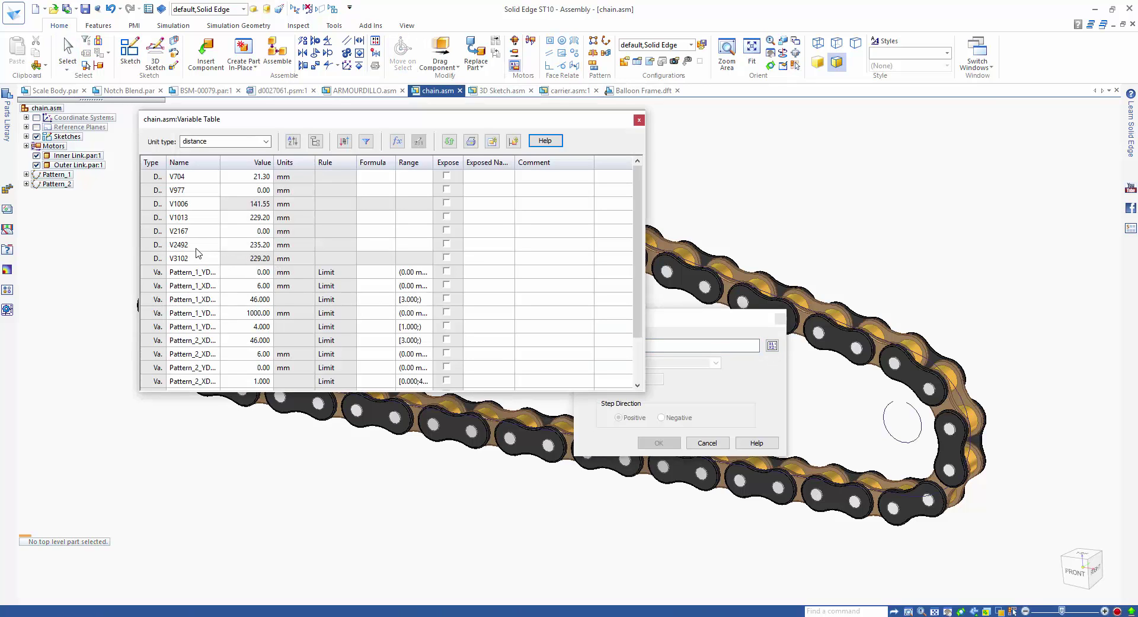
left_click(186, 245)
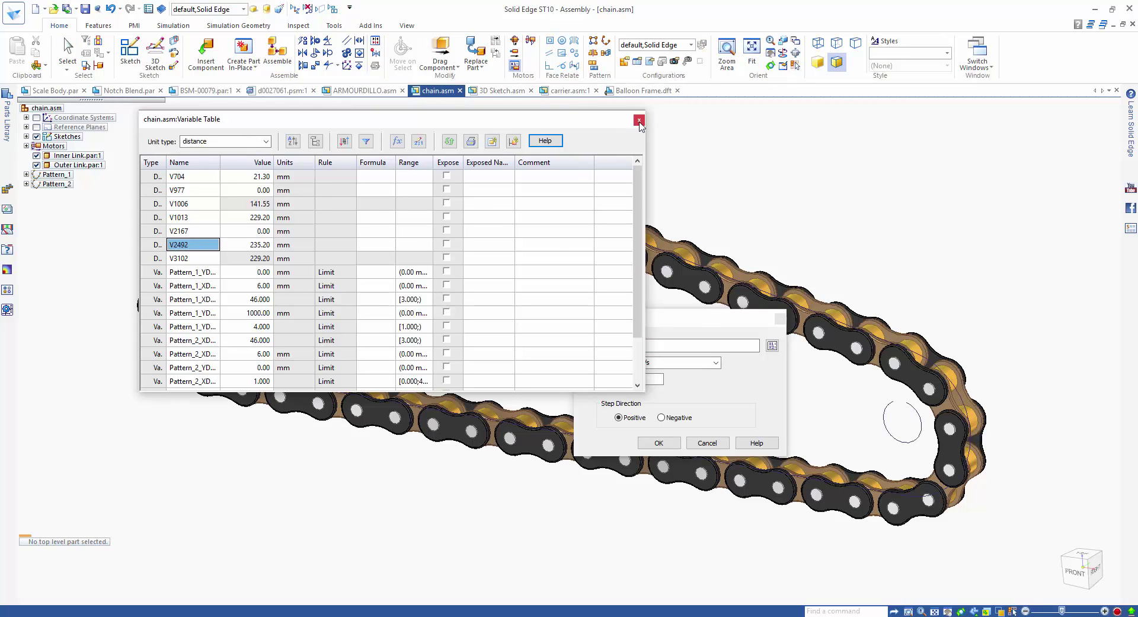
left_click(639, 121)
left_click(616, 380)
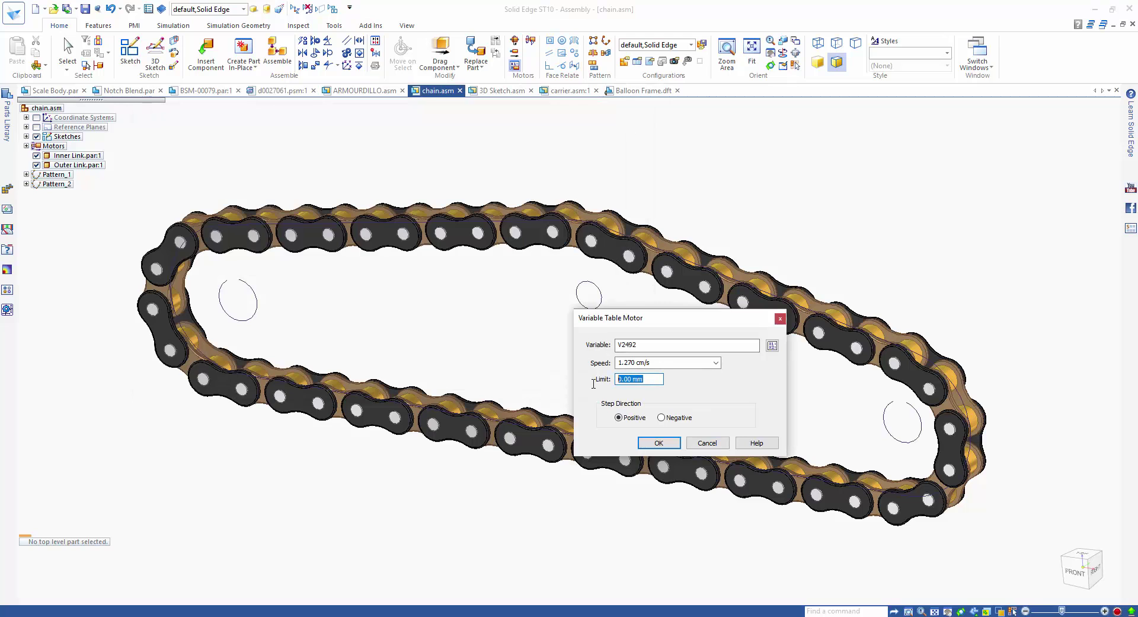
key("Return")
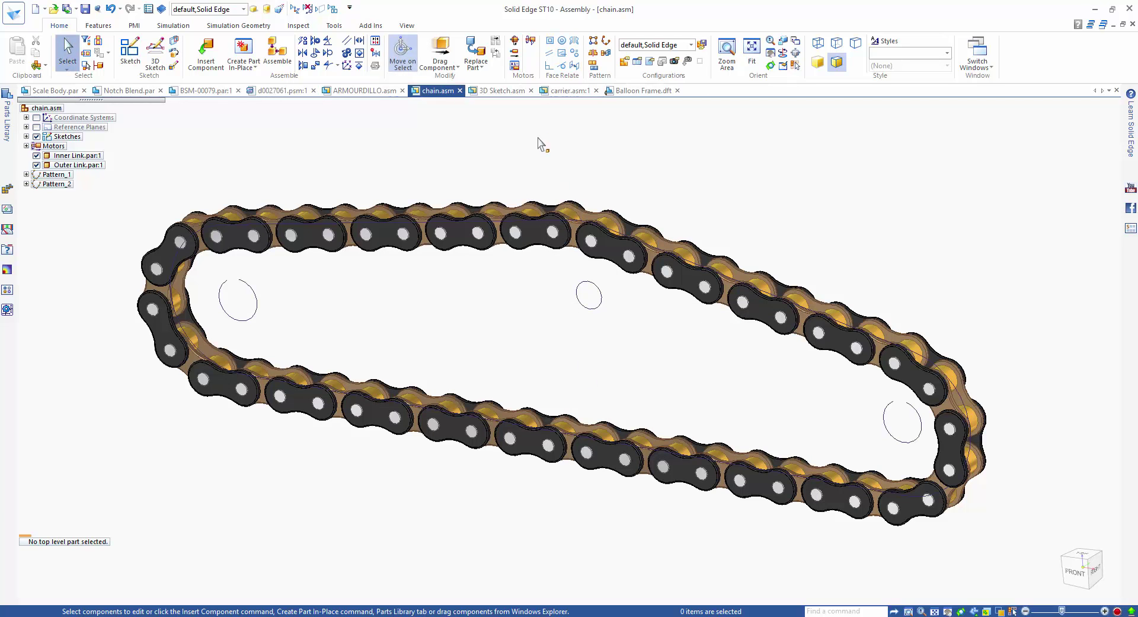
Step: Play the chain's motor simulation with both variable table motors and no analysis, stop it, and close the animation
left_click(531, 41)
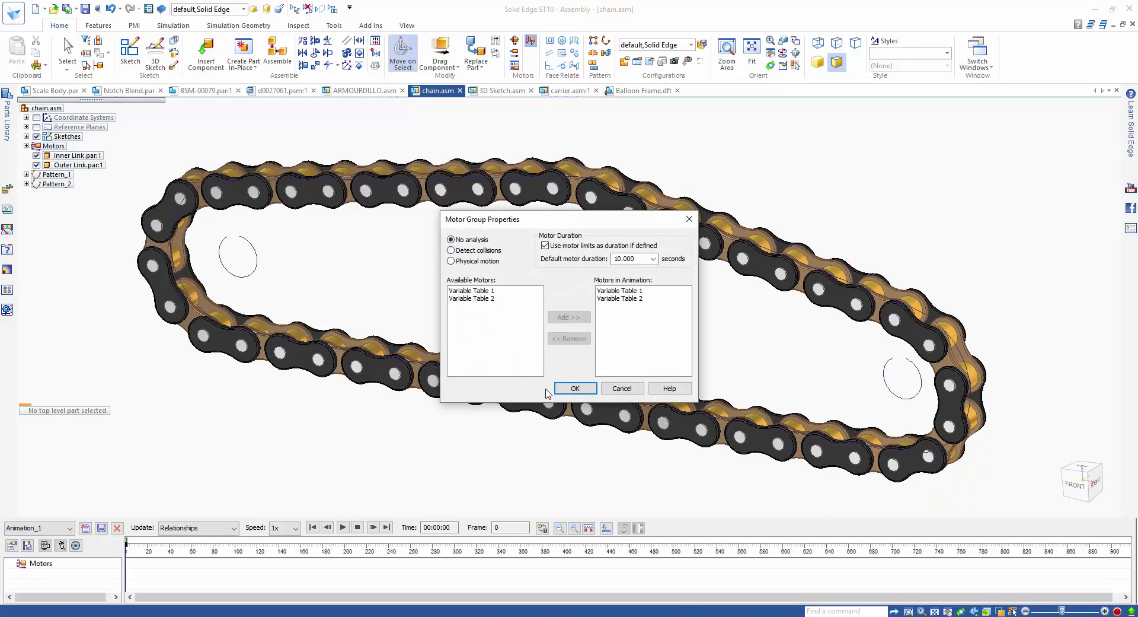
key("Return")
left_click(343, 527)
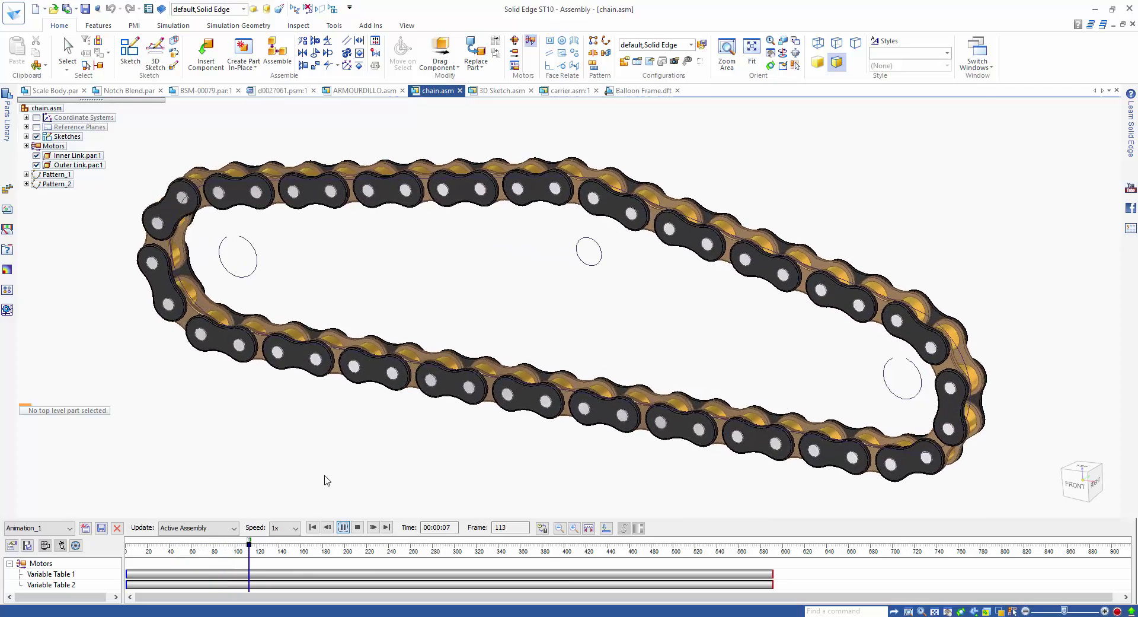
left_click(357, 527)
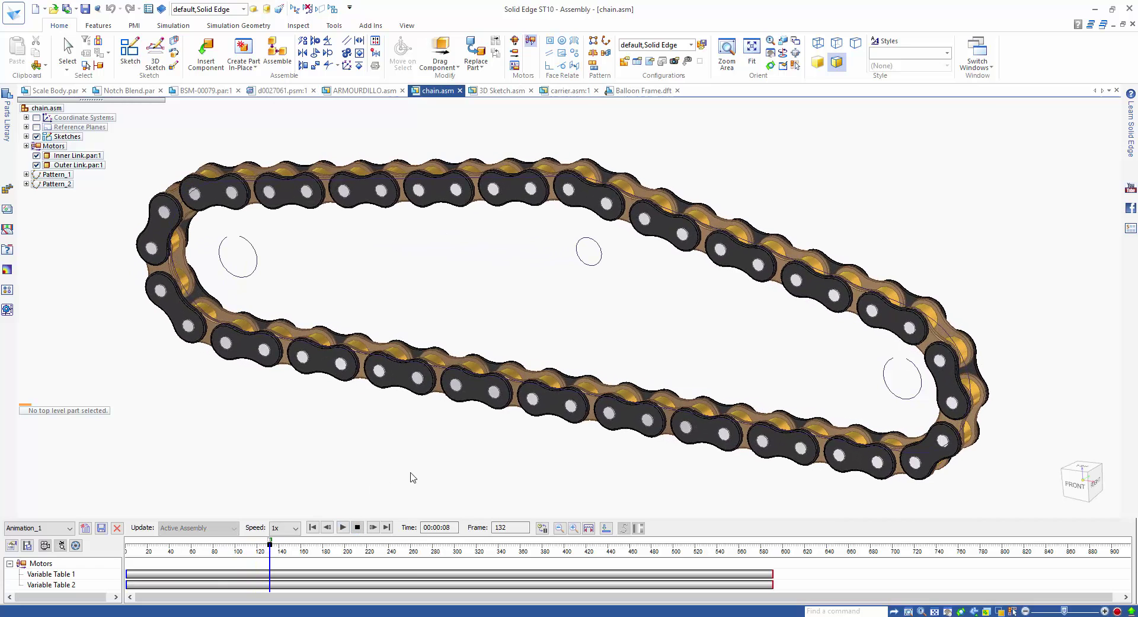
left_click(117, 527)
left_click(666, 339)
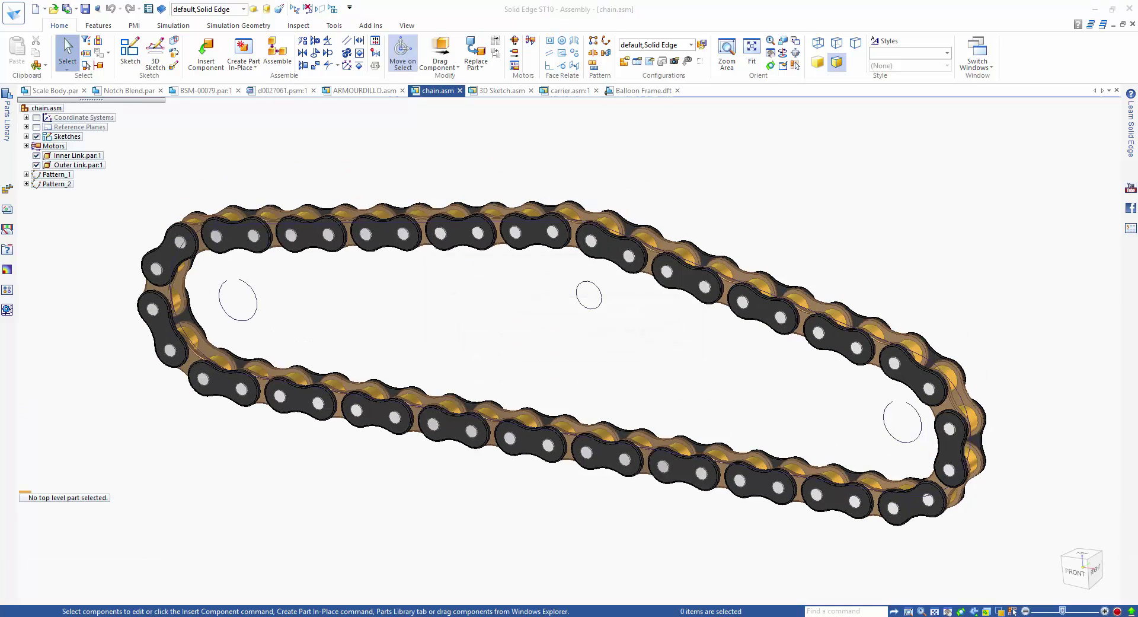
Step: Switch to 3D Sketch.asm and start a new 3D sketch in the assembly
left_click(502, 90)
scroll(906, 173, "up", 5)
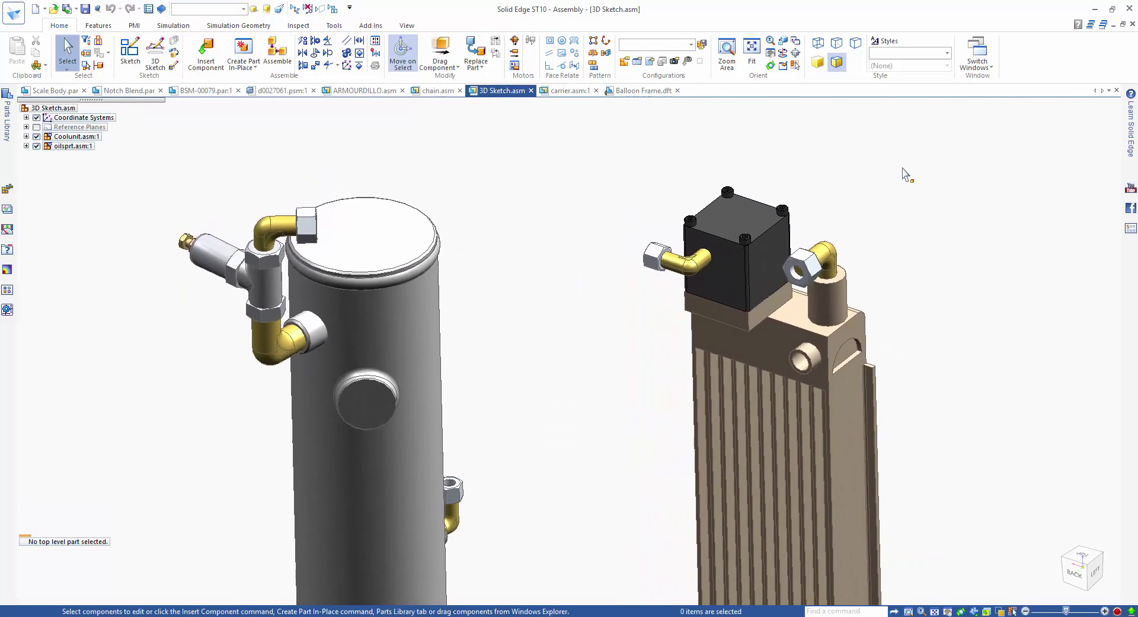
scroll(907, 174, "up", 5)
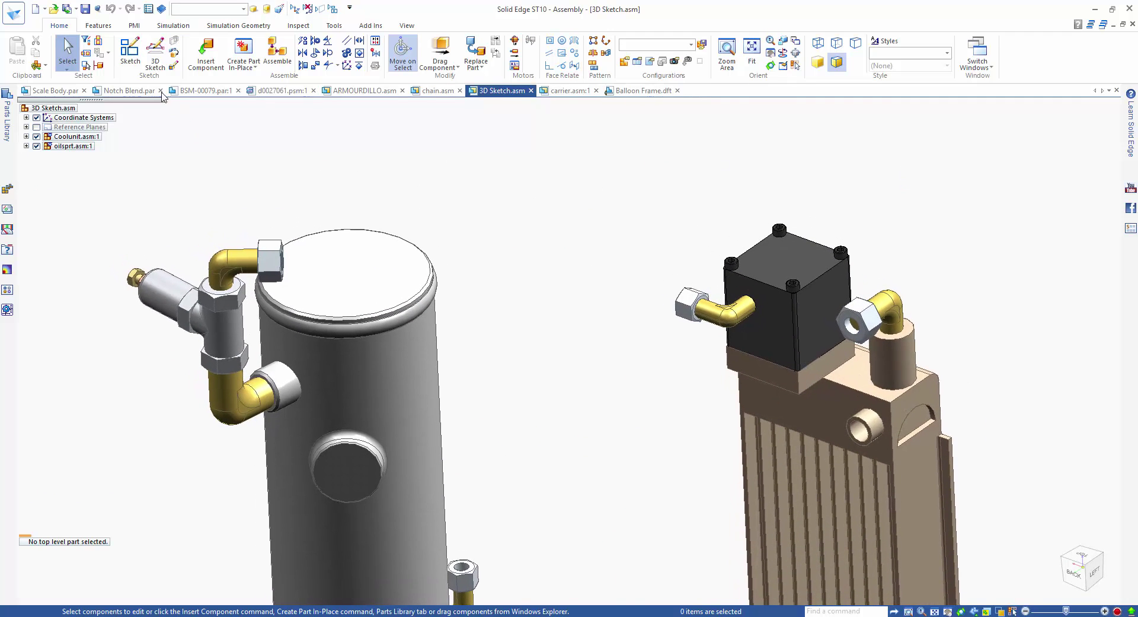
left_click(154, 64)
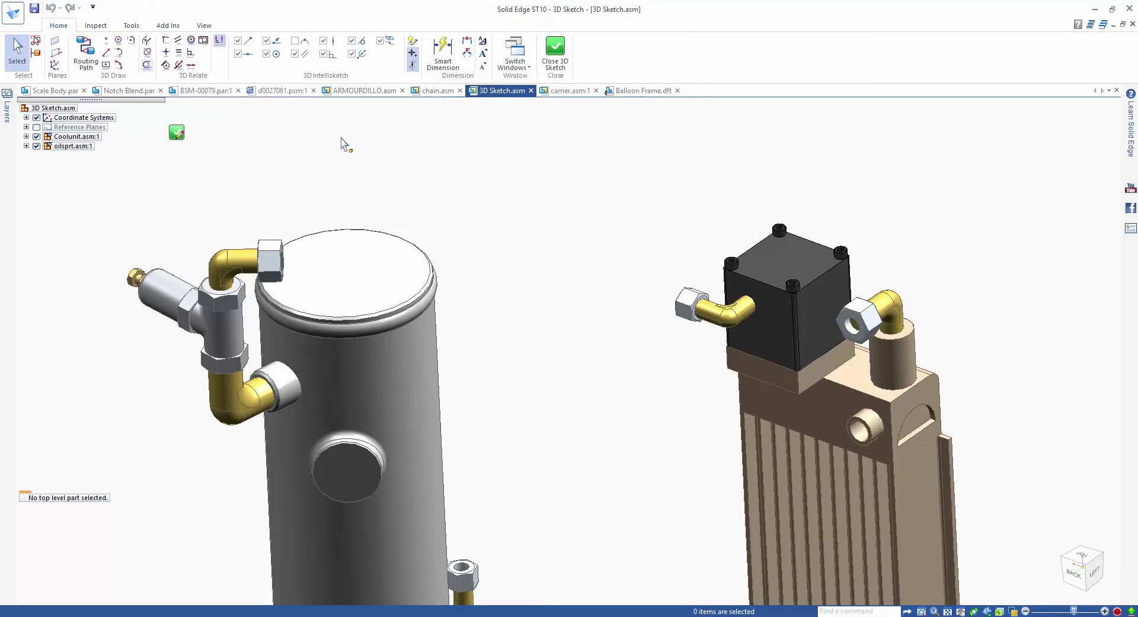
Step: Create an automatic routing path from the tank's upper elbow fitting to the cooler's fitting beside the black block
left_click(87, 58)
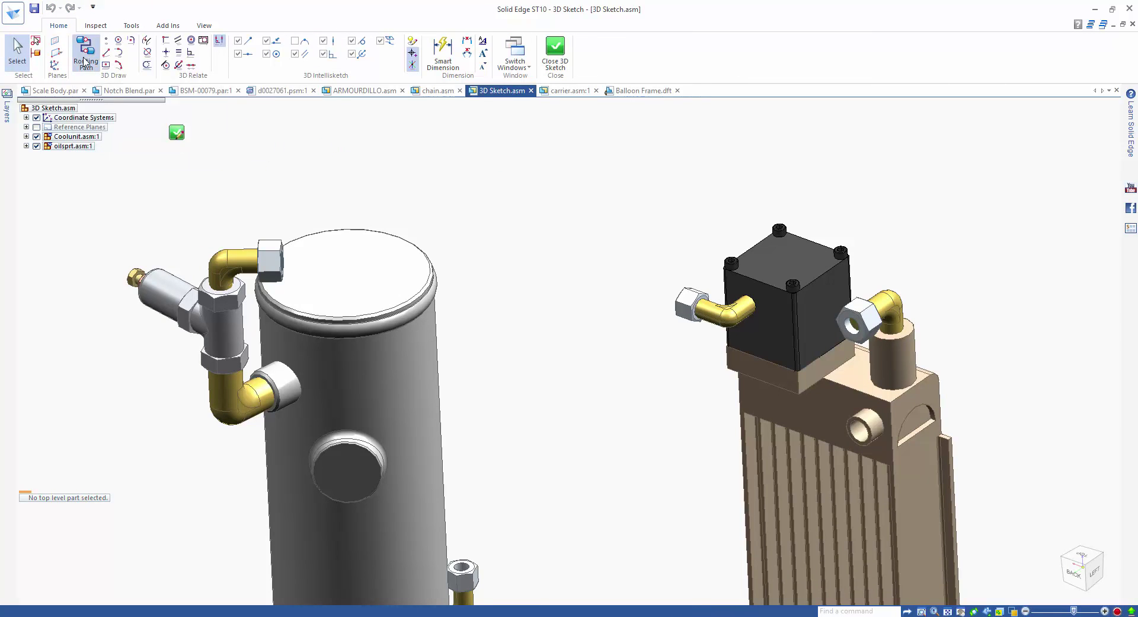
scroll(307, 133, "up", 5)
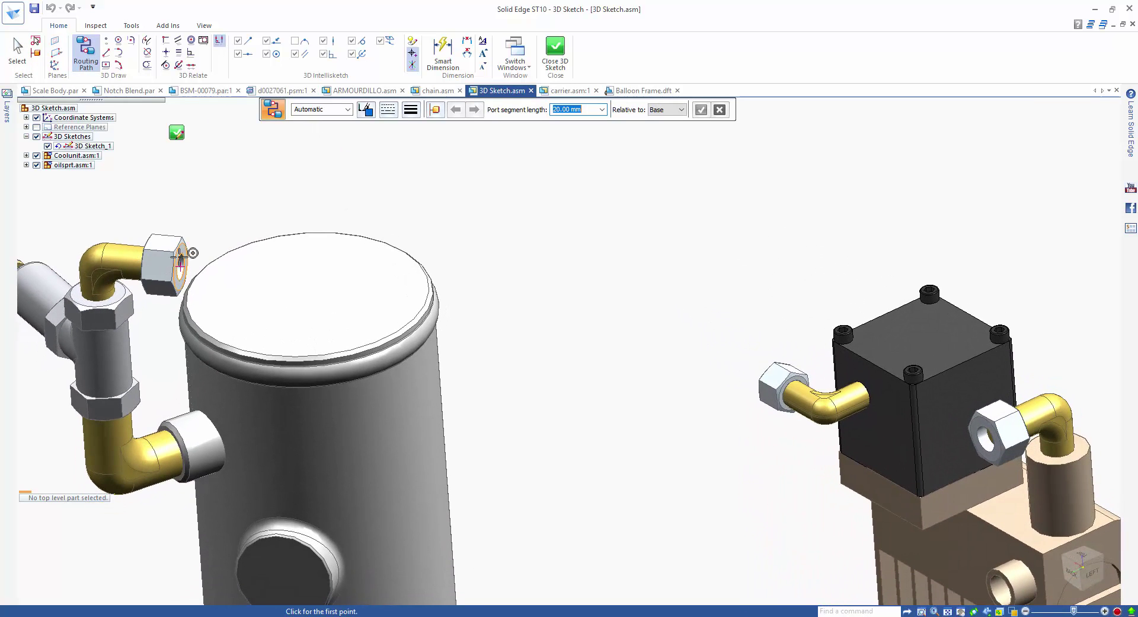
left_click(182, 255)
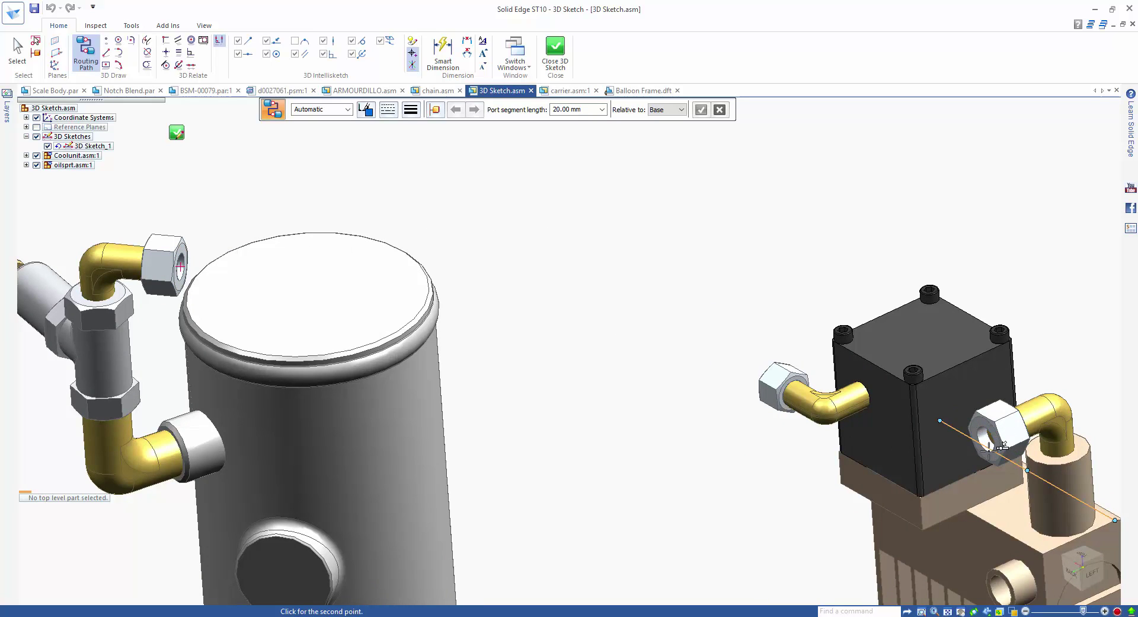
scroll(990, 452, "up", 5)
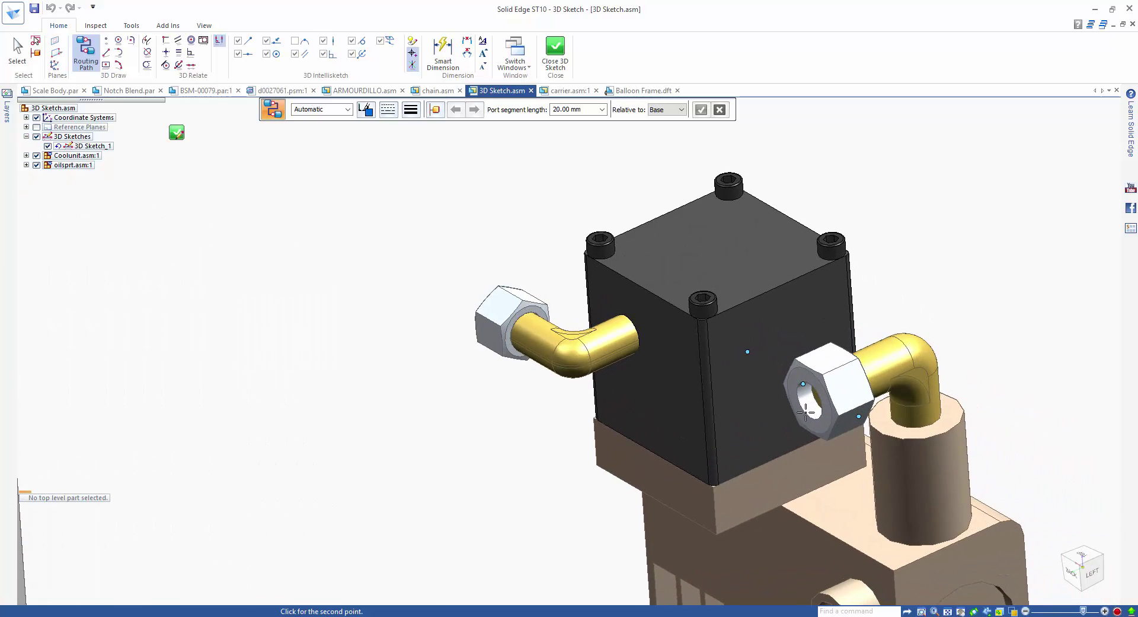
left_click(809, 413)
scroll(401, 330, "down", 5)
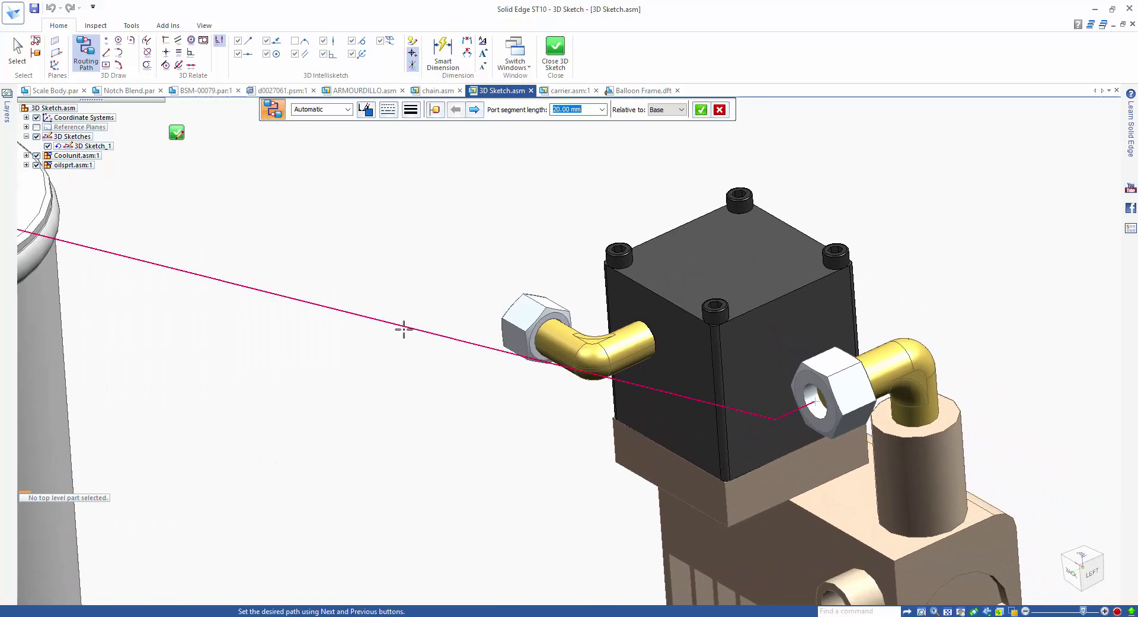
scroll(510, 244, "down", 1)
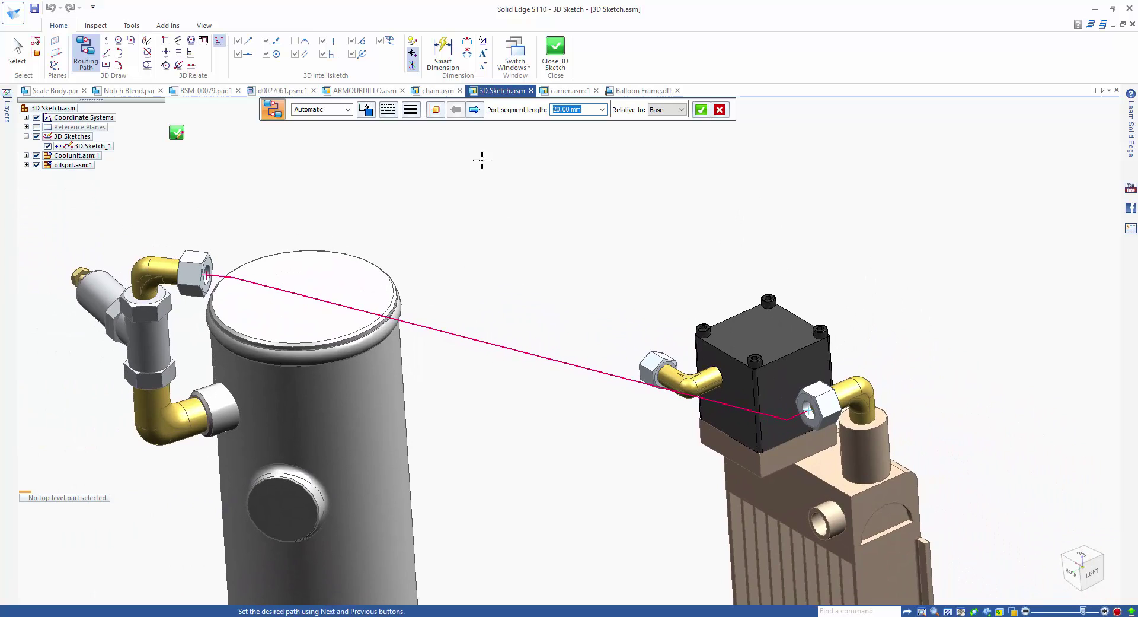
Step: Step through the alternative routing paths, return to the previous one, and review the line color, type and width options
left_click(475, 111)
left_click(475, 110)
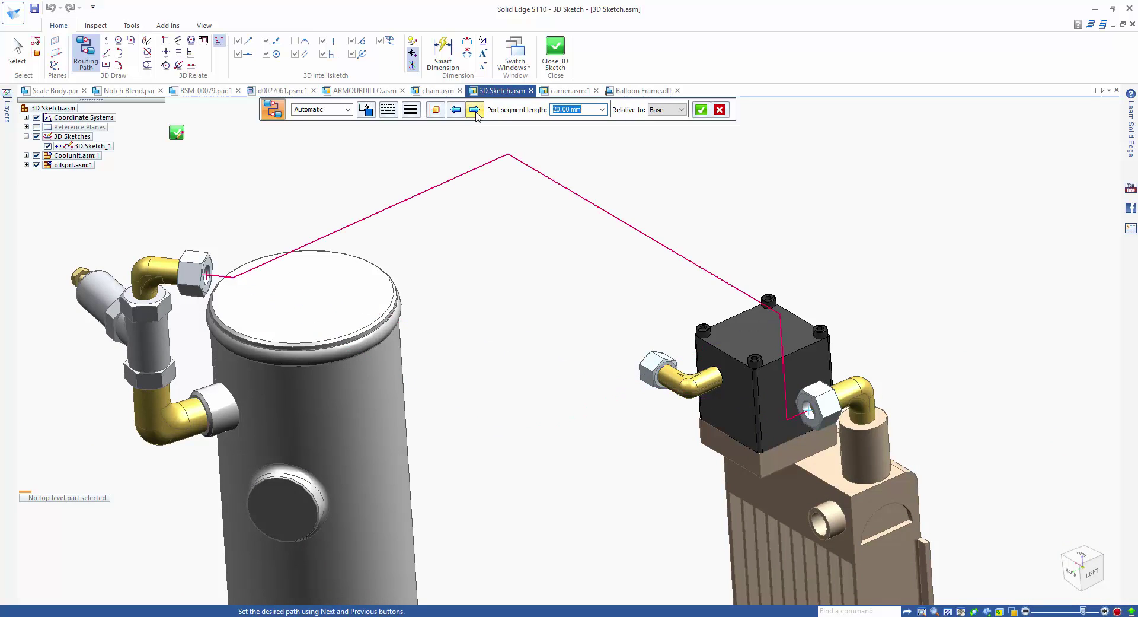
left_click(456, 110)
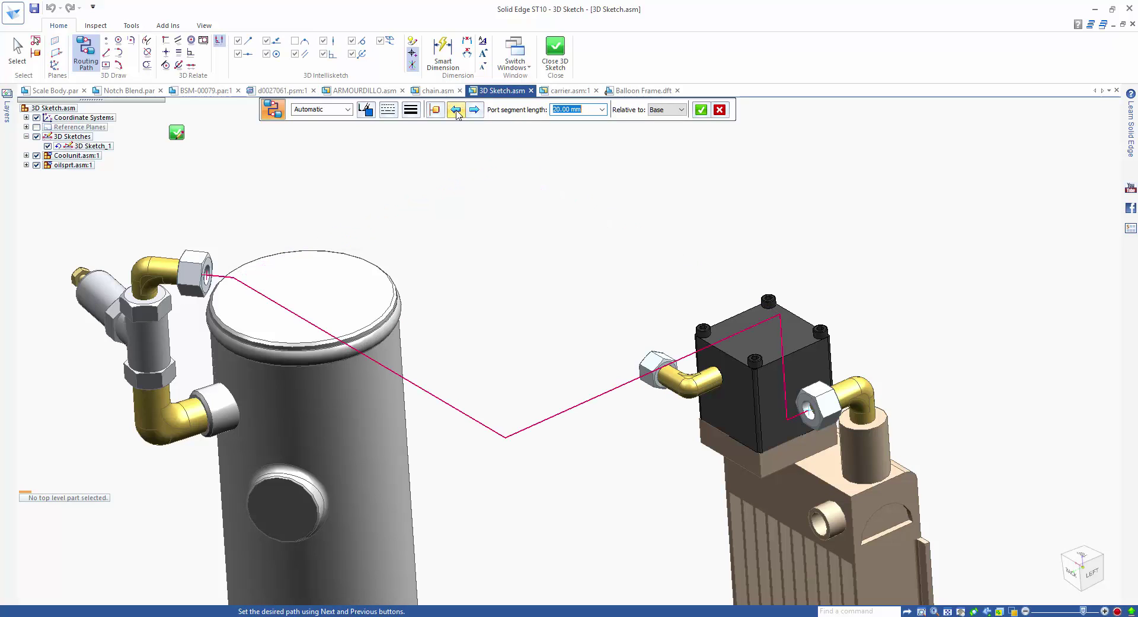
left_click(370, 113)
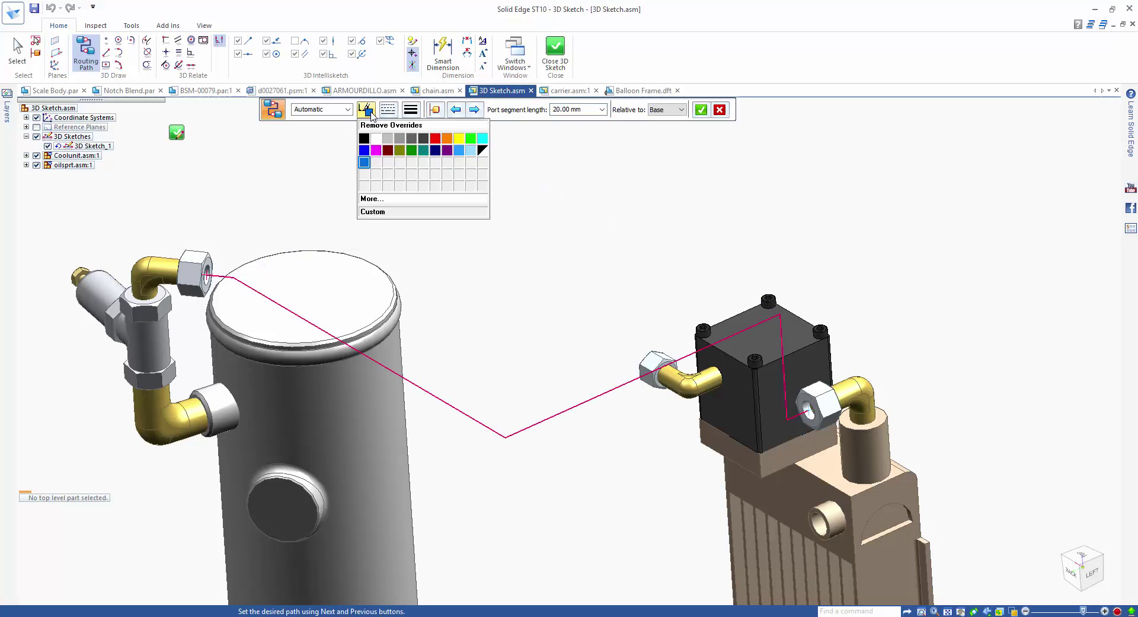
left_click(386, 112)
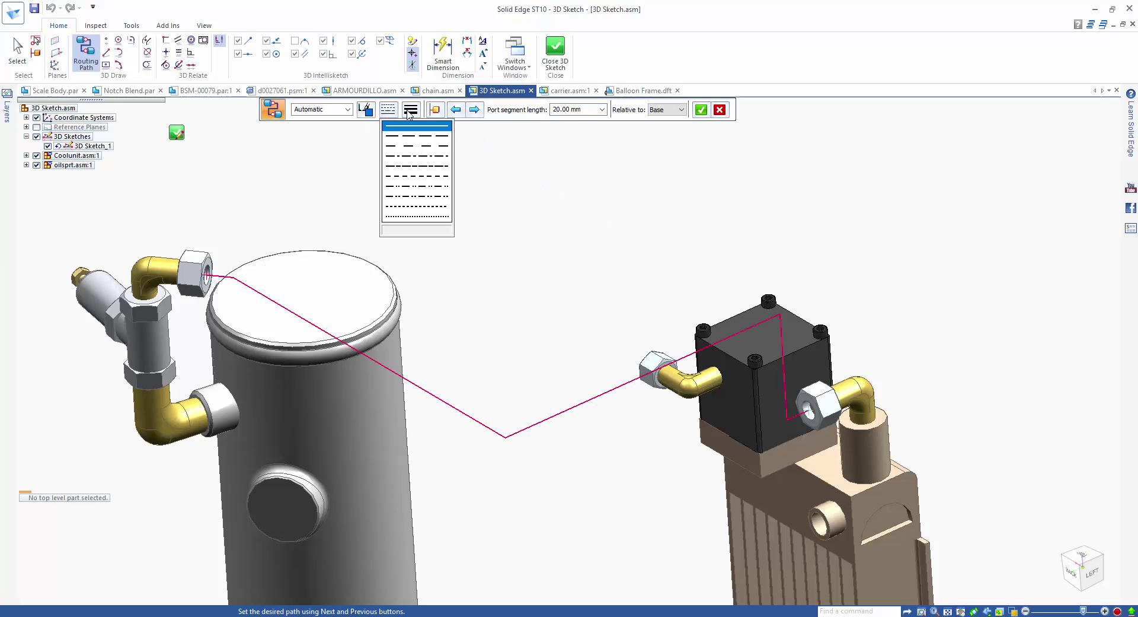
left_click(410, 110)
Step: Accept the chosen routing path, end the Routing Path command and close the 3D sketch
key("Return")
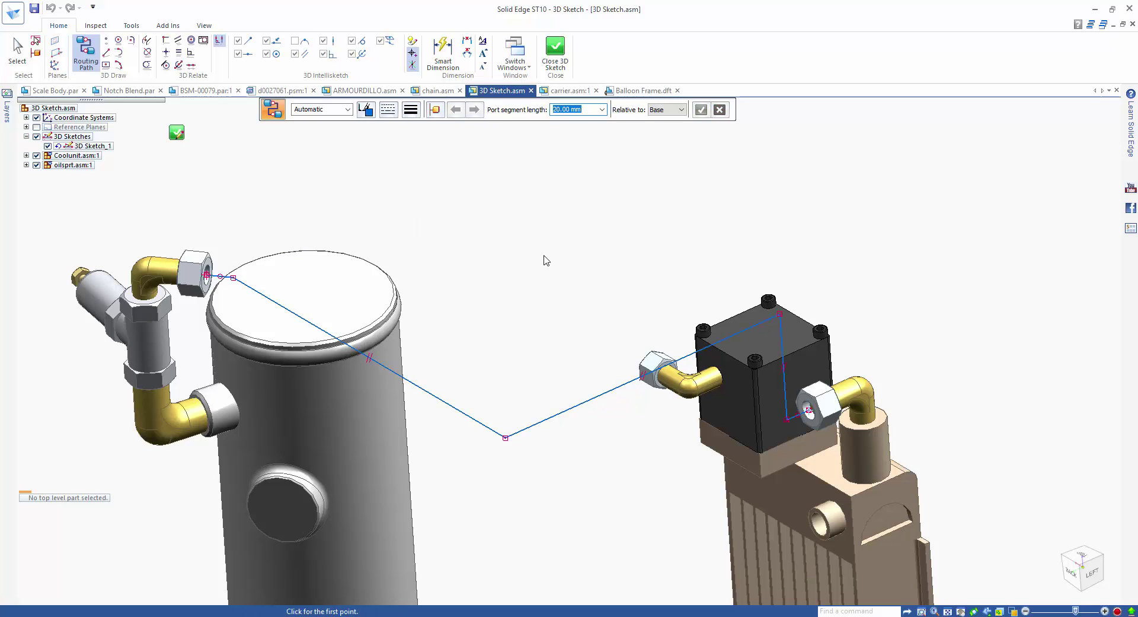
key("Escape")
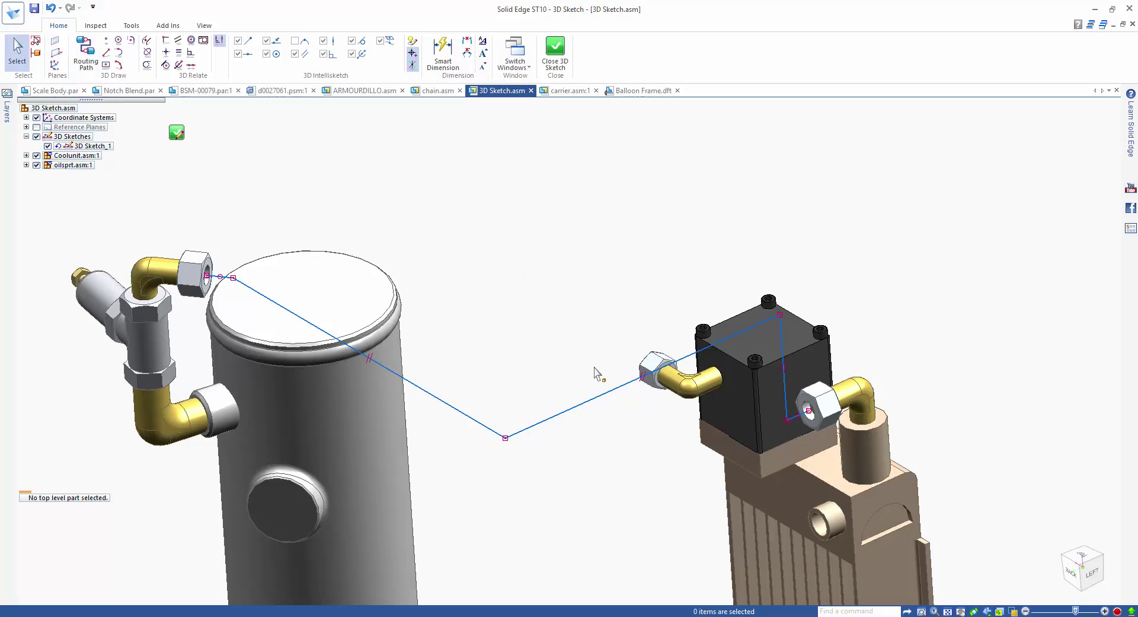
middle_click_drag(592, 373, 541, 323)
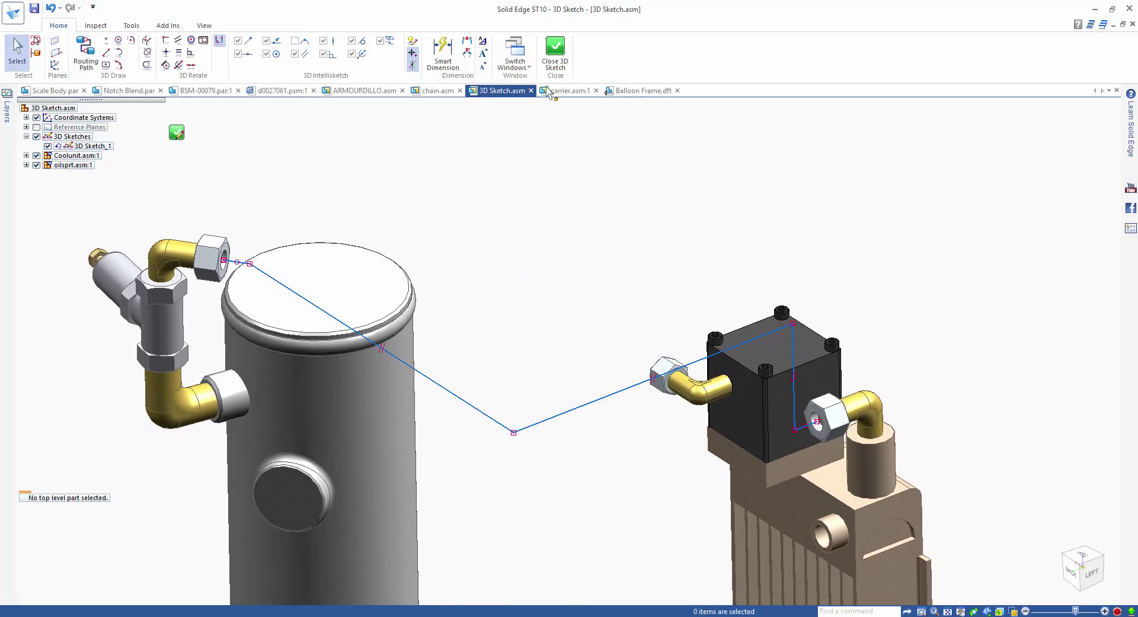
left_click(555, 52)
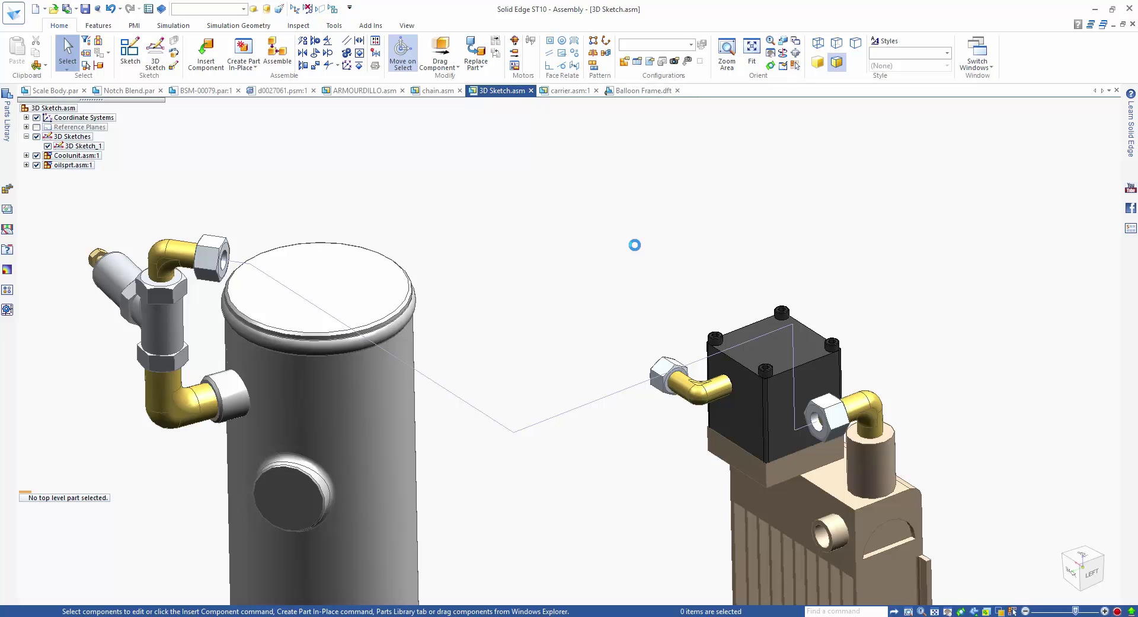
key("alt+Tab")
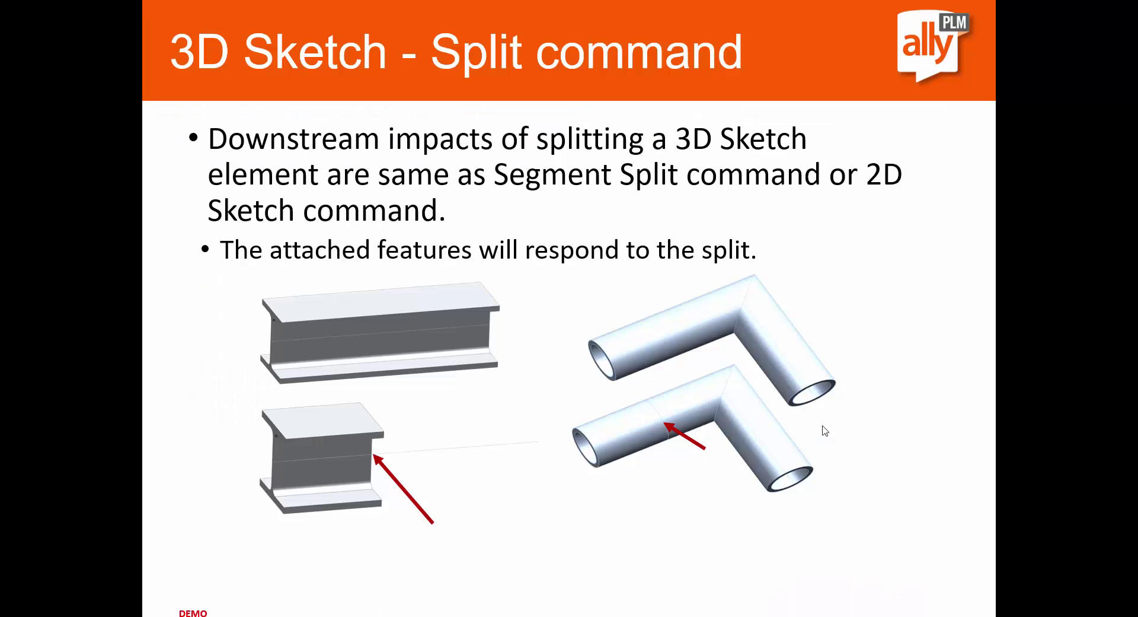
left_click(893, 430)
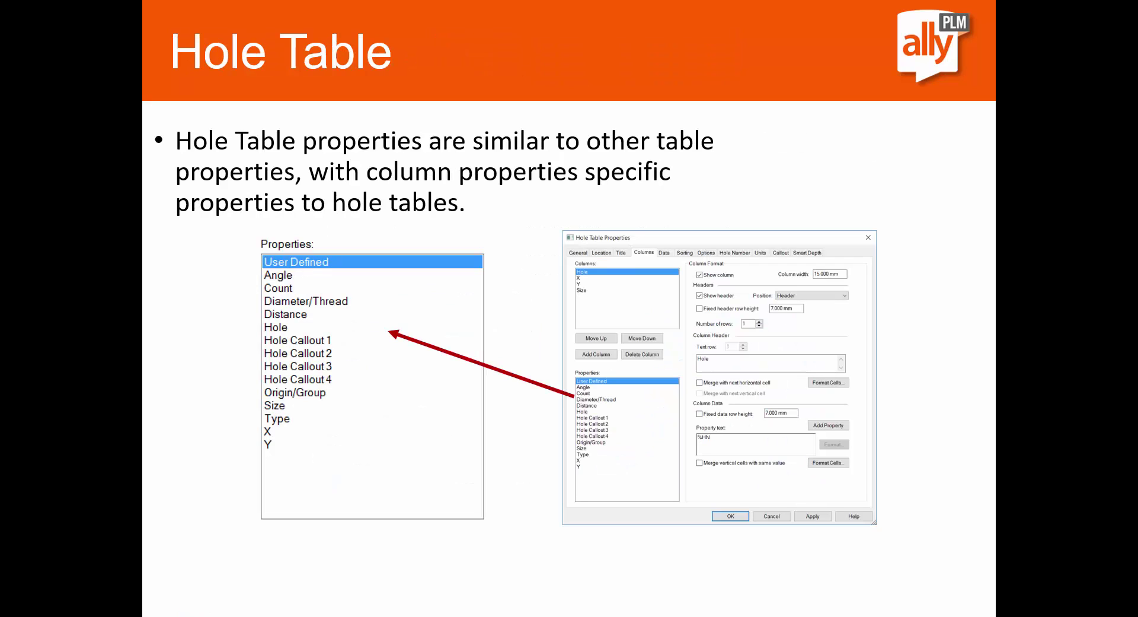
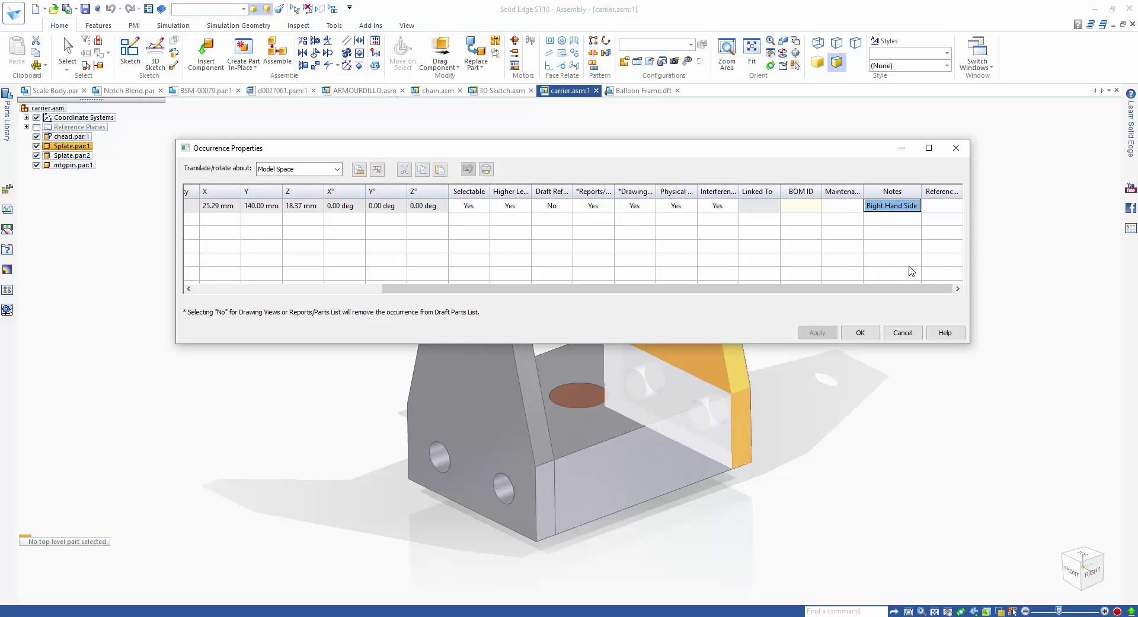
Step: Close the occurrence properties of the carrier's side plate without changes and start a PMI callout
left_click(902, 333)
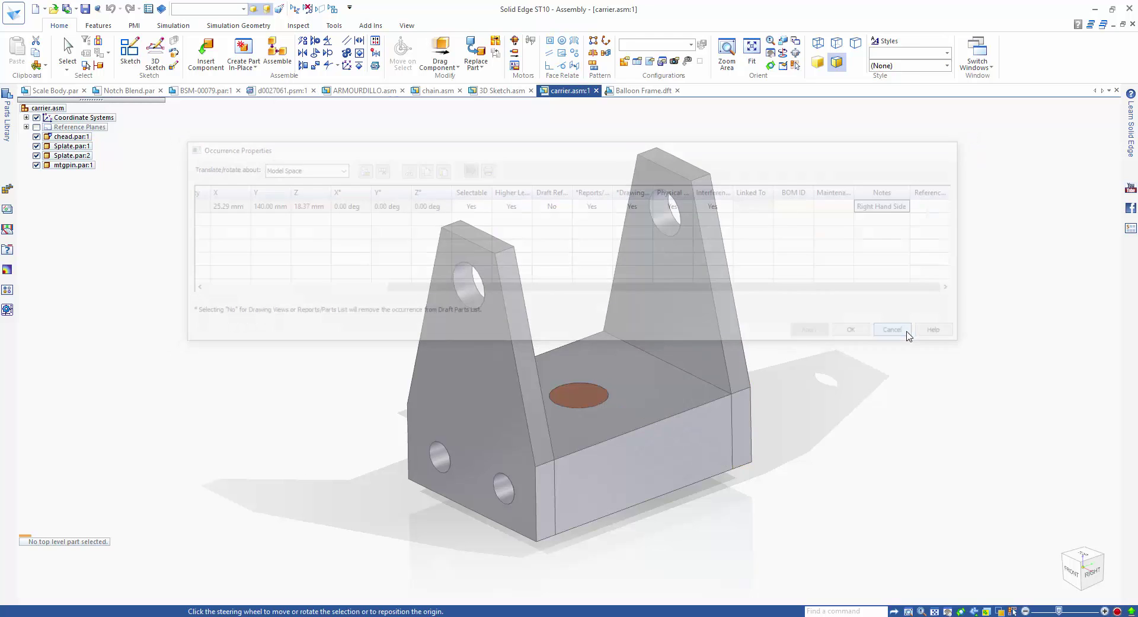
left_click(810, 263)
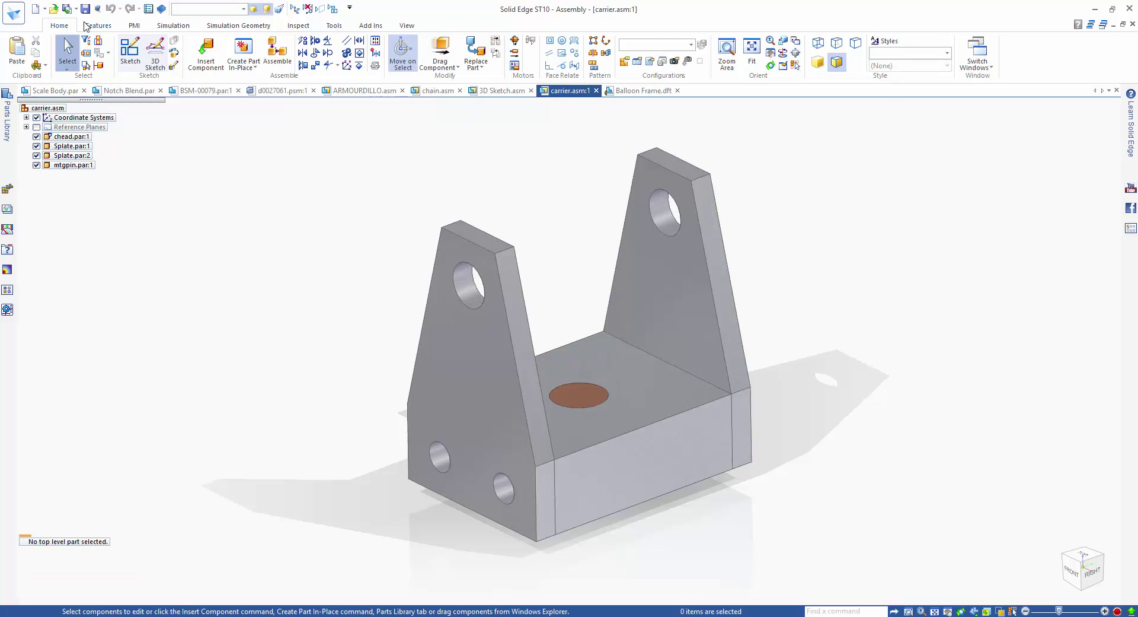
left_click(134, 25)
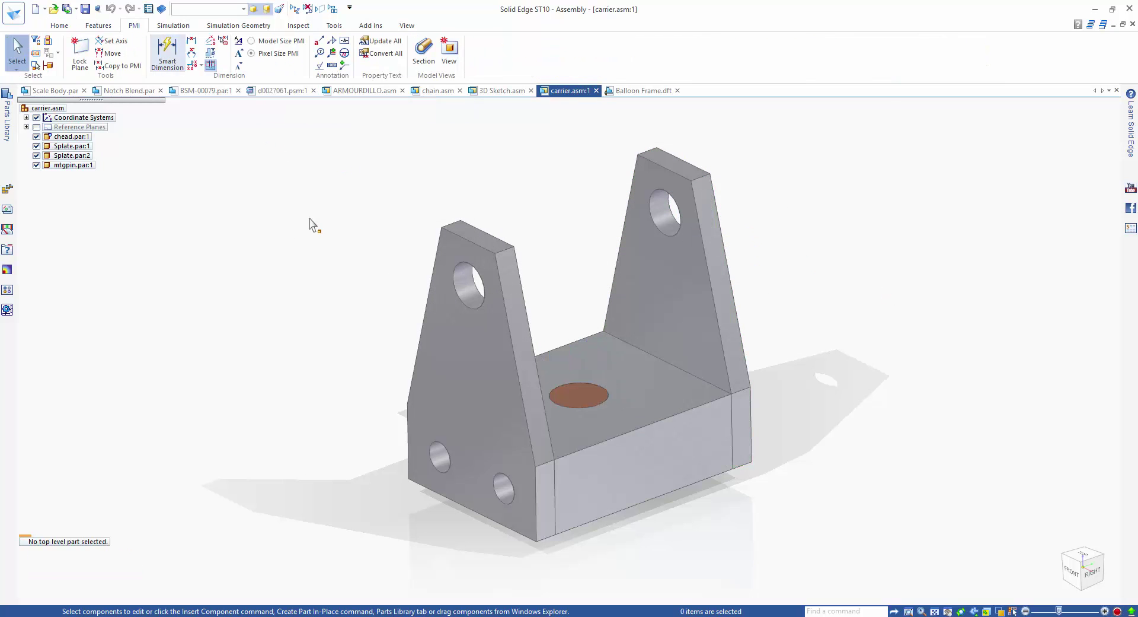
left_click(318, 40)
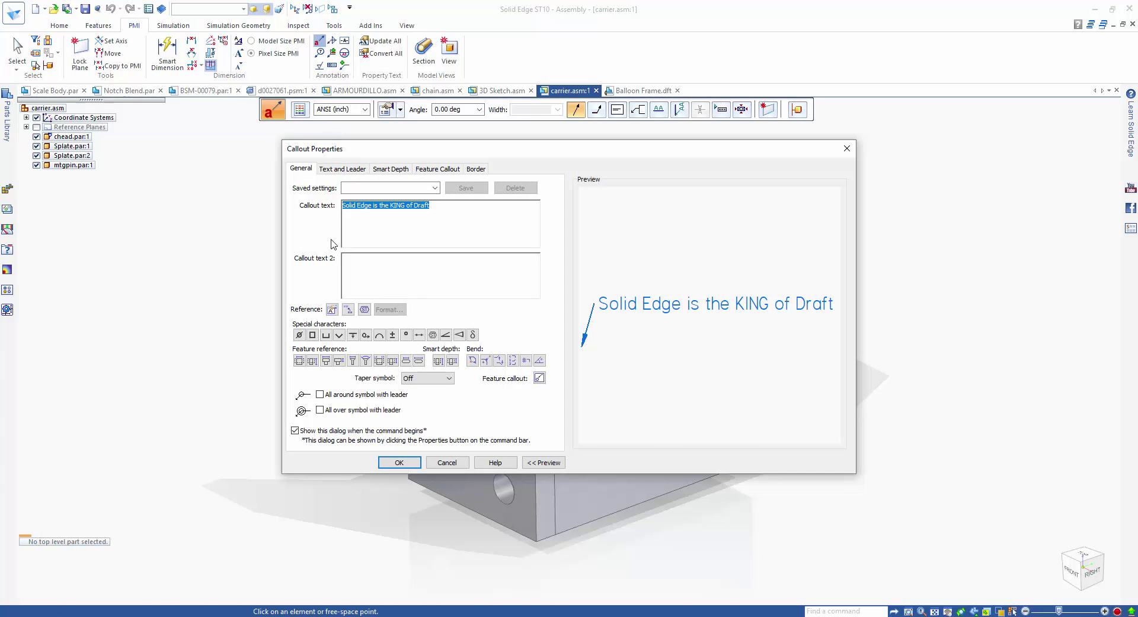
Step: Set the callout text to the Notes (Occurrence Property) reference from the graphic connection and accept the callout properties
left_click(332, 309)
left_click(629, 178)
left_click(625, 212)
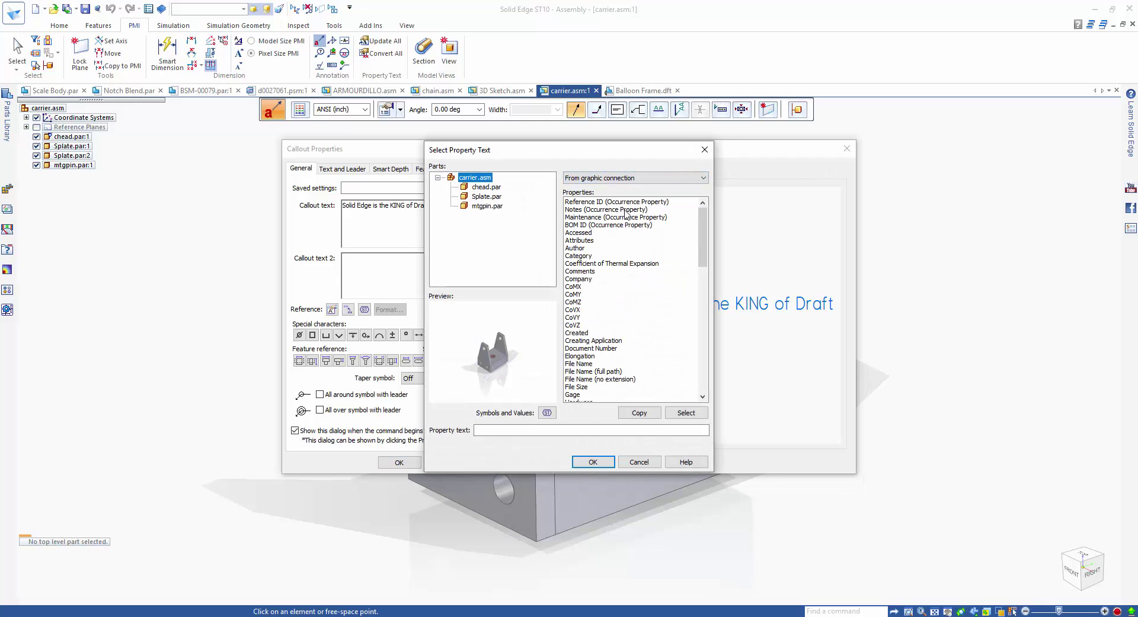
left_click(590, 210)
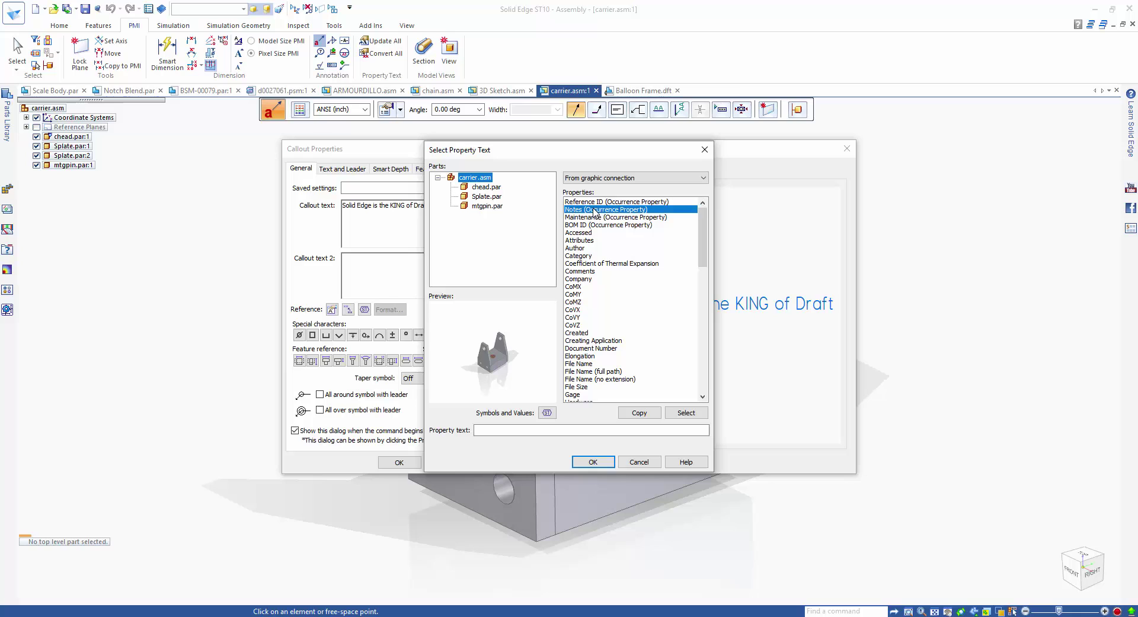
double_click(590, 210)
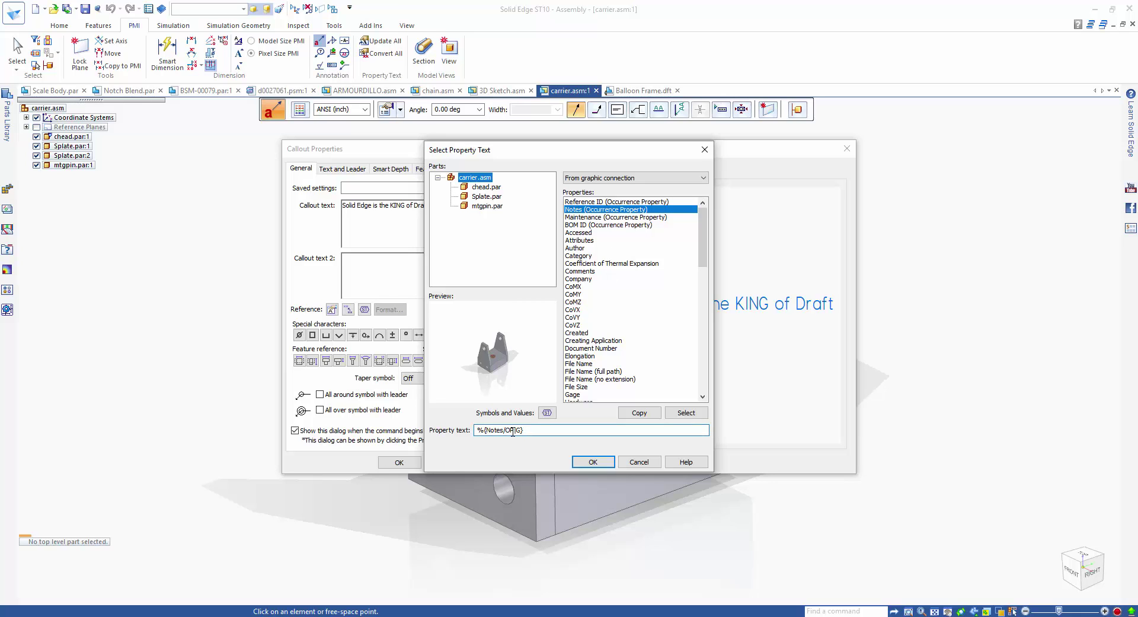
left_click_drag(514, 430, 507, 431)
left_click(580, 461)
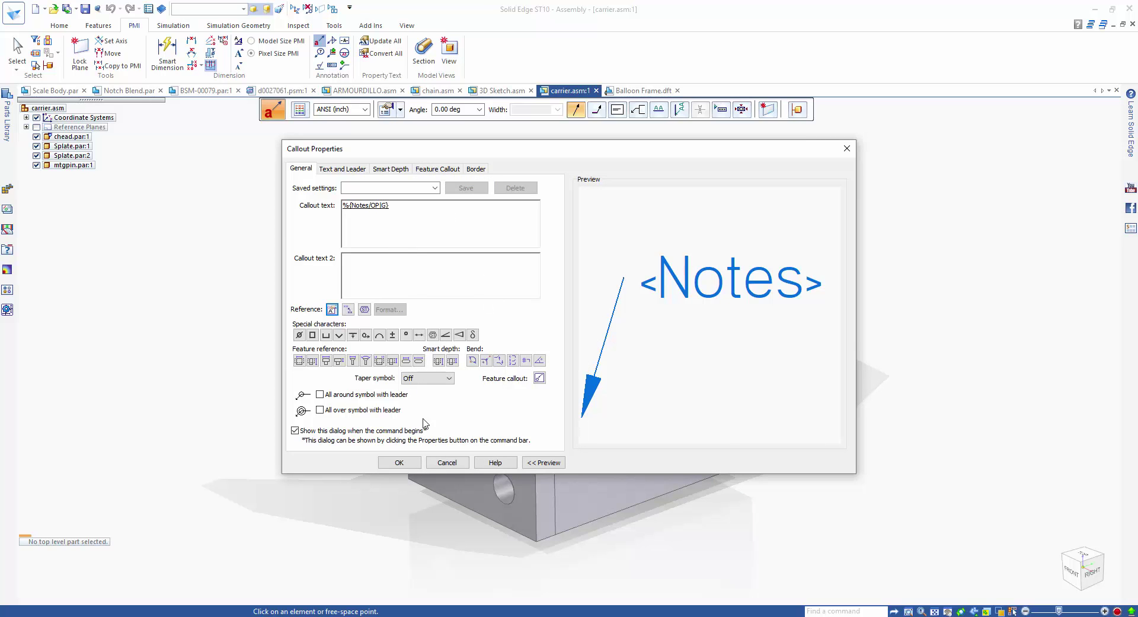
left_click(400, 463)
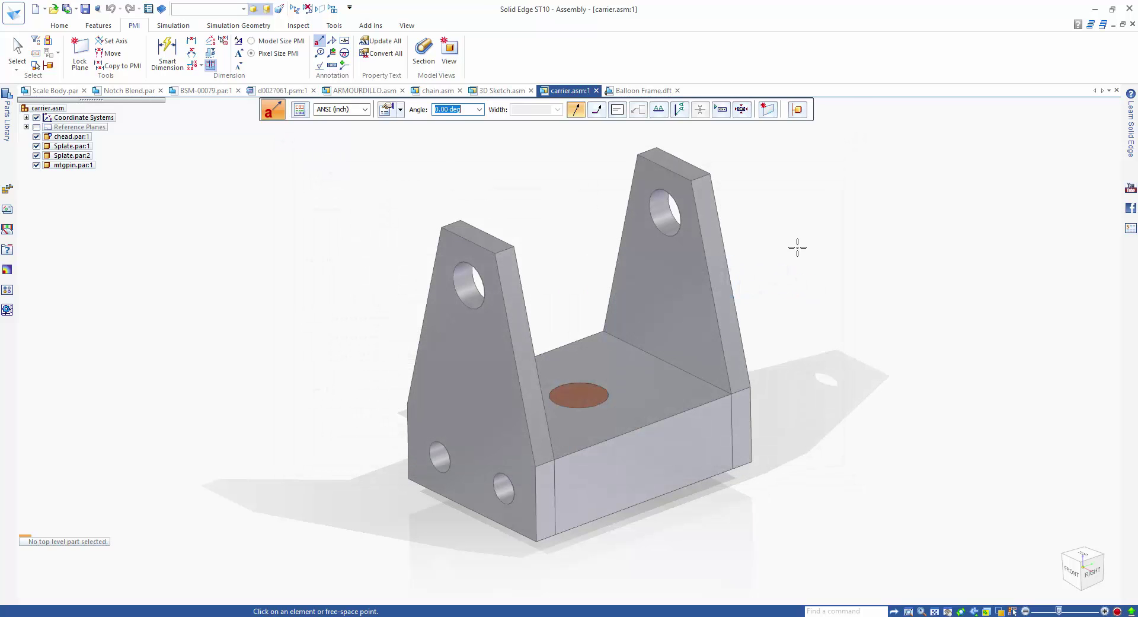
Step: Attach a Notes callout to the outer edge of each of the carrier's two upright side plates
left_click(719, 235)
left_click(771, 217)
left_click(429, 291)
left_click(375, 275)
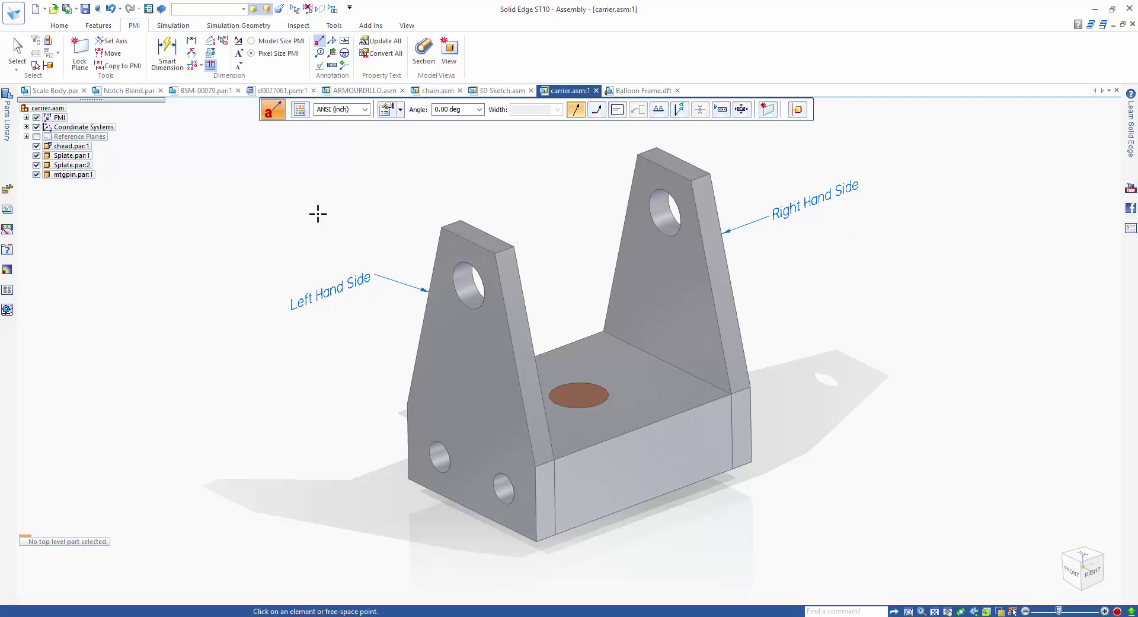
Step: Switch to the Balloon Frame draft and start a callout with the text "Solid Edge is the King of Draft"
left_click(628, 90)
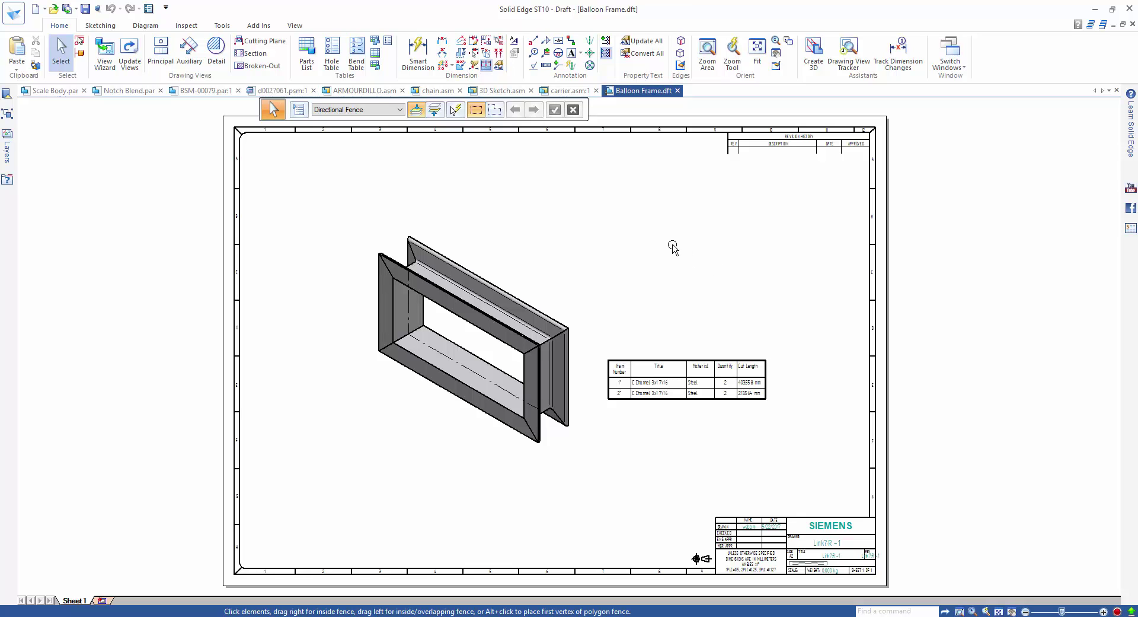
left_click(535, 43)
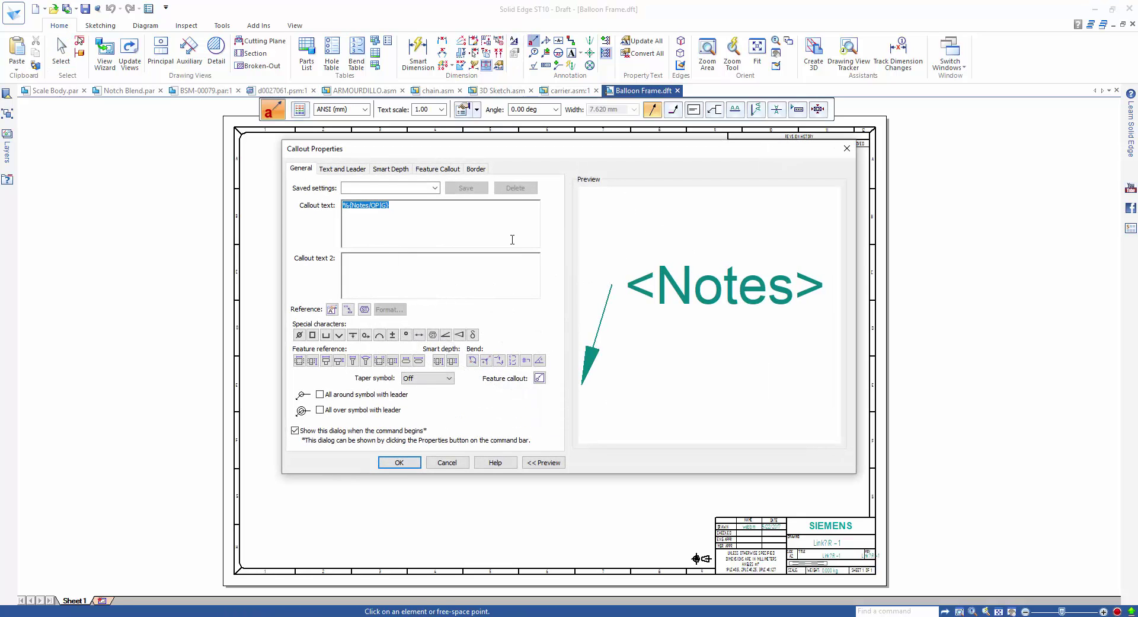
type("So")
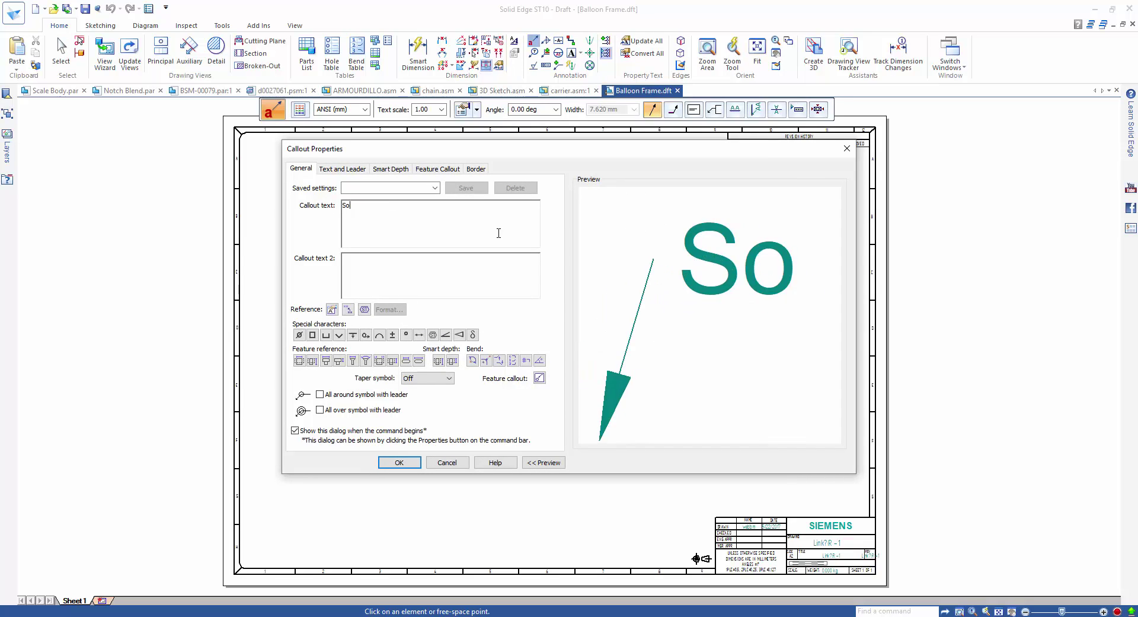
type("lid Edge is the King of Draft")
left_click(399, 462)
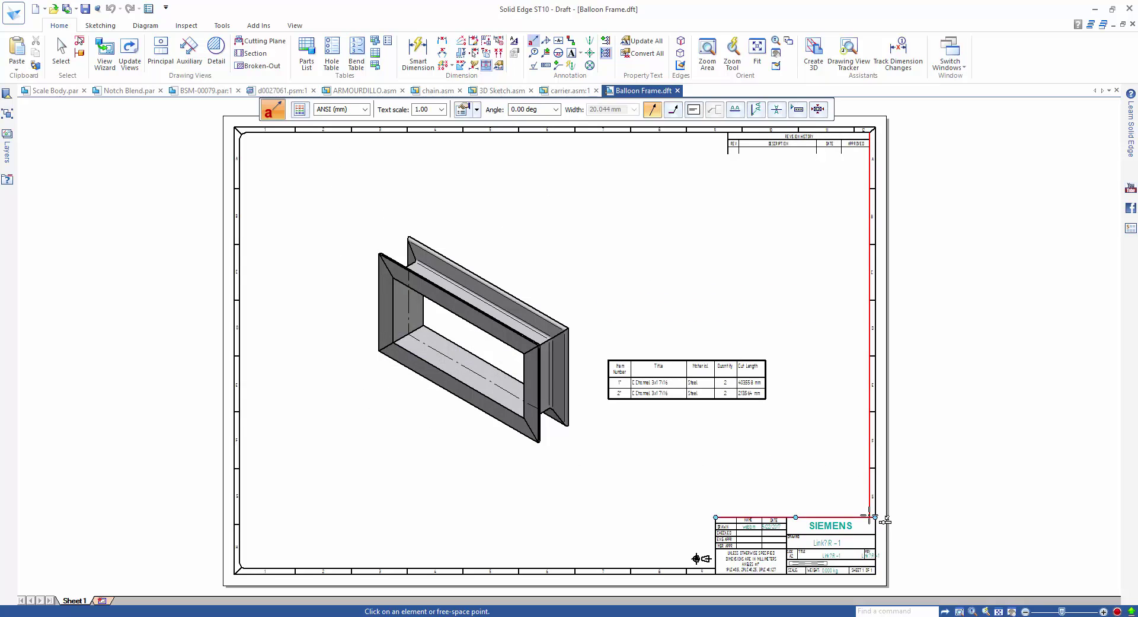
Step: Toggle the IntelliSketch locating of background sheet elements and end the unplaced callout
scroll(864, 514, "up", 3)
scroll(841, 505, "up", 2)
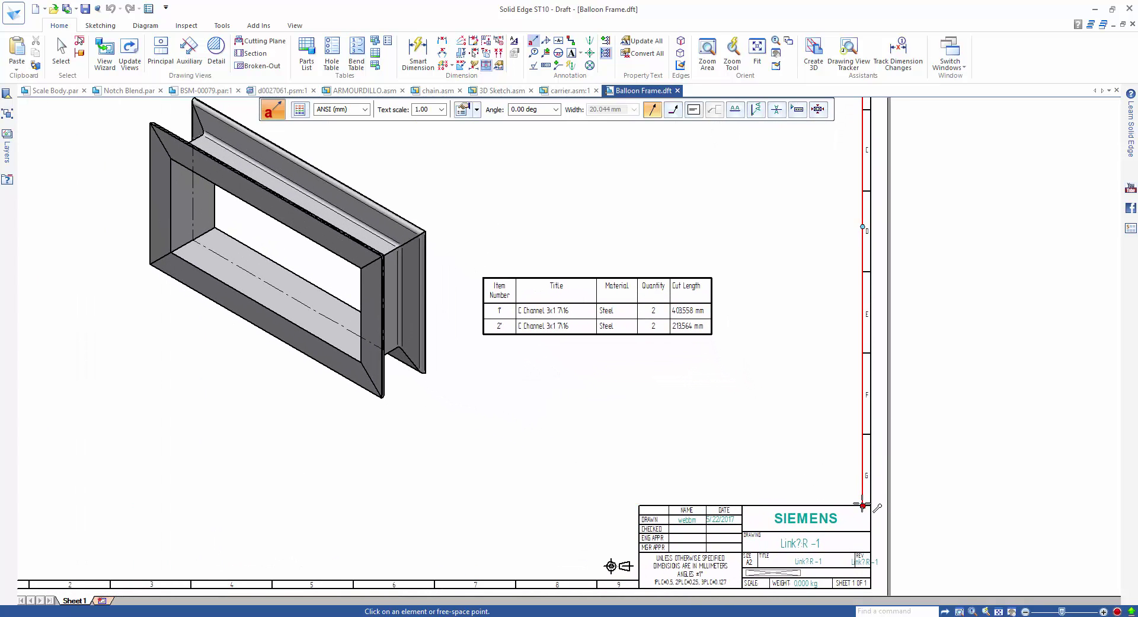
left_click(100, 26)
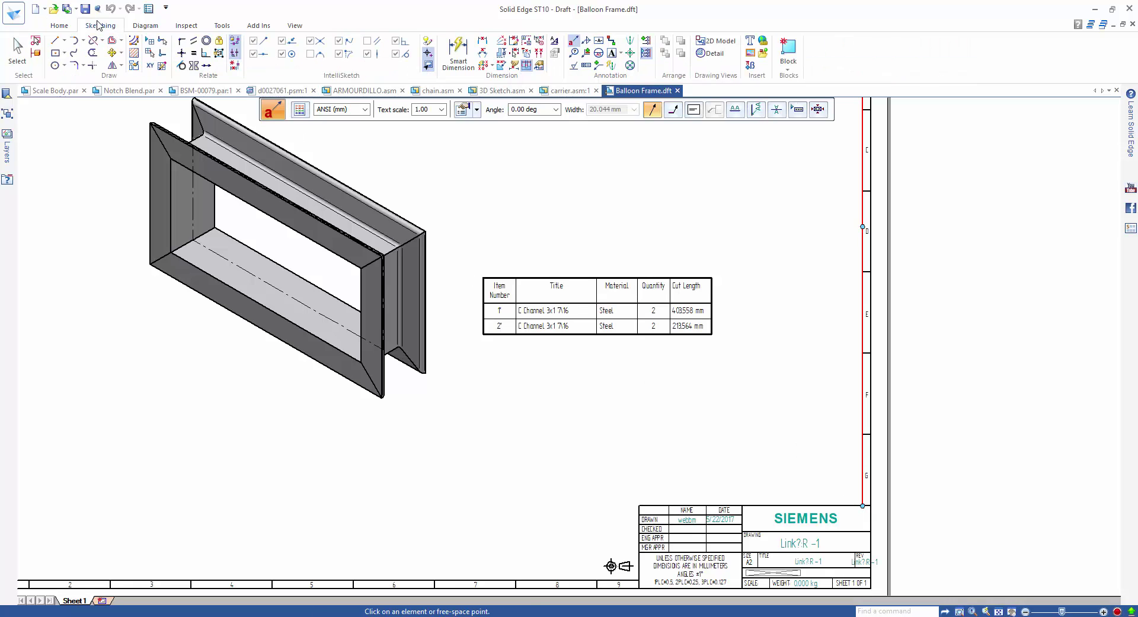
left_click(429, 68)
key("Escape")
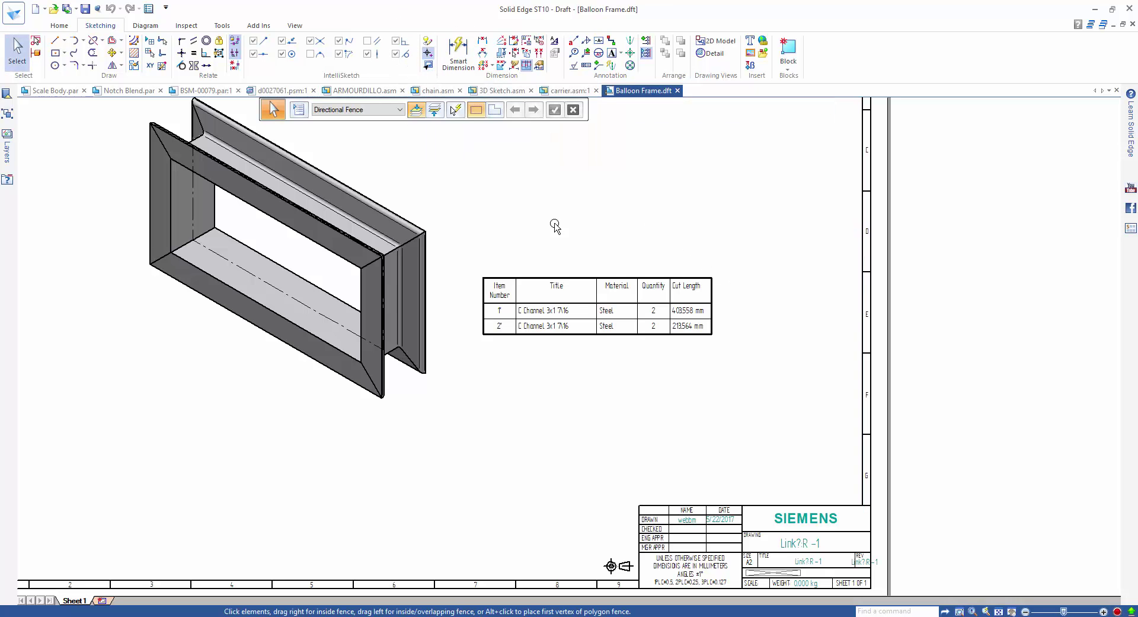
Step: Place the "Solid Edge is the King of Draft" callout in free space above the title block
left_click(573, 41)
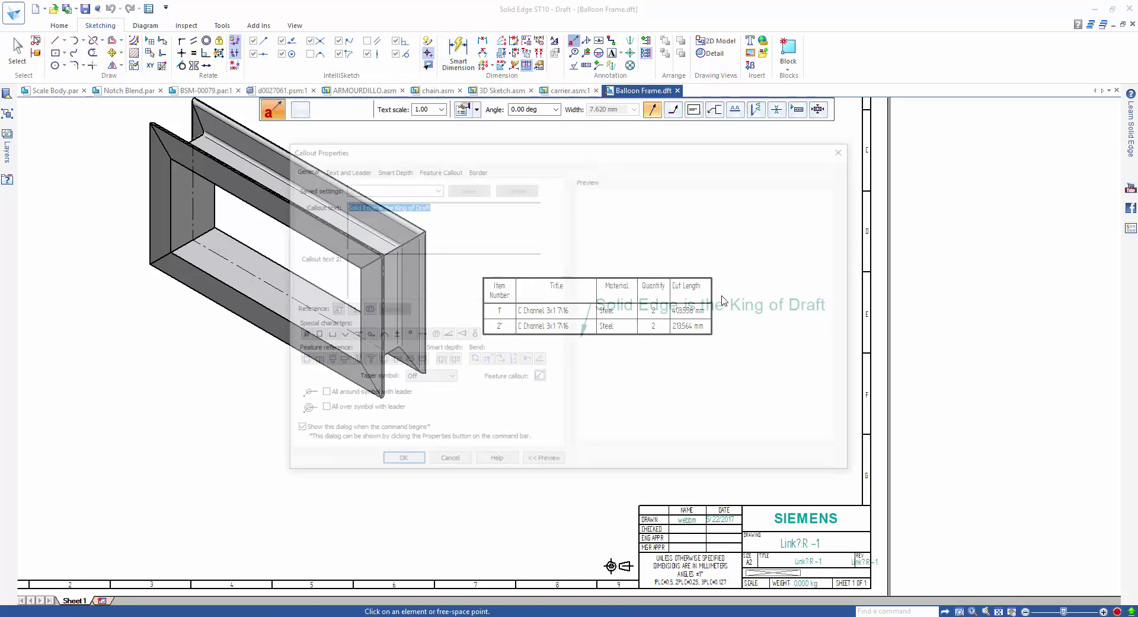
left_click(420, 462)
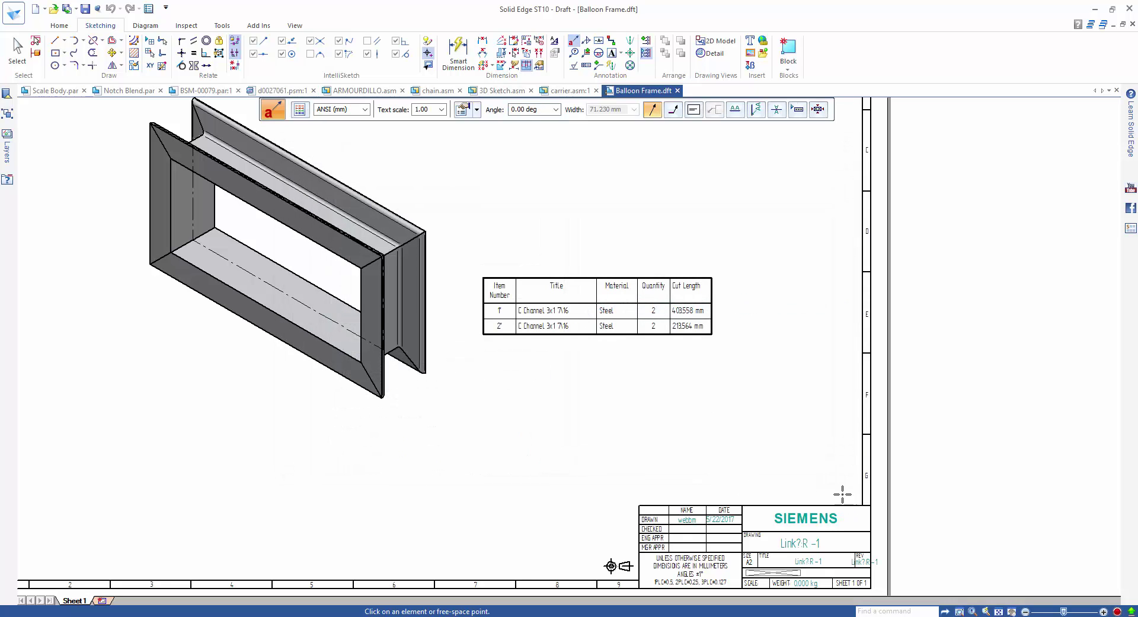
left_click(808, 470)
left_click(744, 432)
key("Escape")
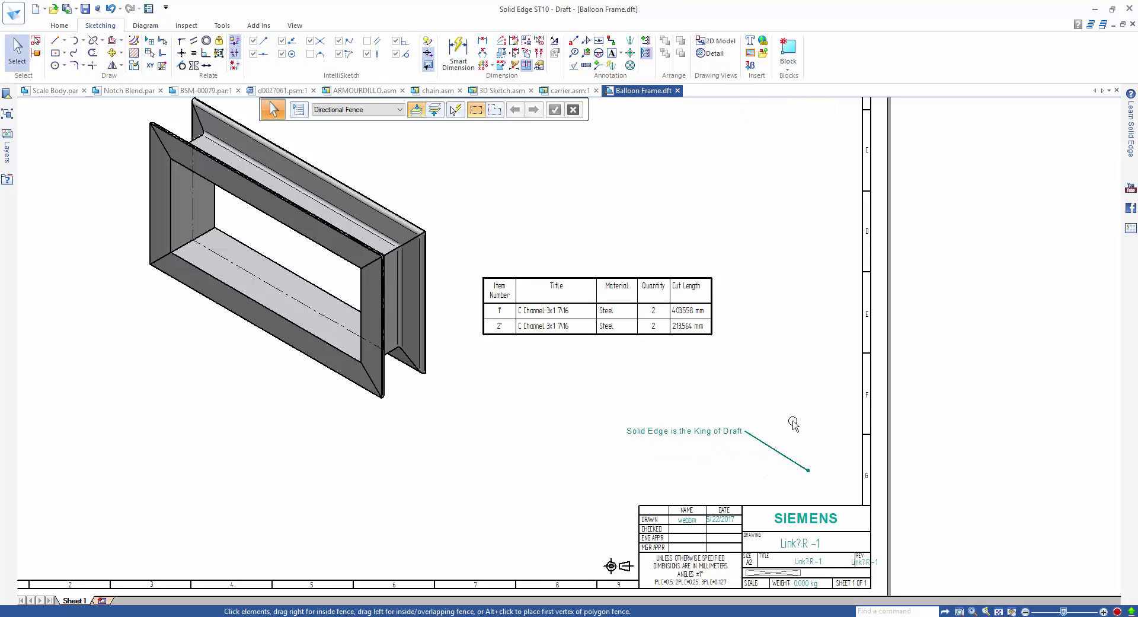
Step: Move the callout's leader end to the title block's upper corner at the sheet border and toggle background element locating again
left_click(808, 470)
left_click_drag(810, 470, 864, 505)
left_click(816, 356)
left_click(428, 65)
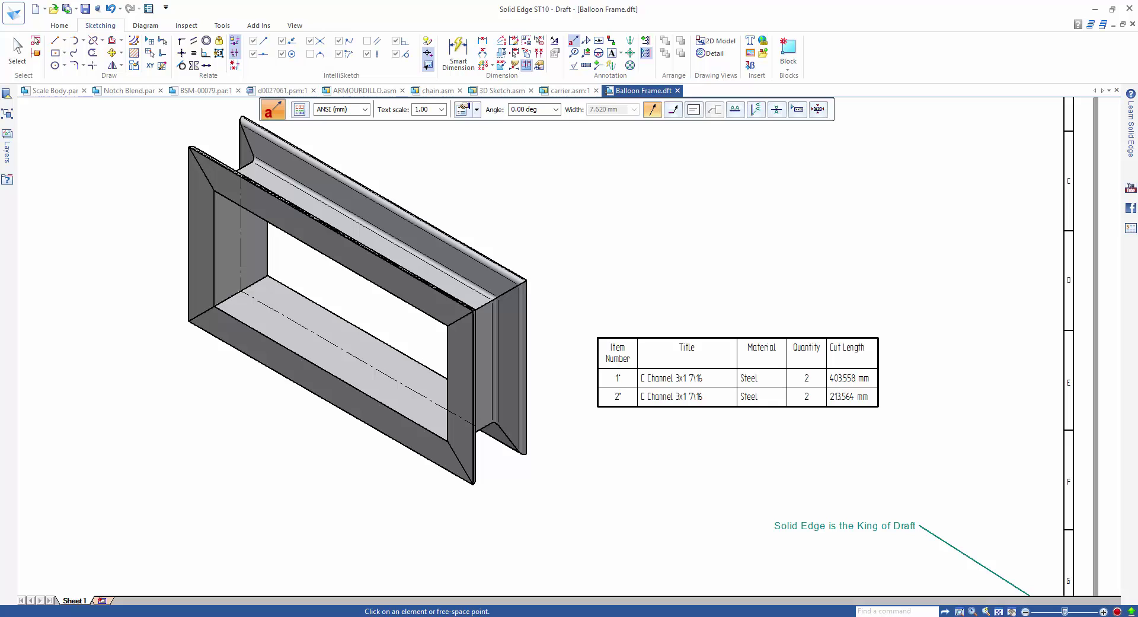
Step: Start a balloon, open its properties and clear the upper text reference
left_click(574, 52)
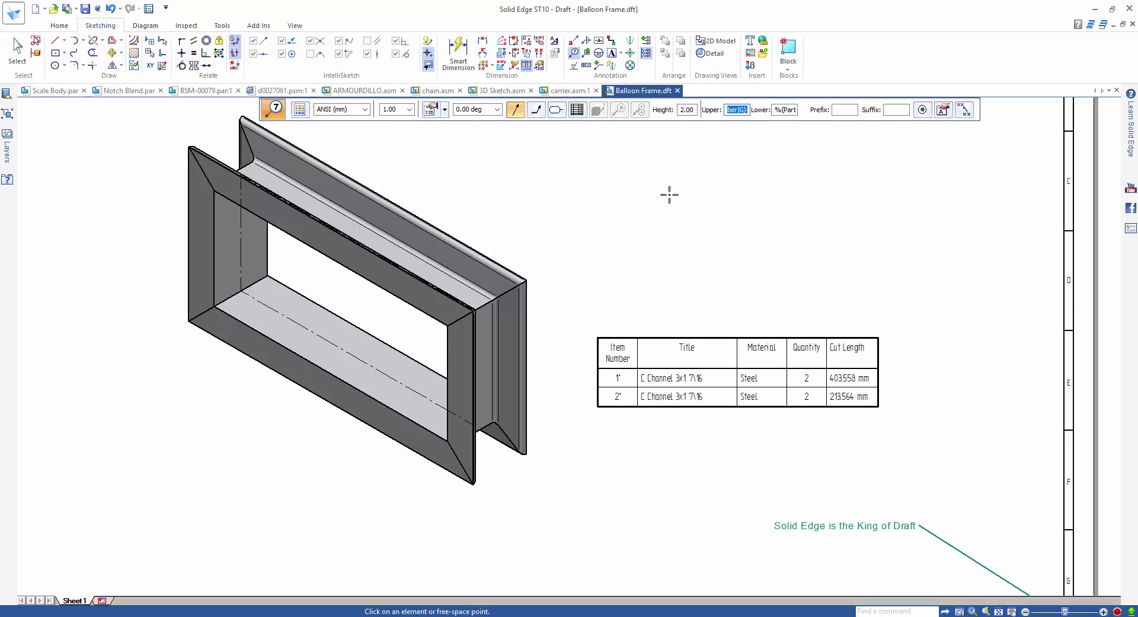
left_click(431, 109)
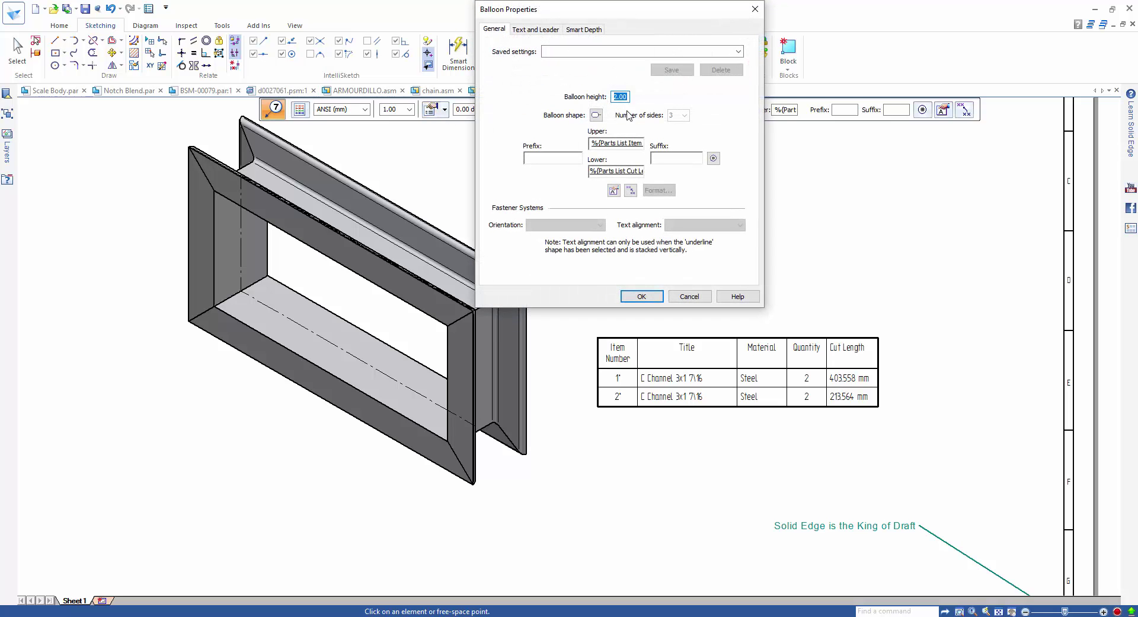
double_click(611, 143)
double_click(596, 144)
triple_click(596, 145)
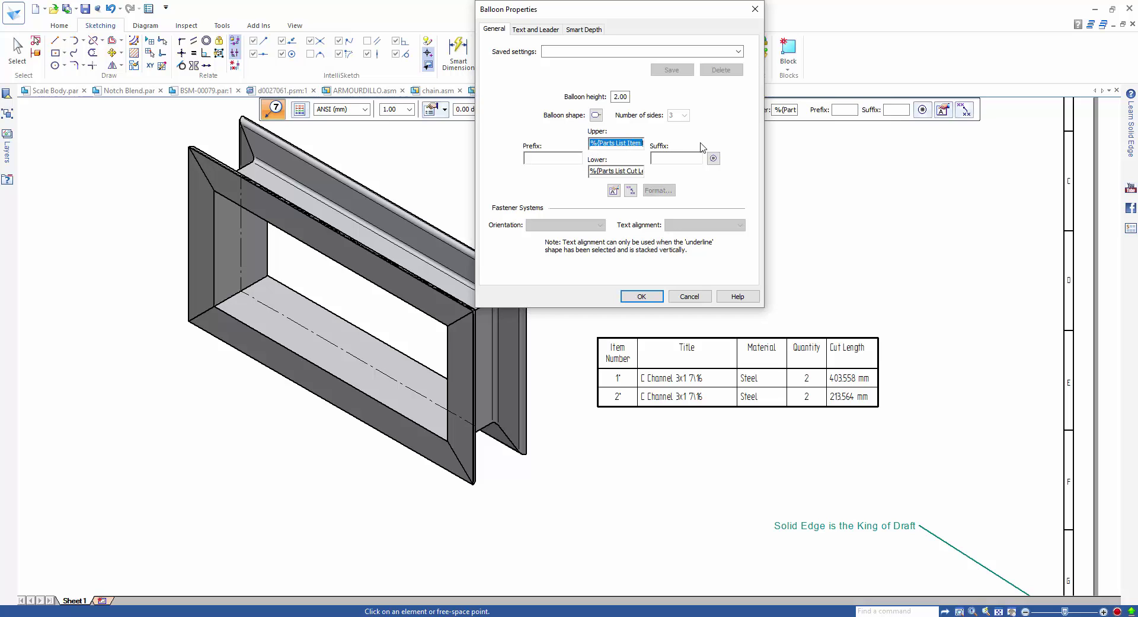
key("End")
key("ctrl+shift+Left")
key("ctrl+shift+Left")
key("Delete")
Step: Set the balloon's upper text to the Parts List Item Number property from graphic connection
left_click(614, 190)
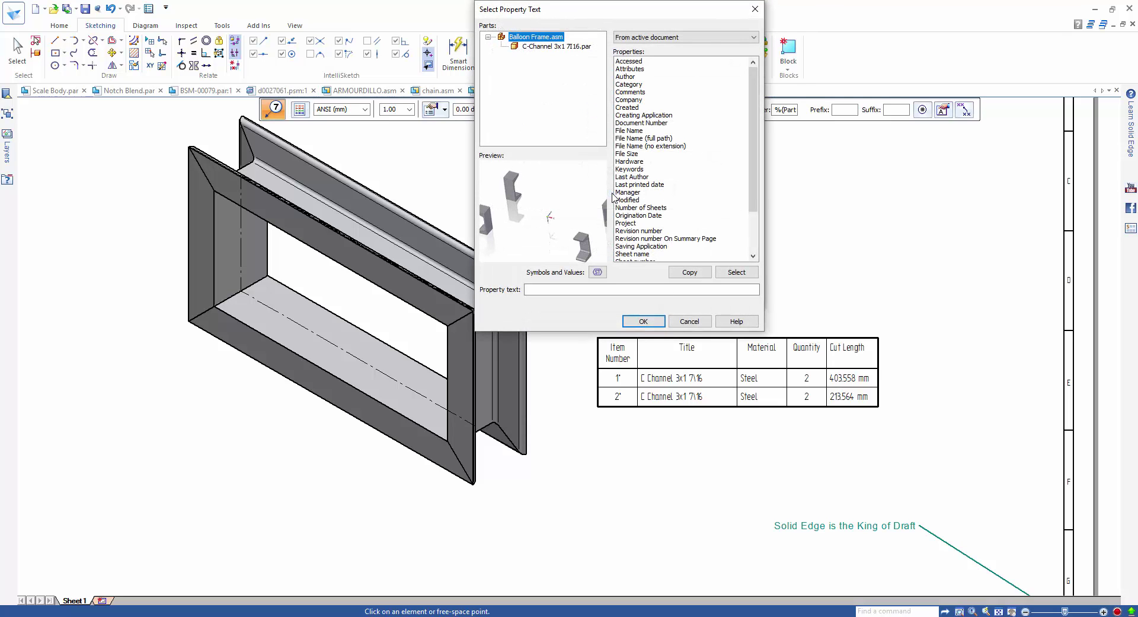
left_click(706, 37)
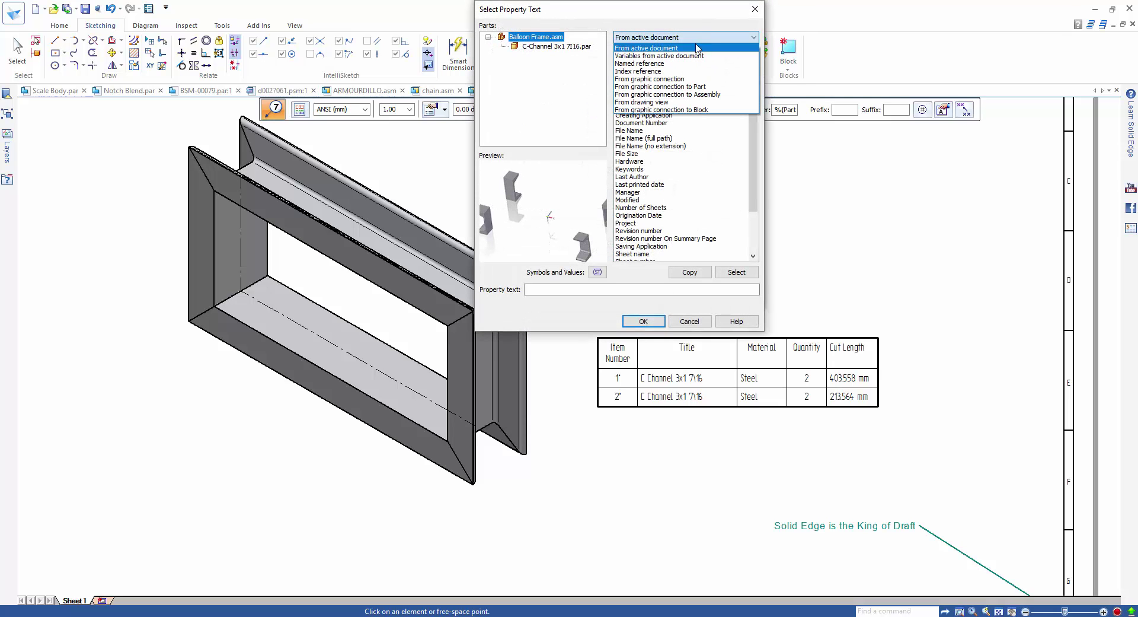
left_click(692, 80)
left_click_drag(752, 95, 752, 146)
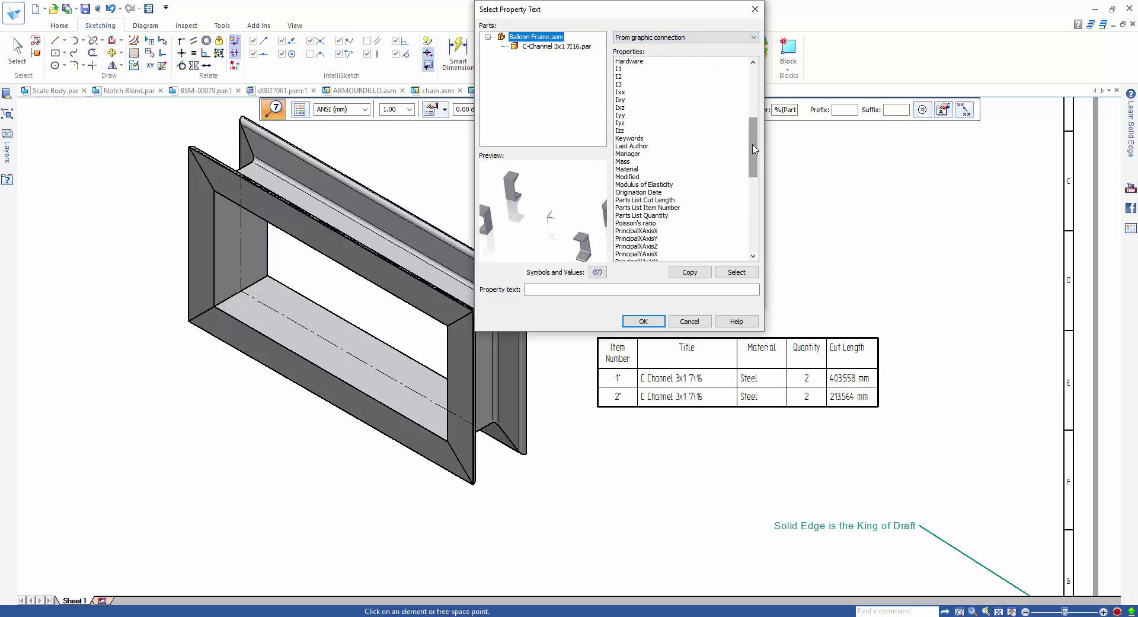
left_click(678, 209)
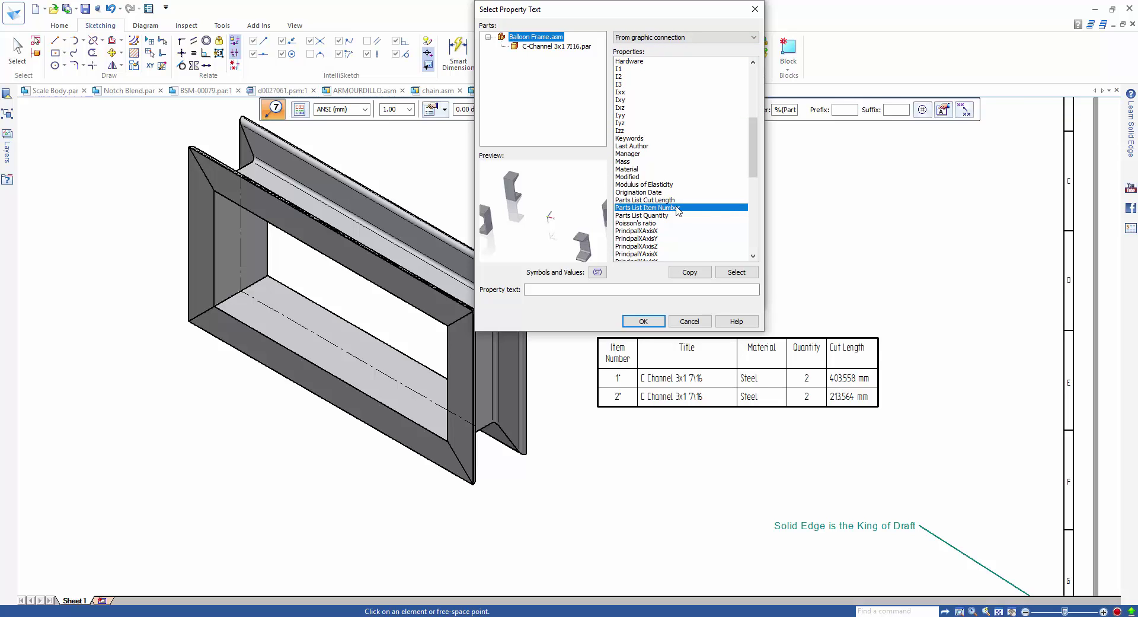
double_click(676, 209)
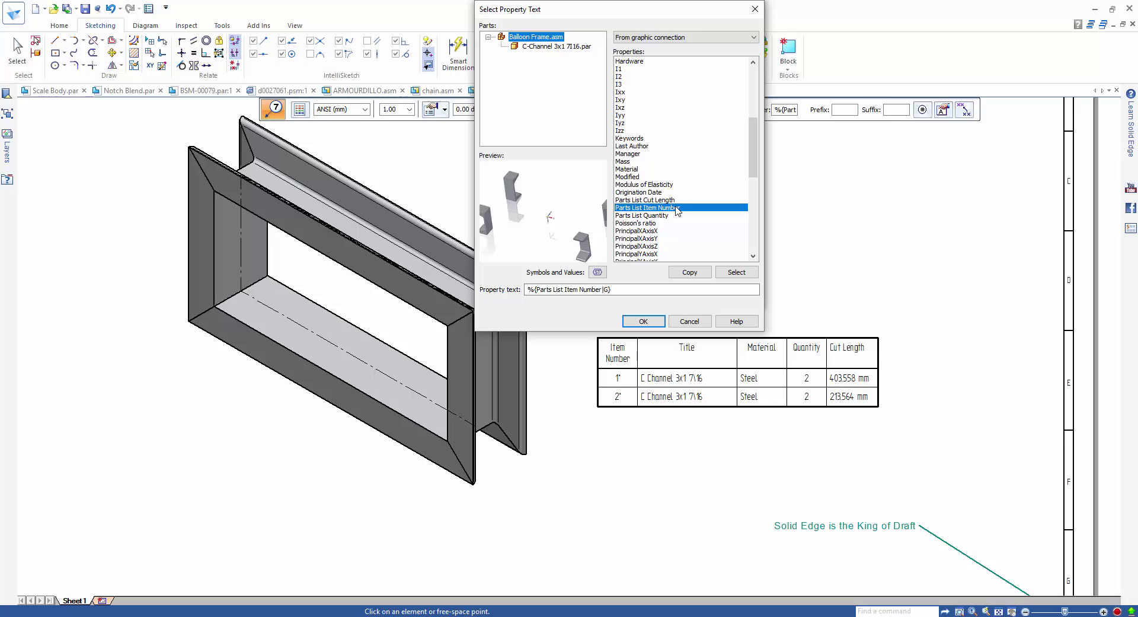
left_click(643, 321)
Step: Review the balloon's lower text reference, Parts List Cut Length, and accept the balloon properties
left_click(606, 170)
left_click_drag(596, 173, 660, 172)
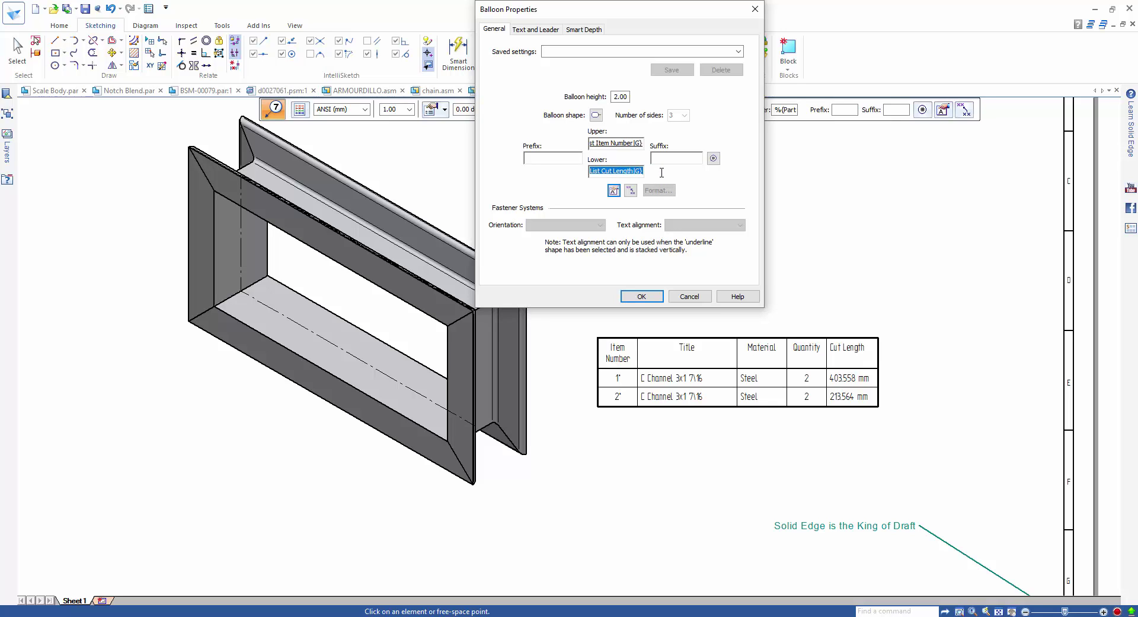
left_click(641, 296)
Step: Attach balloons to the frame's long lower front channel and to the short upright rear channel
left_click(426, 459)
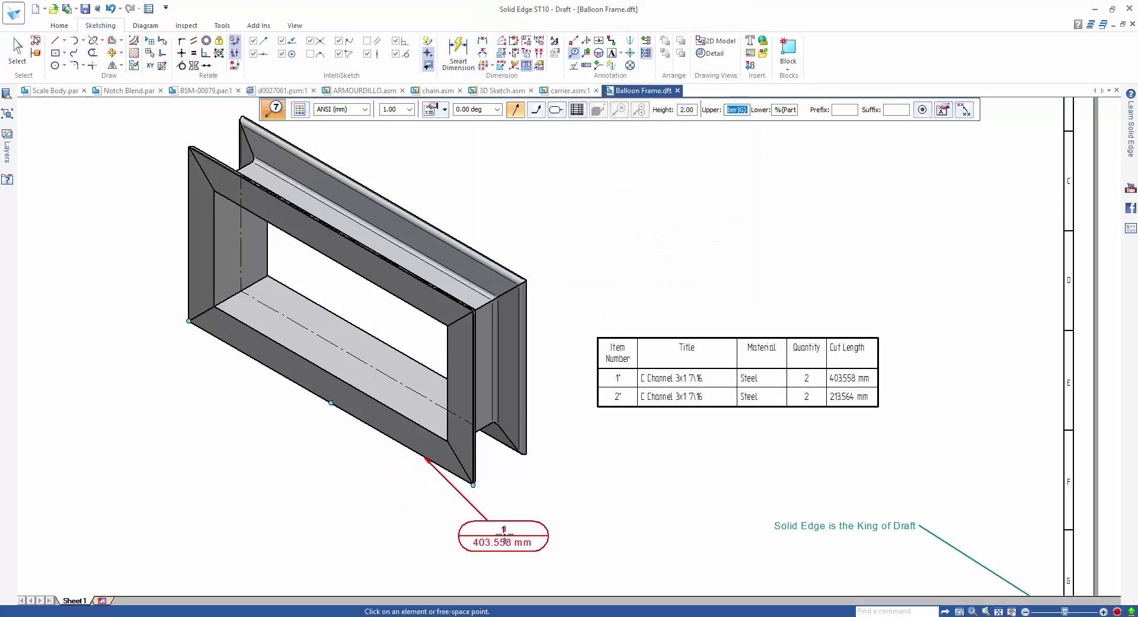
left_click(503, 537)
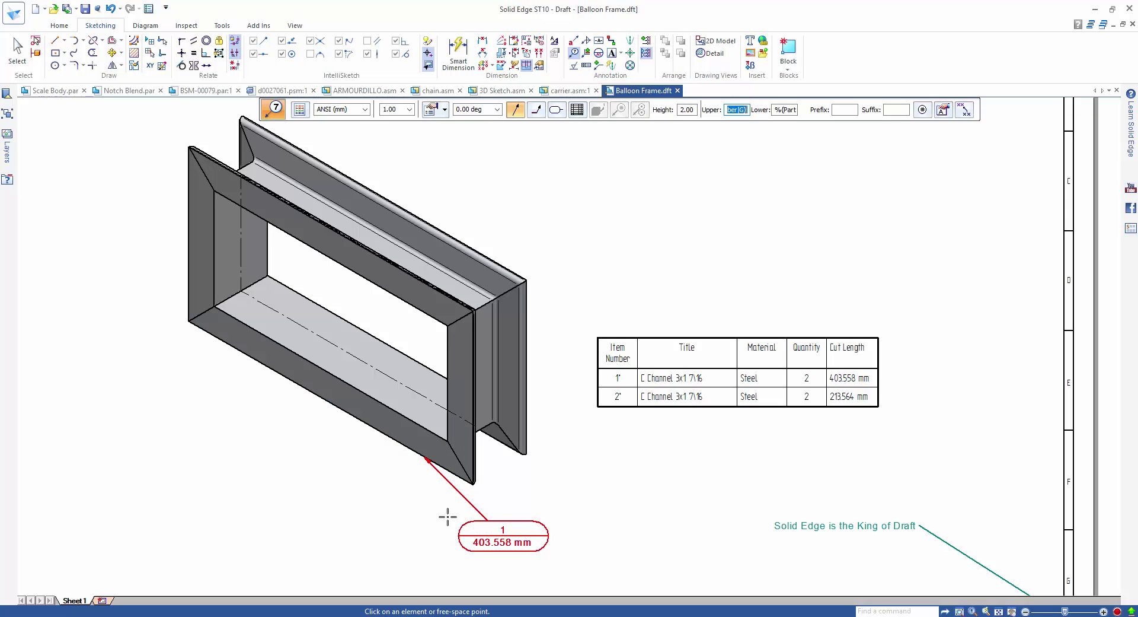
left_click(527, 303)
left_click(605, 271)
key("Escape")
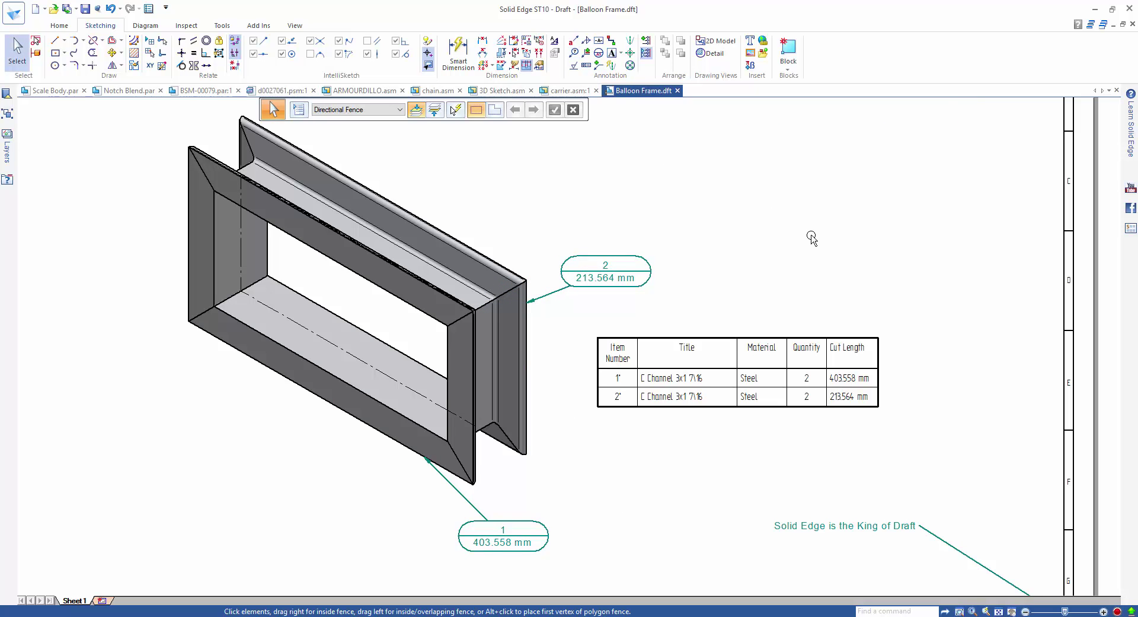
Step: Open the parts list for in-place editing and allow cell overrides for item 1's Cut Length cell
scroll(943, 333, "up", 2)
scroll(944, 334, "up", 1)
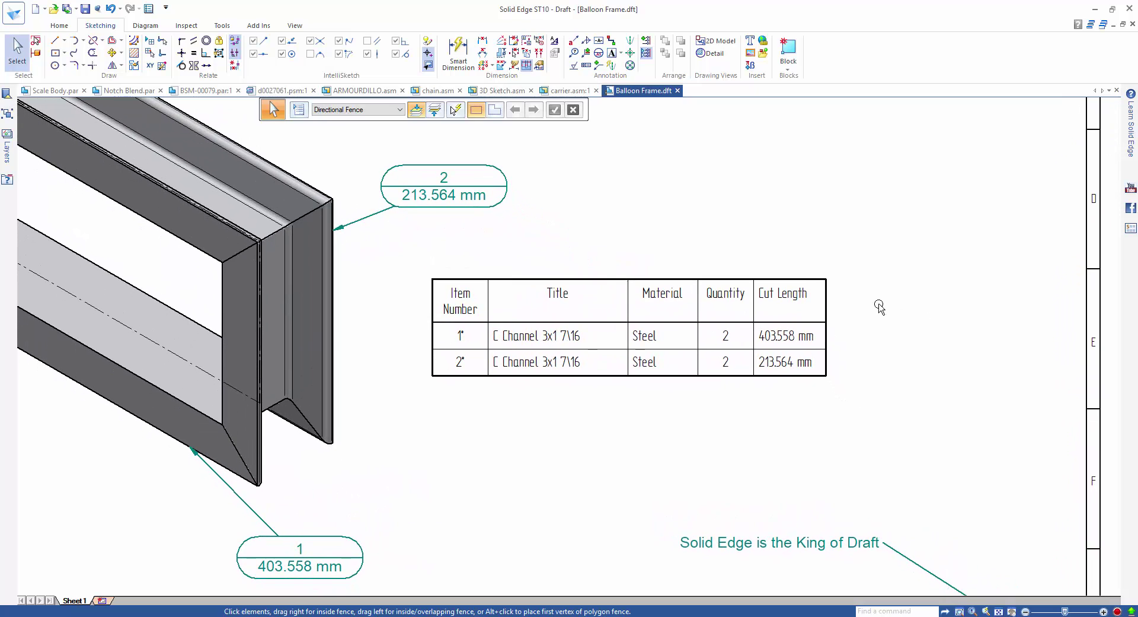
left_click(809, 279)
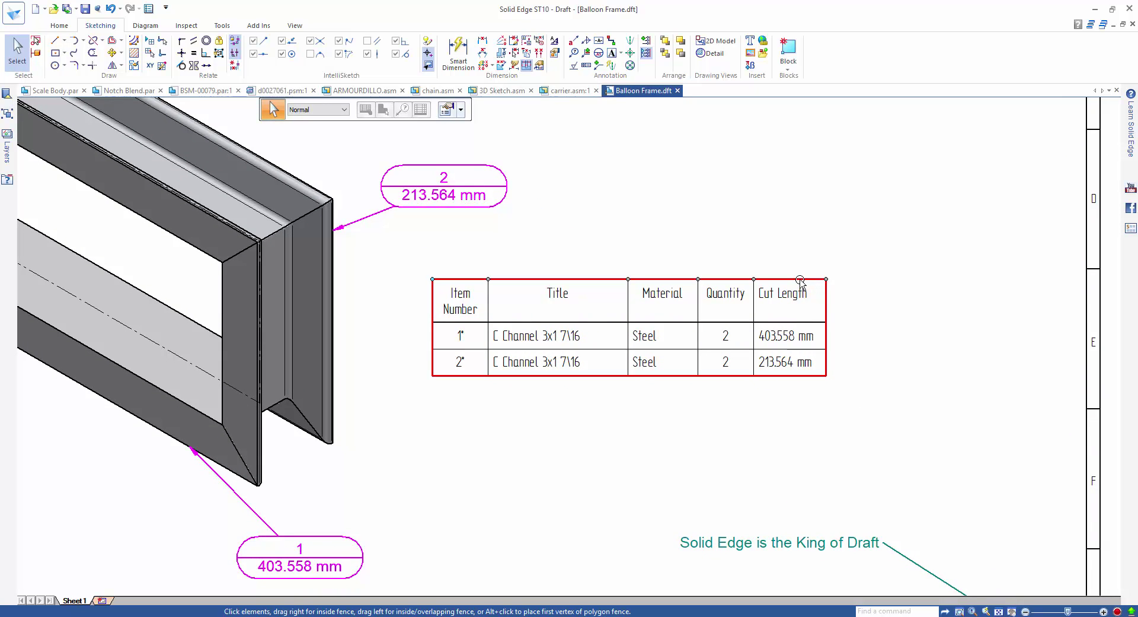
double_click(800, 280)
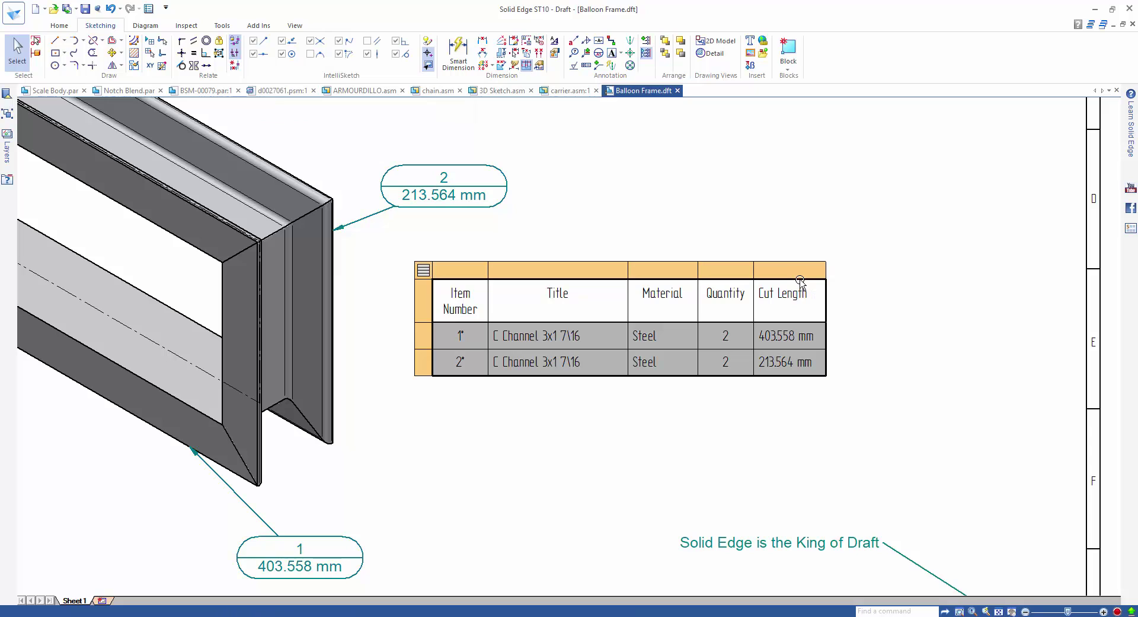
left_click(794, 339)
right_click(794, 336)
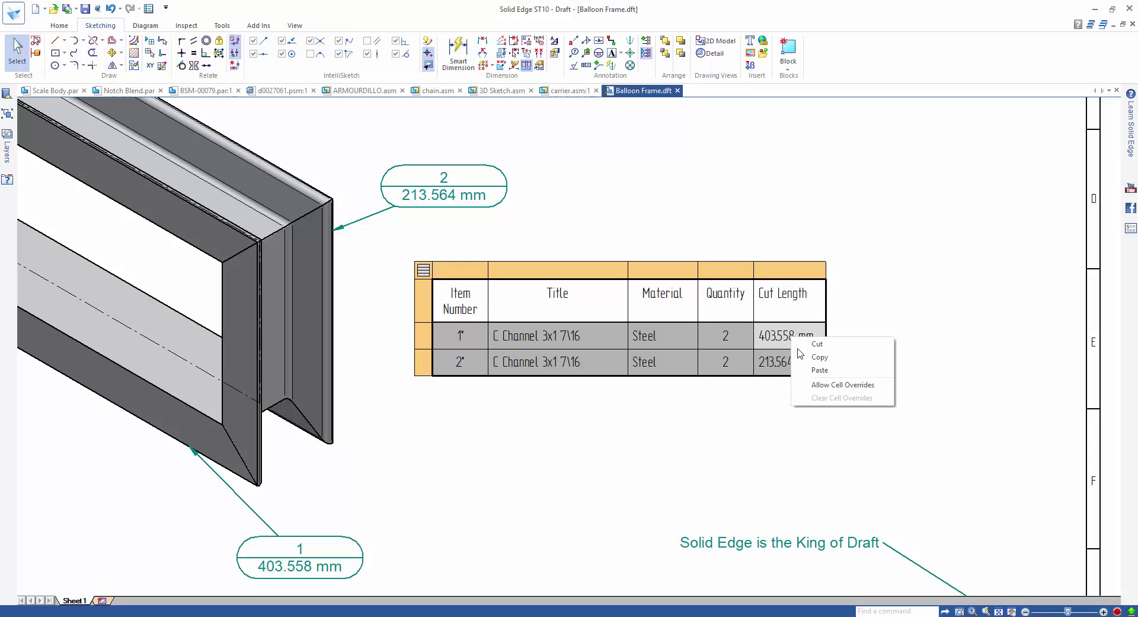
left_click(830, 387)
Step: Override item 1's Cut Length cell with the property text %{Cut Length/@1|G}
left_click(423, 270)
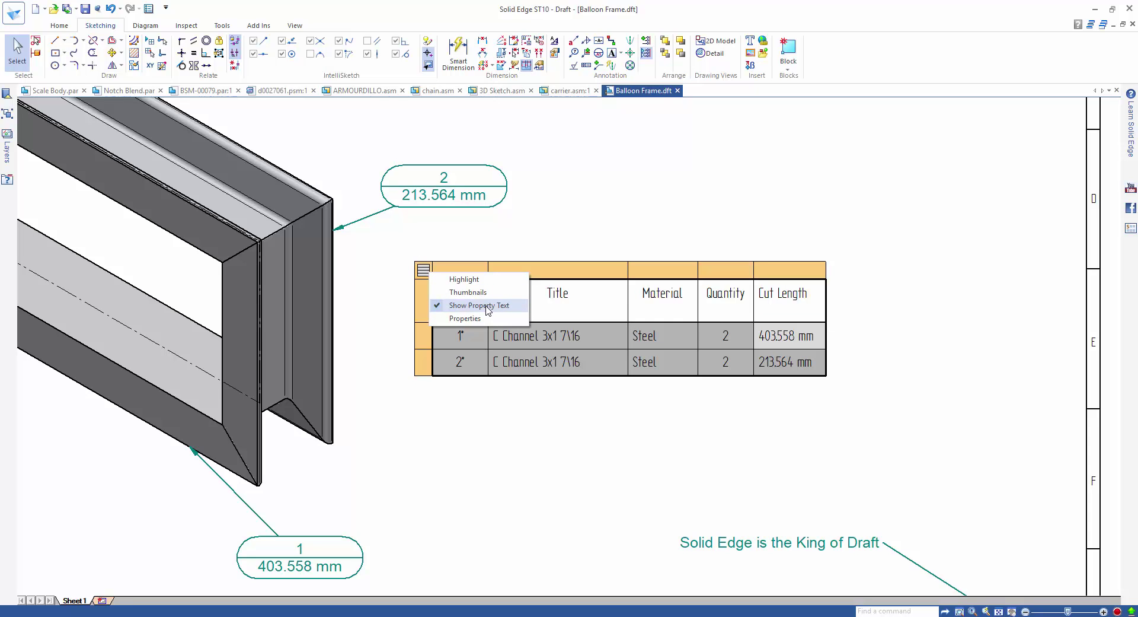
left_click(786, 338)
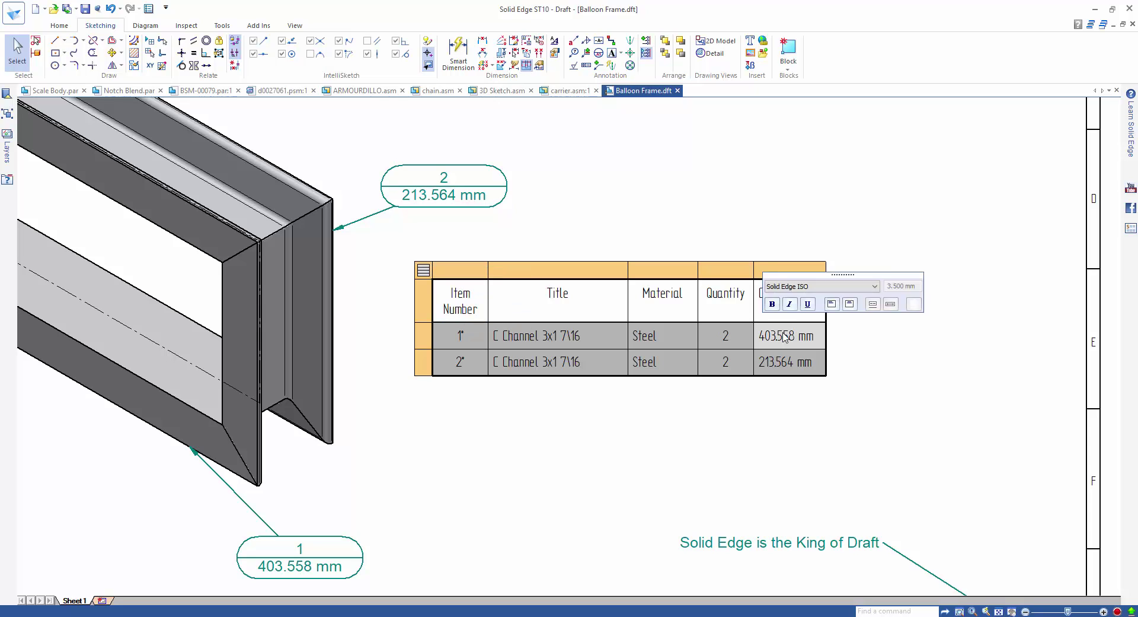
left_click(786, 337)
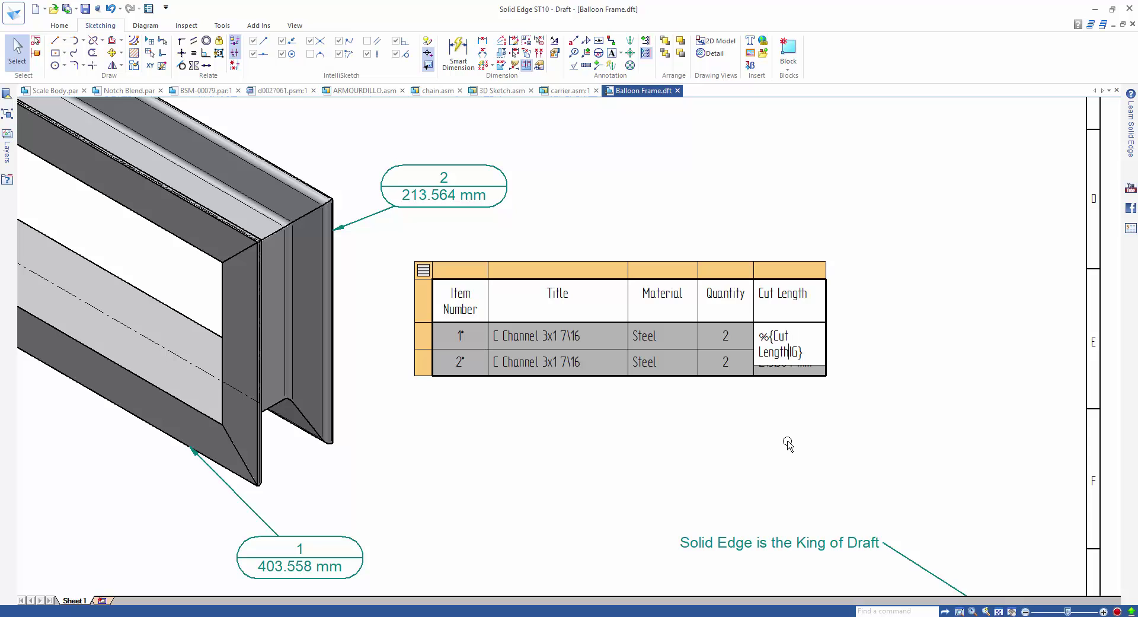
type("/@1")
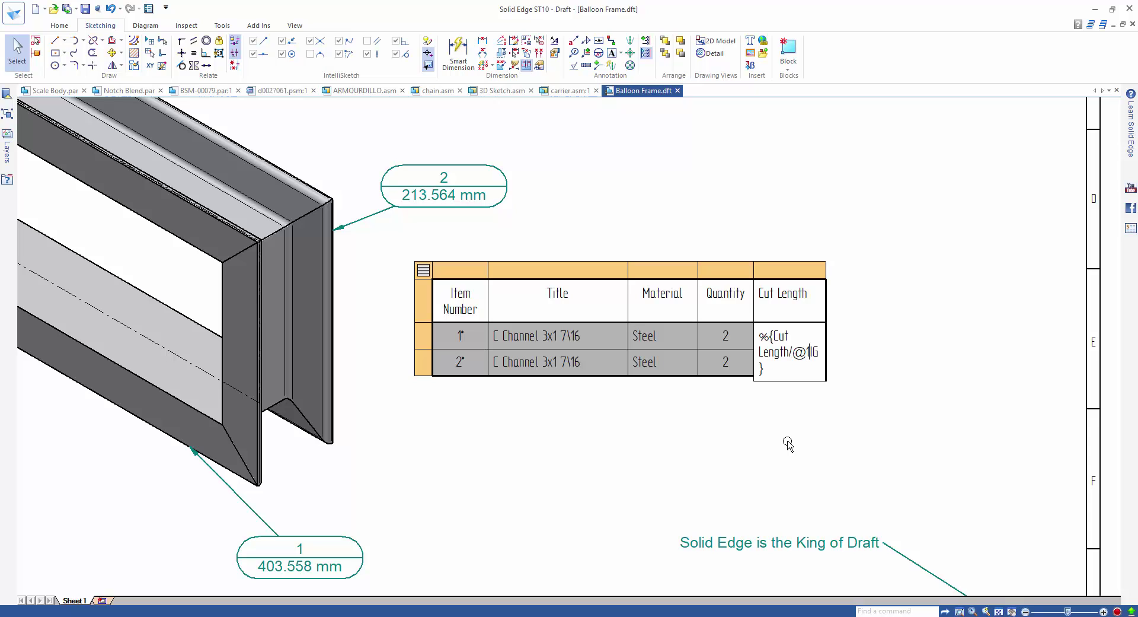
key("Return")
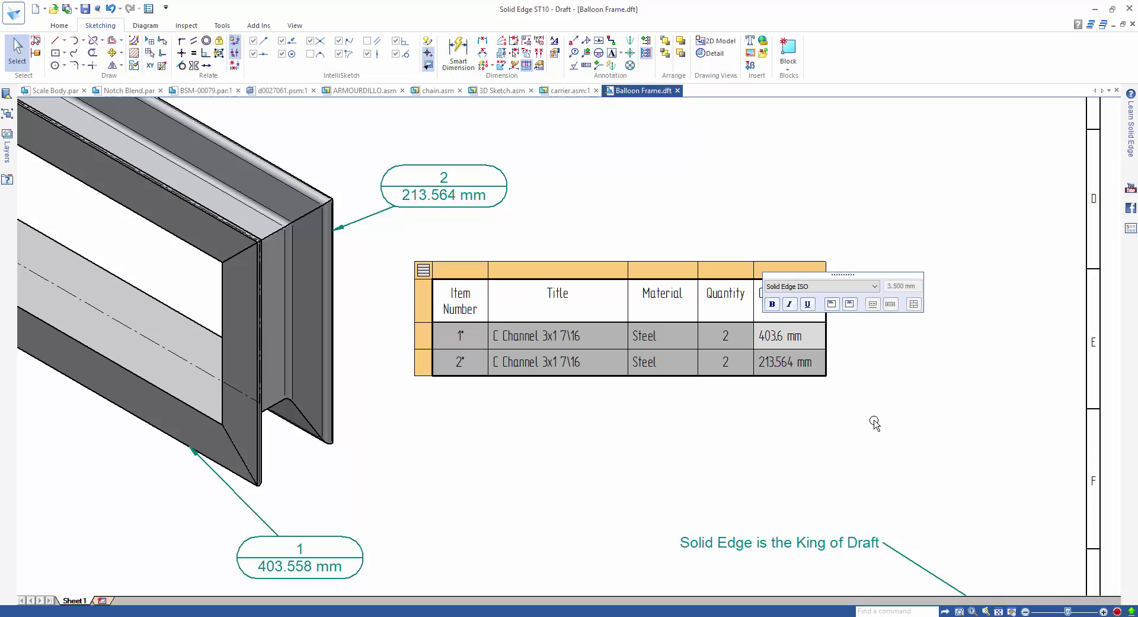
Step: Clear the override of item 1's Cut Length cell and leave the parts list editing
right_click(816, 336)
left_click(864, 395)
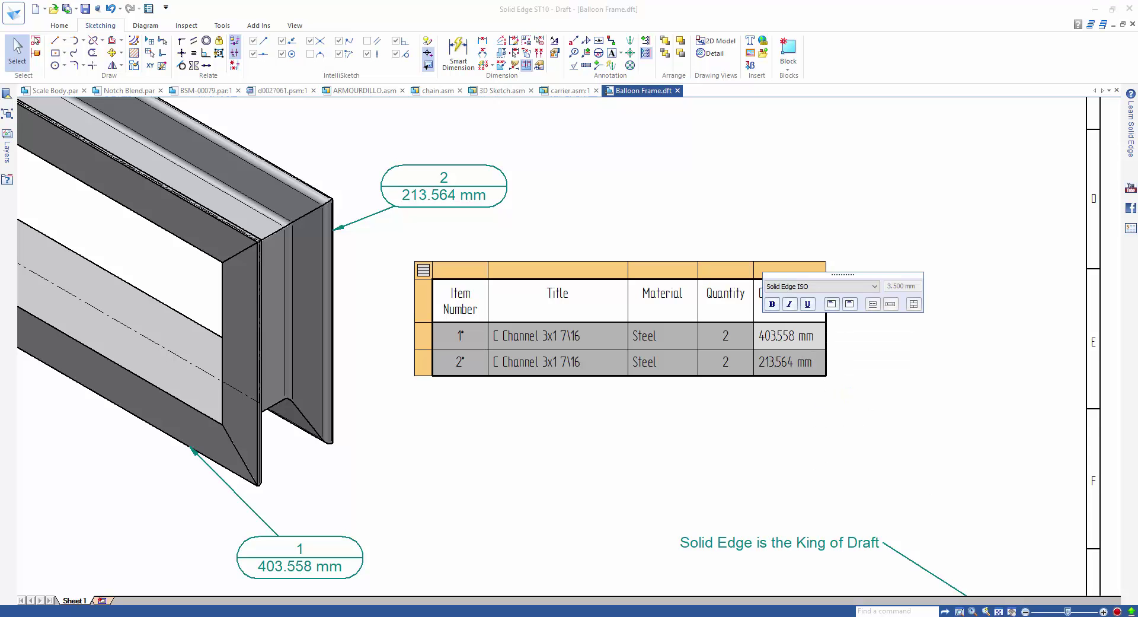
left_click(935, 446)
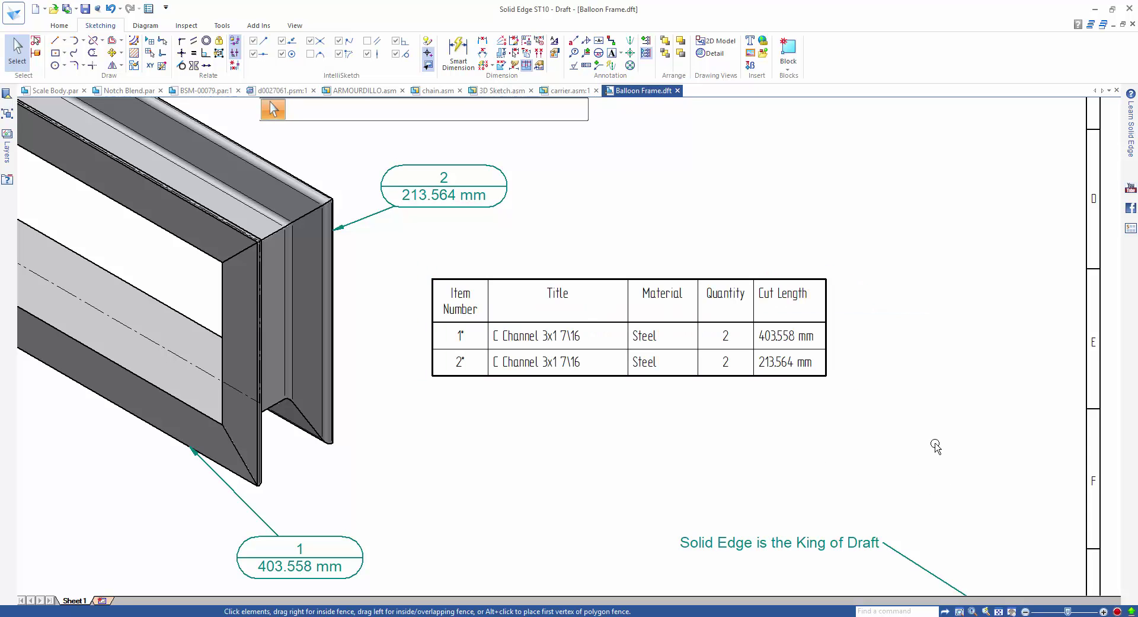
key("ctrl+shift+f")
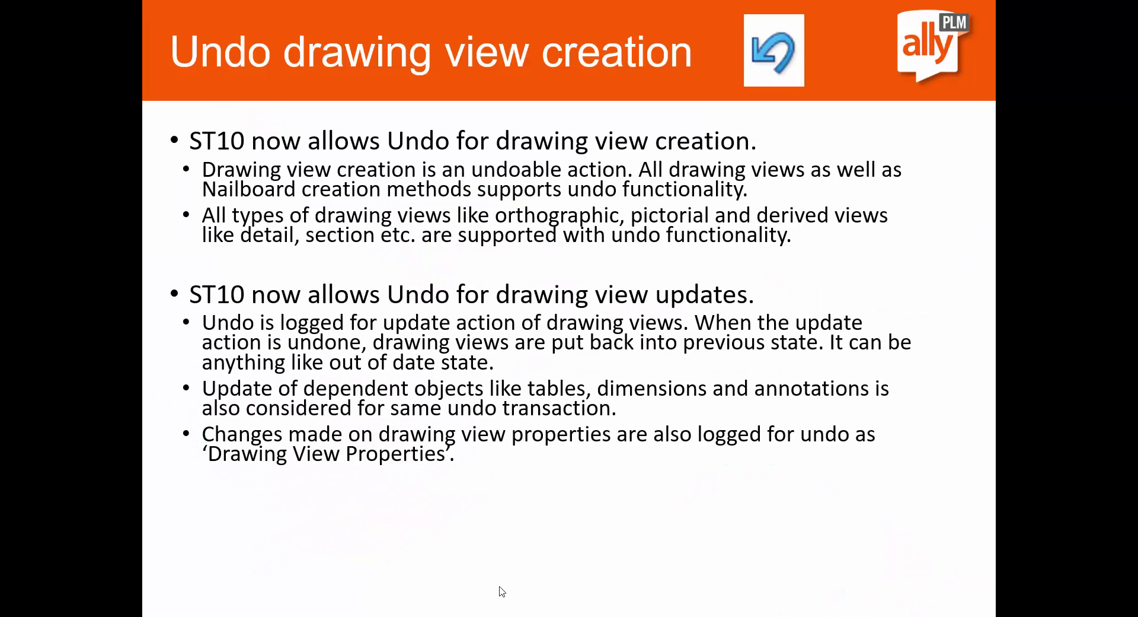
left_click(689, 523)
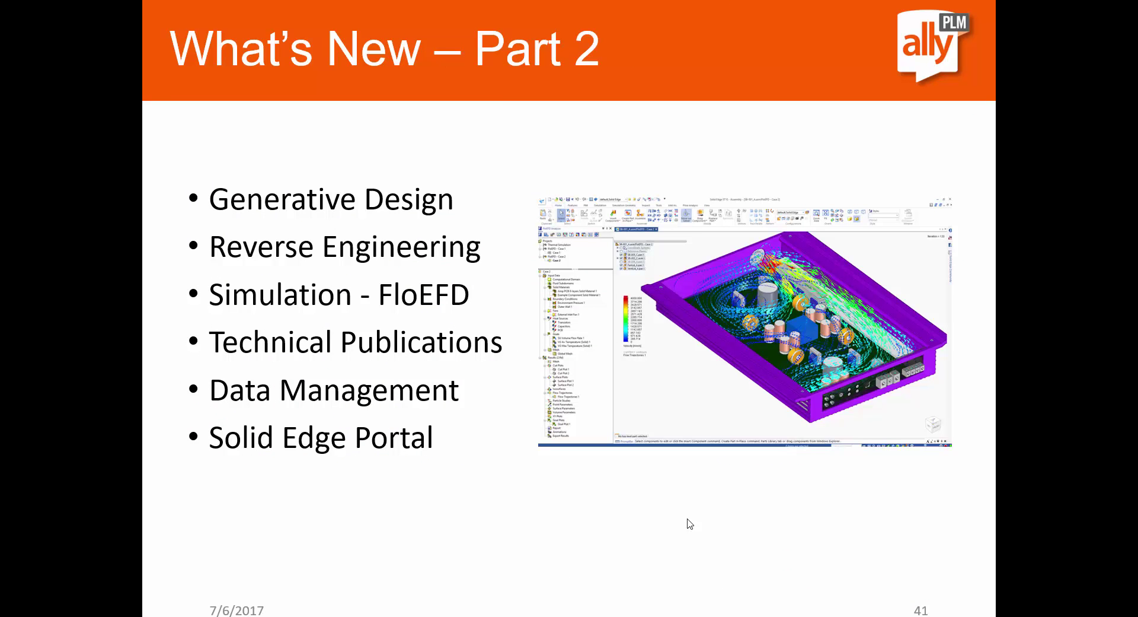